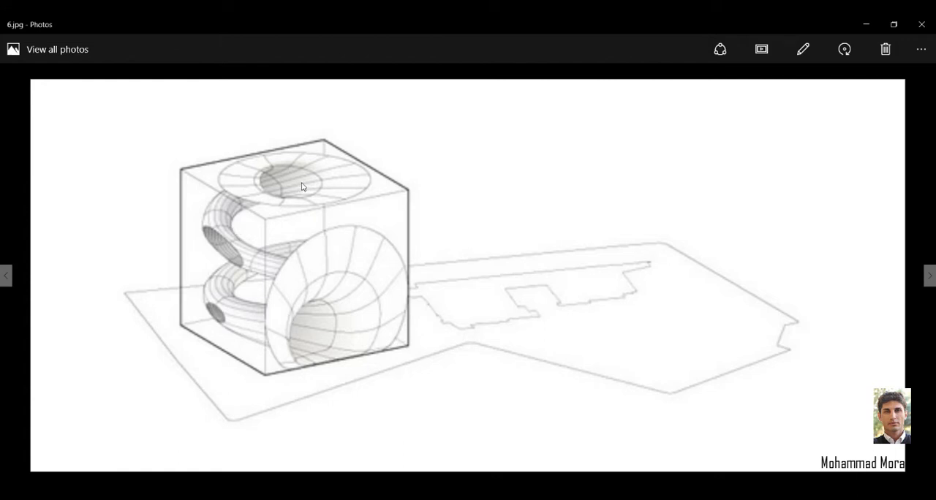
# Examine the reference render of the building and the wireframe diagram of the cube with its spiralling tube
pyautogui.scroll(4, 369, 344)
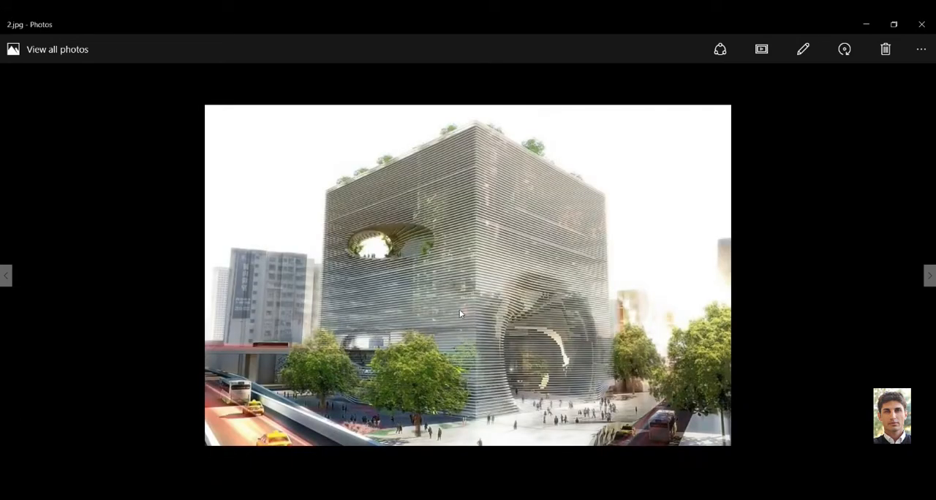
pyautogui.scroll(-4, 459, 313)
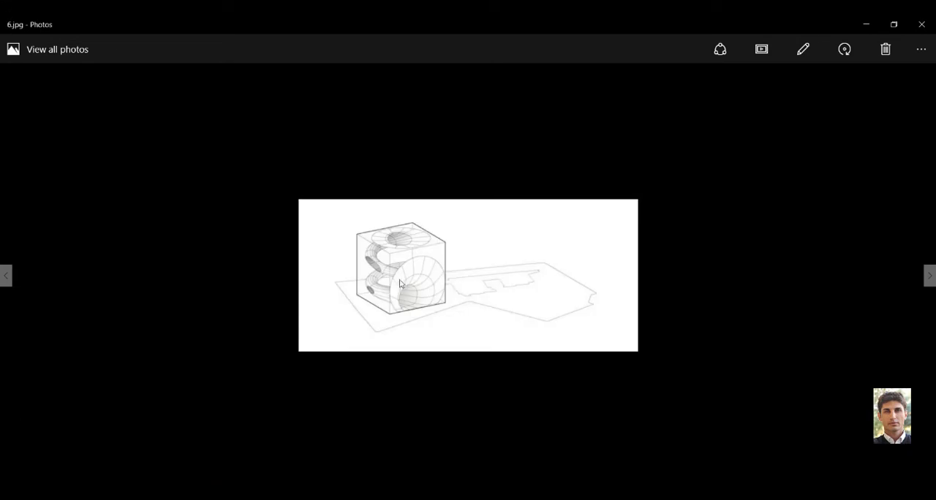
pyautogui.keyDown('ctrl'); pyautogui.scroll(2, 390, 280); pyautogui.keyUp('ctrl')
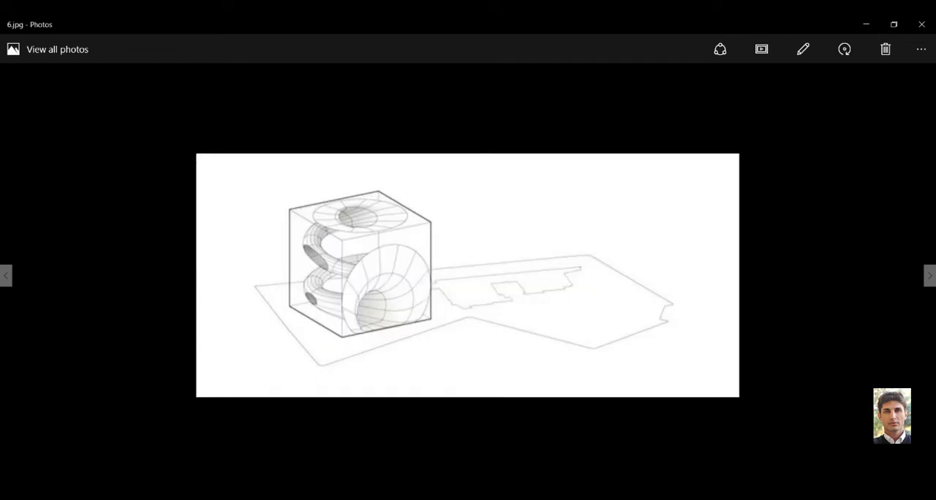
# Switch to Rhinoceros and create a box near the origin with length, width and height of 20
pyautogui.moveTo(583, 497)
pyautogui.click(582, 476)
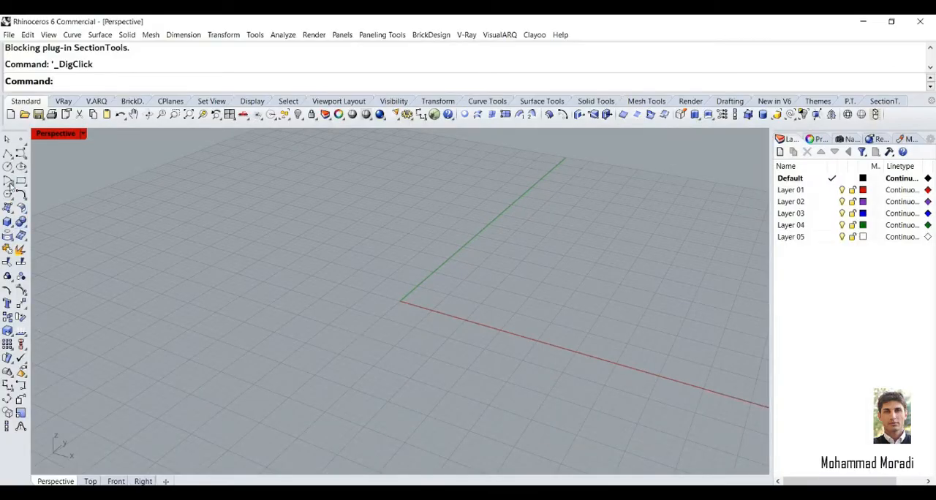
pyautogui.click(7, 221)
pyautogui.click(346, 286)
pyautogui.write('20')
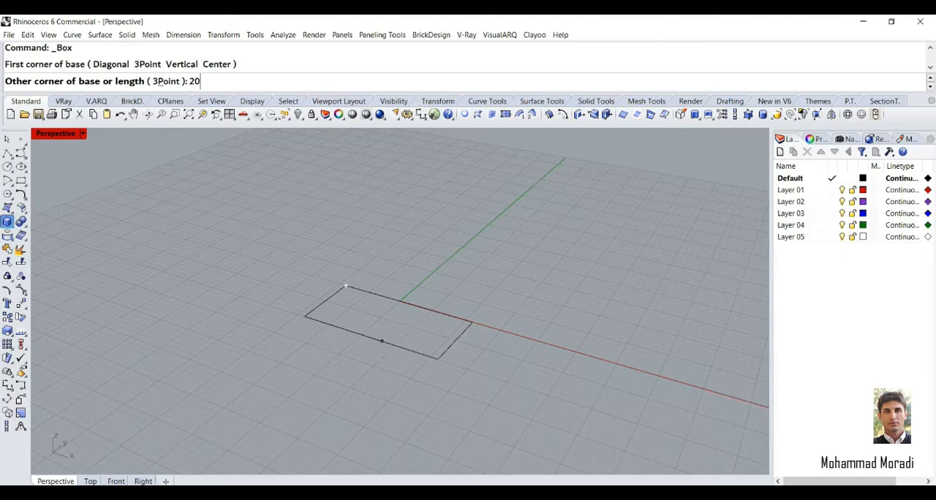
pyautogui.press('Return')
pyautogui.press('Return')
pyautogui.press('Return')
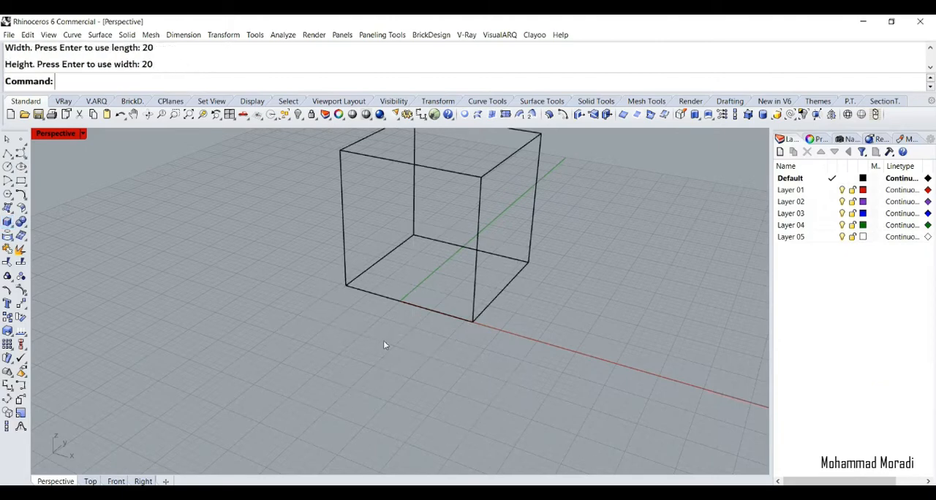
pyautogui.moveTo(492, 292); pyautogui.dragTo(358, 313, button='right')
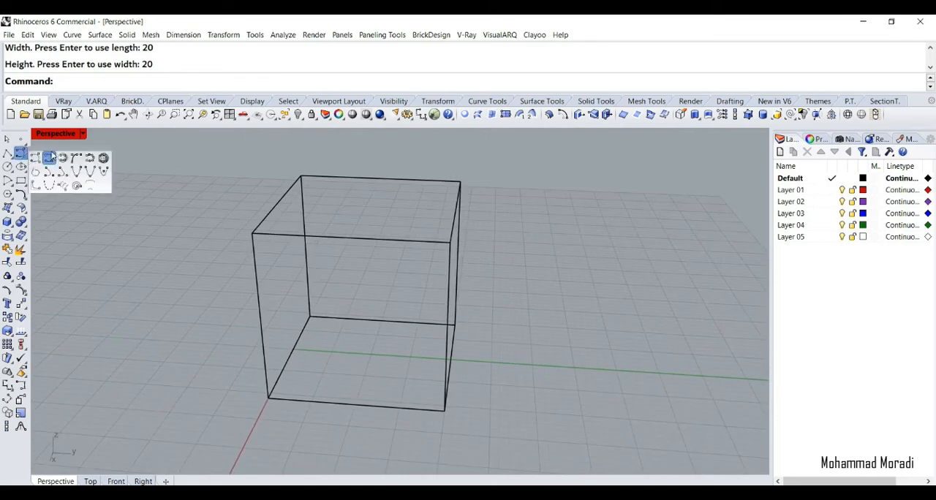
pyautogui.click(24, 157)
pyautogui.click(91, 201)
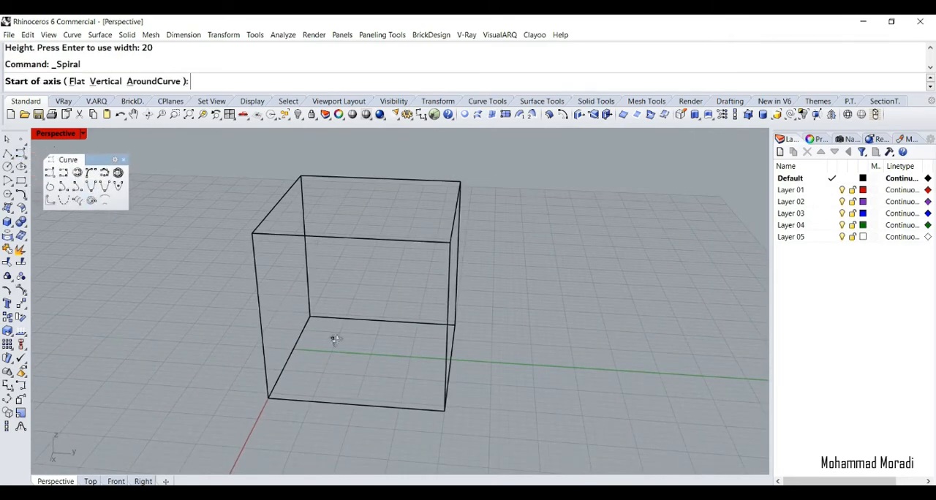
pyautogui.scroll(3, 366, 354)
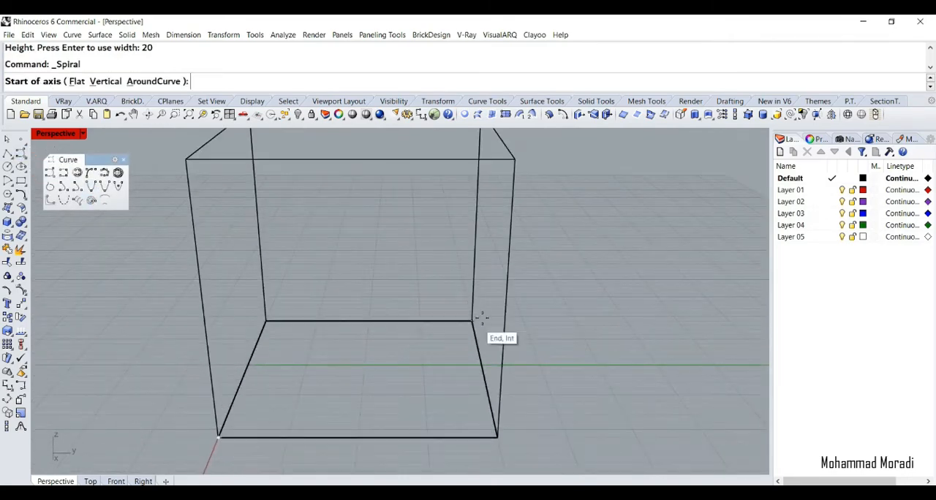
pyautogui.click(366, 366)
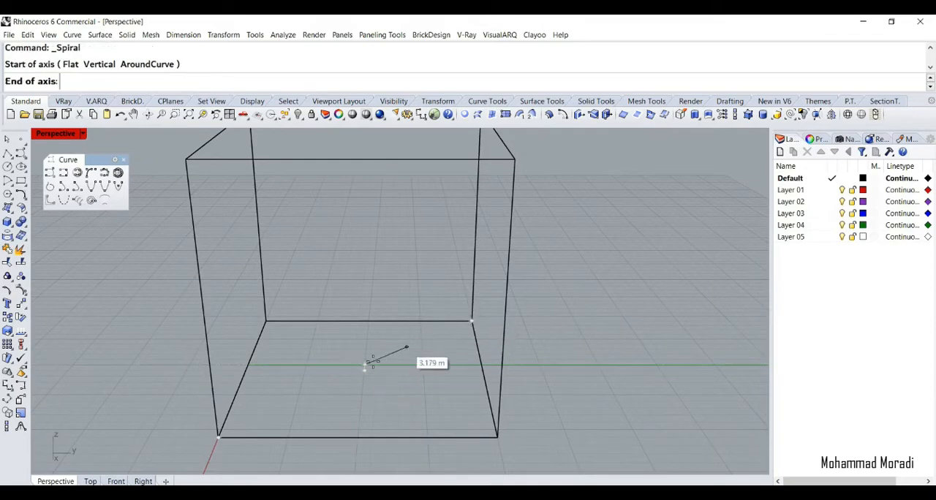
pyautogui.press('Escape')
# Start a spiral whose vertical axis rises about 16.3 m from the centre of the box's base
pyautogui.rightClick(369, 363)
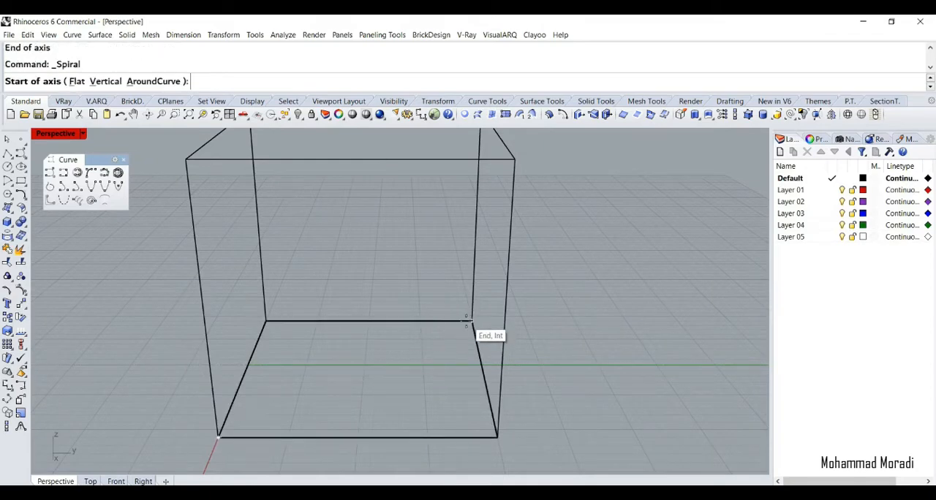
pyautogui.click(366, 371)
pyautogui.scroll(-3, 366, 370)
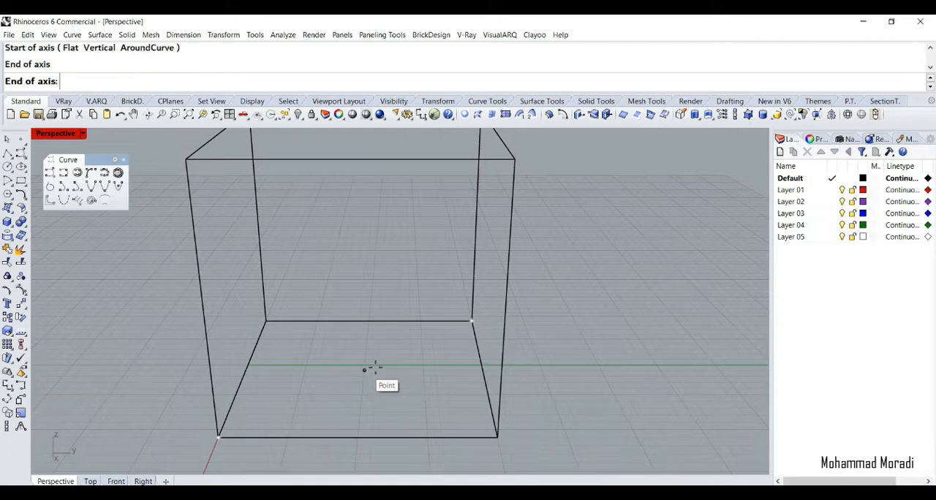
pyautogui.moveTo(457, 267); pyautogui.dragTo(458, 236, button='right')
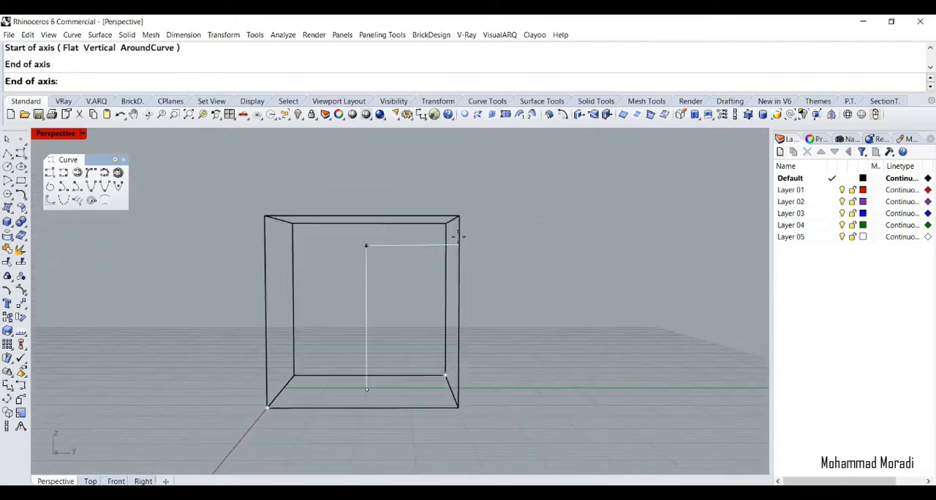
pyautogui.click(462, 252)
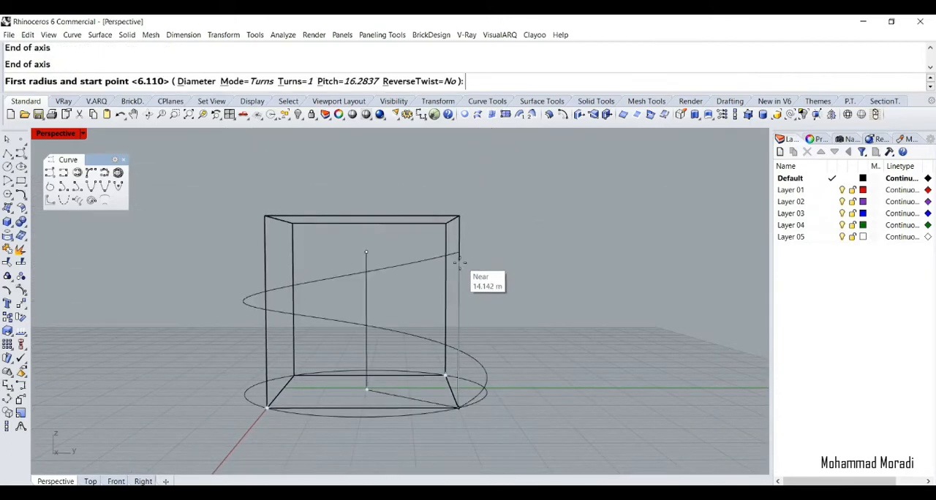
# Reverse the spiral's twist and place its start point at a first radius of about 8.5 m
pyautogui.moveTo(320, 388); pyautogui.dragTo(332, 408, button='right')
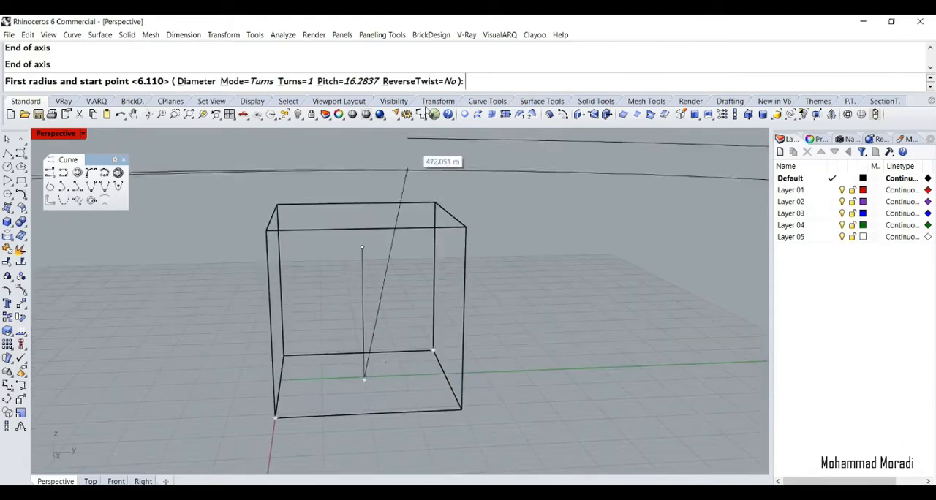
pyautogui.click(423, 82)
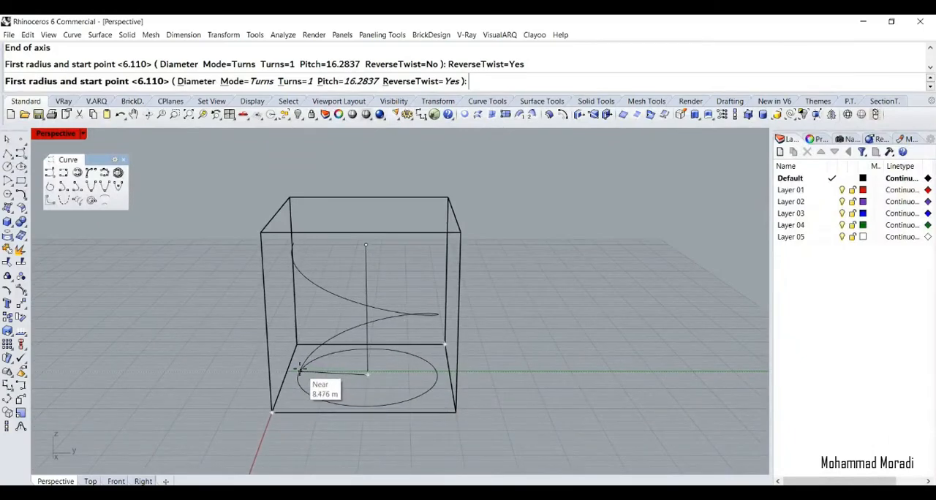
pyautogui.click(299, 370)
# Set the spiral to 1.5 turns and finish it with a second radius of about 9.65 m
pyautogui.moveTo(320, 320); pyautogui.dragTo(333, 285, button='right')
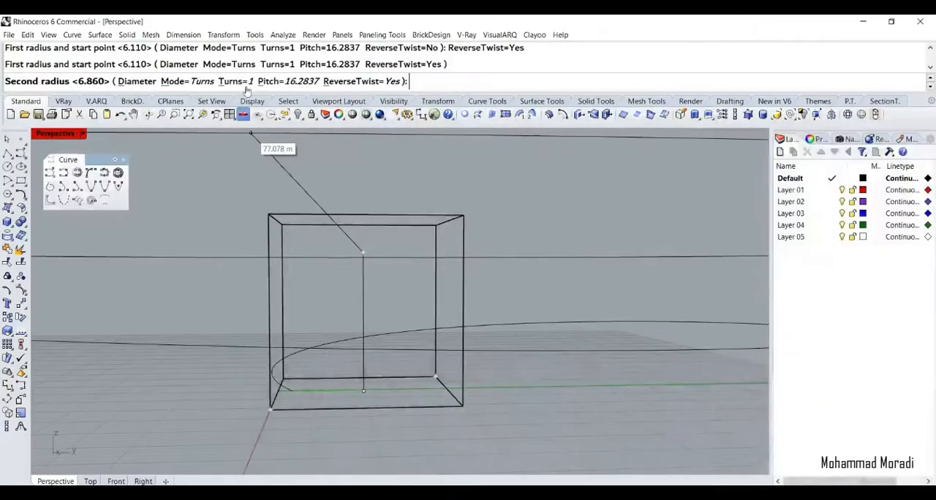
pyautogui.click(245, 86)
pyautogui.write('1.5')
pyautogui.press('Return')
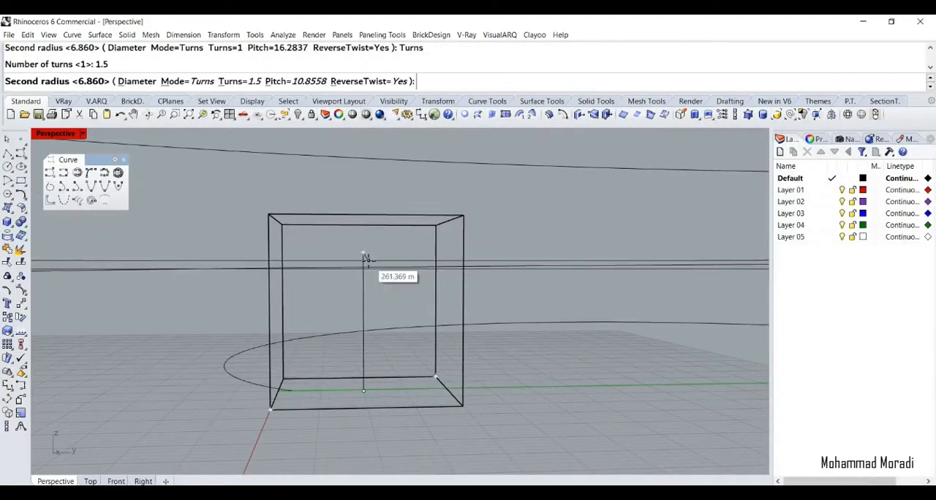
pyautogui.moveTo(366, 267); pyautogui.dragTo(403, 160, button='right')
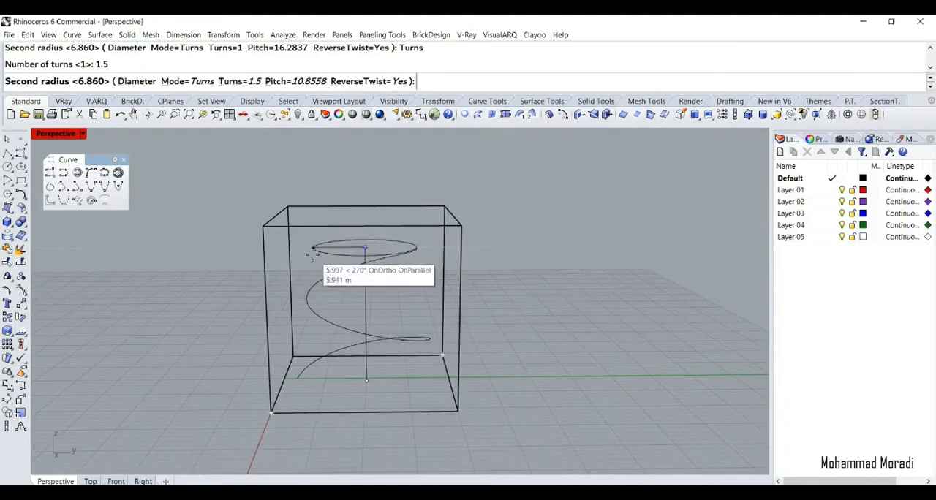
pyautogui.moveTo(305, 255); pyautogui.dragTo(308, 254, button='right')
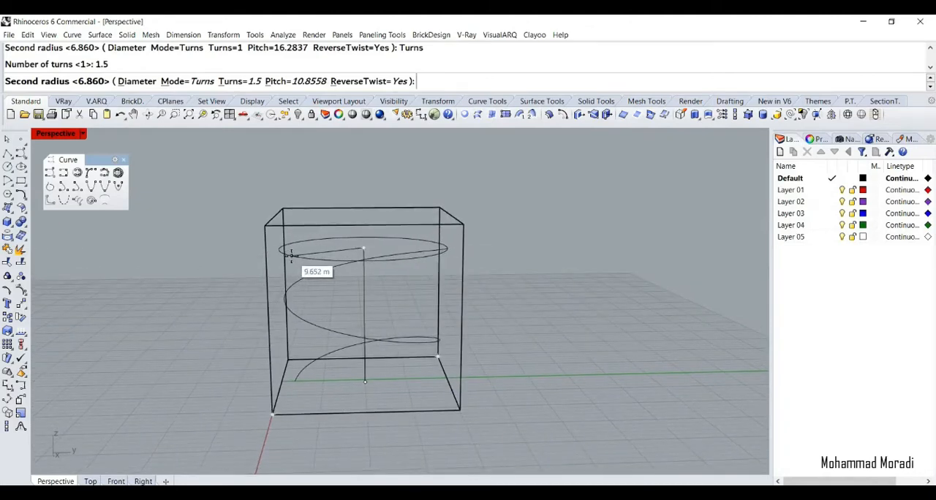
pyautogui.click(291, 254)
# Move the spiral up from its upper end to the midpoint of the box's adjacent top edge
pyautogui.moveTo(291, 254); pyautogui.dragTo(385, 262, button='right')
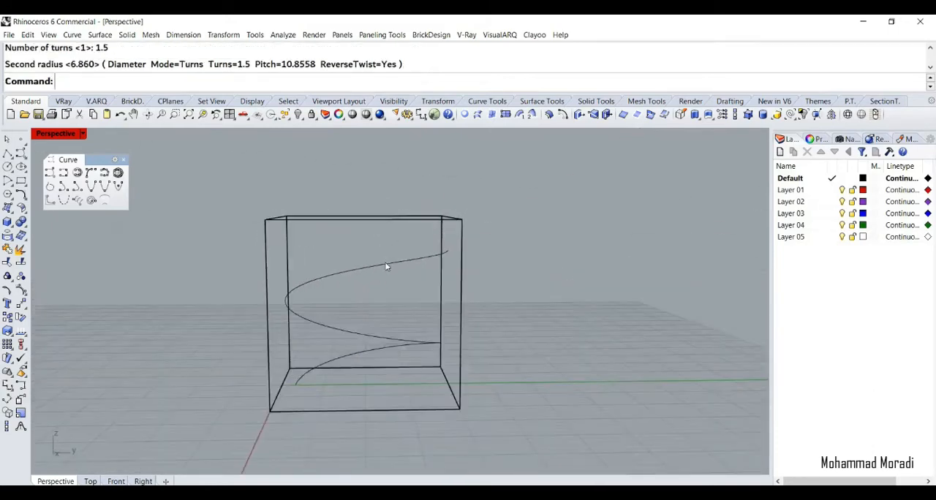
pyautogui.click(387, 265)
pyautogui.moveTo(446, 271); pyautogui.dragTo(478, 224, button='right')
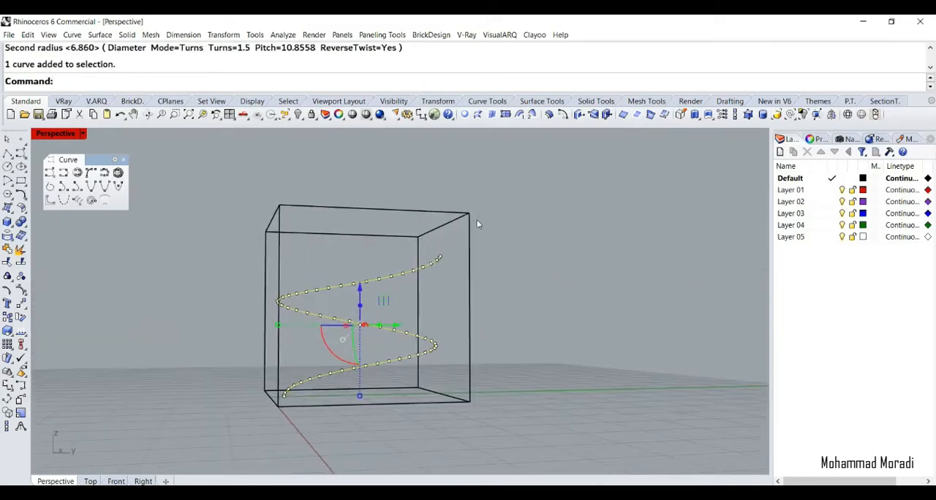
pyautogui.write('M')
pyautogui.press('Return')
pyautogui.click(440, 252)
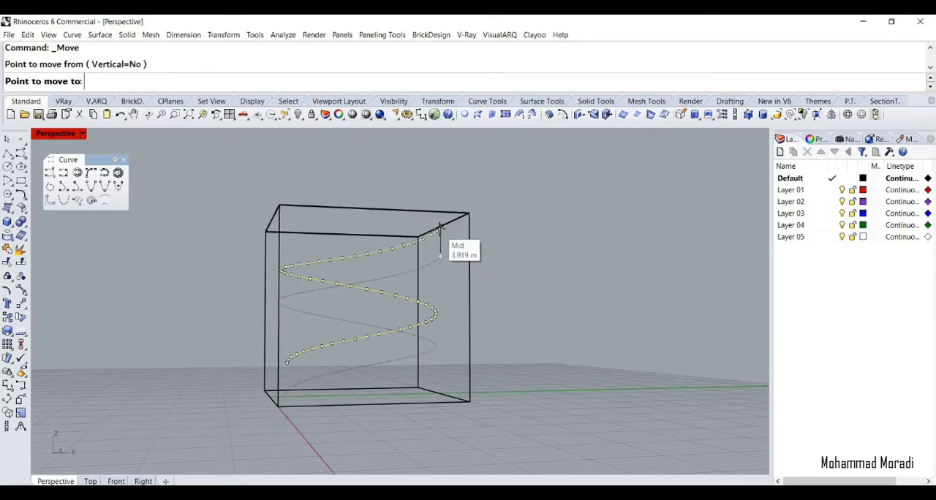
pyautogui.click(440, 229)
# In the top view, shift the spiral slightly in the negative Y direction so it sits more centrally between the box sides
pyautogui.moveTo(439, 229); pyautogui.dragTo(451, 213, button='right')
pyautogui.click(90, 481)
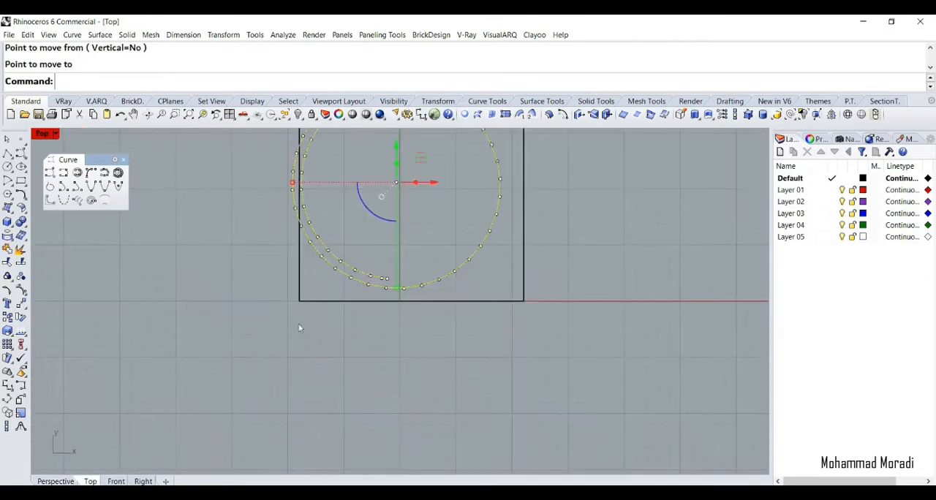
pyautogui.scroll(-7, 299, 326)
pyautogui.moveTo(359, 295); pyautogui.dragTo(363, 309, button='right')
pyautogui.scroll(6, 362, 275)
pyautogui.moveTo(342, 250); pyautogui.dragTo(343, 258)
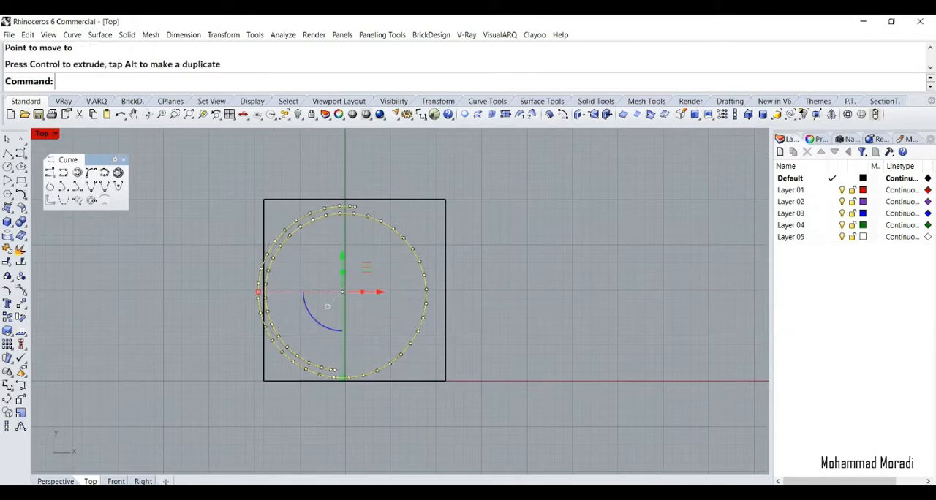
# In the perspective view, rebuild the spiral with 30 points and degree 1, deleting the input curve
pyautogui.click(56, 481)
pyautogui.moveTo(376, 294); pyautogui.dragTo(402, 276, button='right')
pyautogui.write('er')
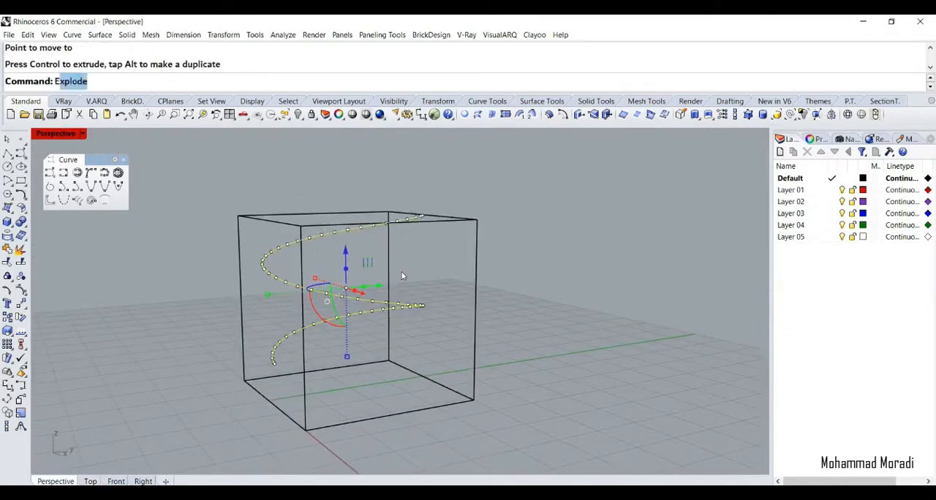
pyautogui.press('Escape')
pyautogui.press('Escape')
pyautogui.press('Return')
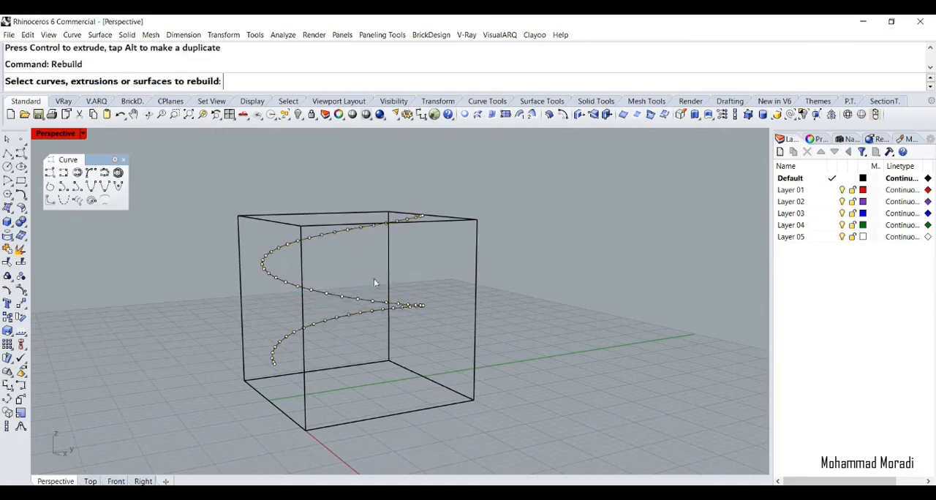
pyautogui.click(346, 297)
pyautogui.press('Return')
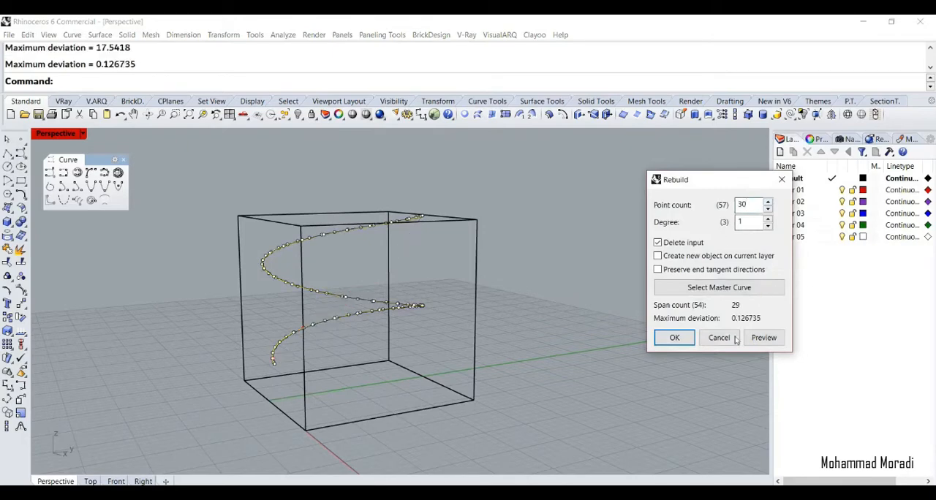
pyautogui.click(675, 340)
# Rebuild the spiral again with 30 points and a higher degree to smooth its straight segments
pyautogui.moveTo(539, 316); pyautogui.dragTo(446, 317, button='right')
pyautogui.scroll(6, 388, 311)
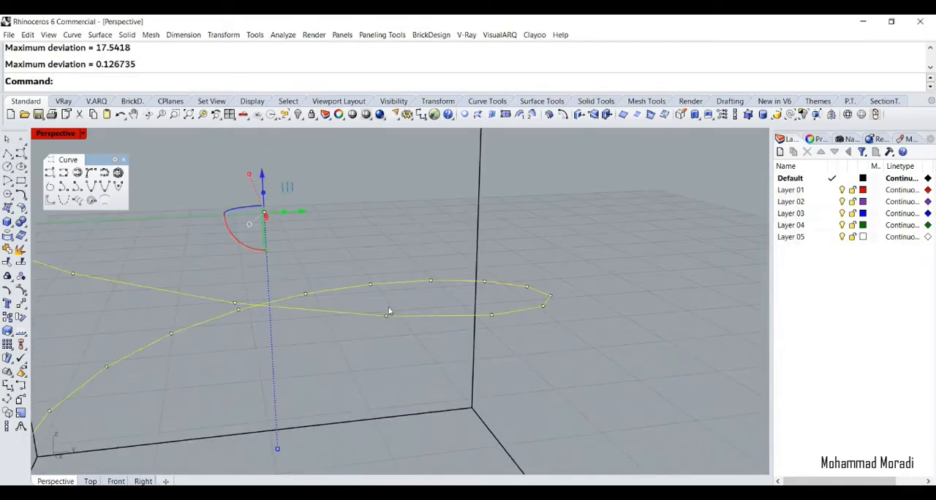
pyautogui.write('Rebuild')
pyautogui.press('Return')
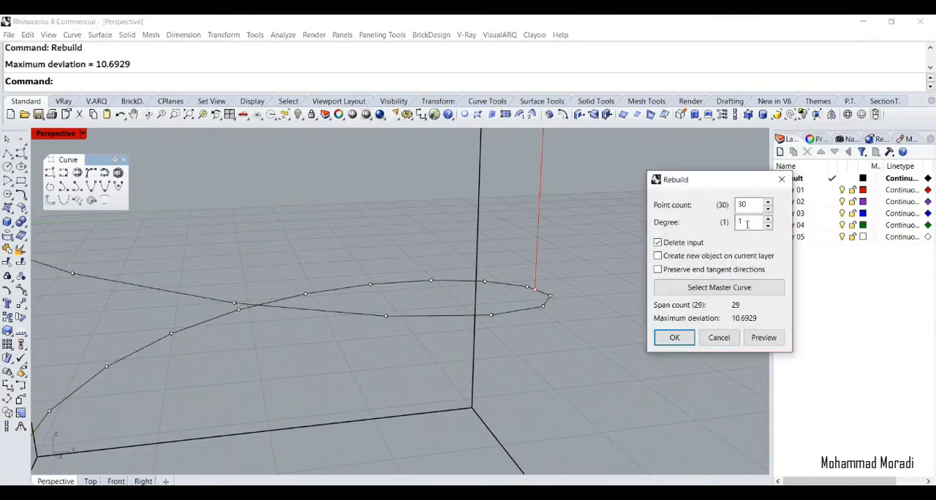
pyautogui.click(674, 337)
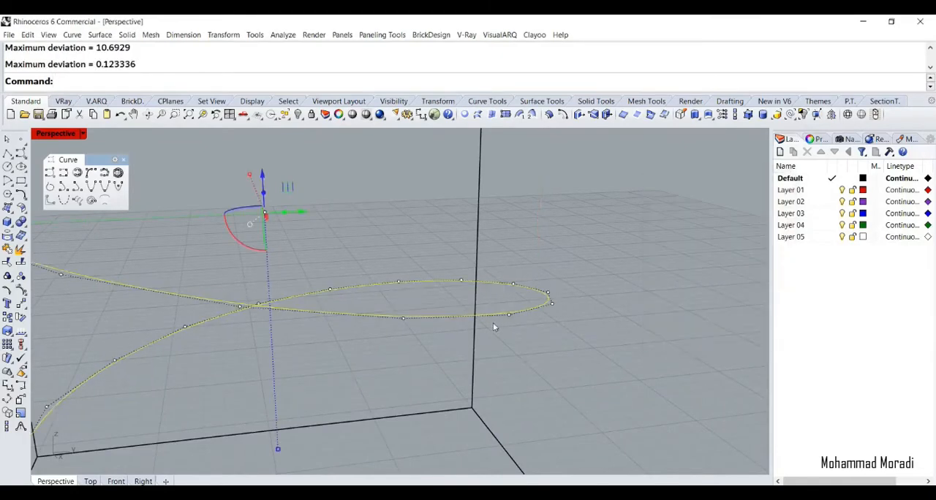
# Apply CageEdit to the spiral with a world bounding box, four points and degree 3 in every direction, and the Global region
pyautogui.scroll(-5, 496, 314)
pyautogui.moveTo(498, 303); pyautogui.dragTo(370, 270, button='right')
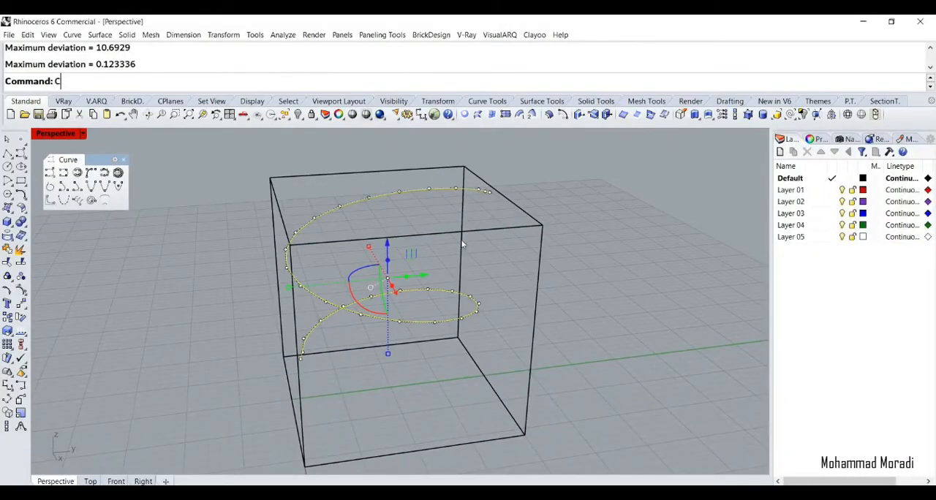
pyautogui.write('Cage')
pyautogui.press('Down')
pyautogui.press('Return')
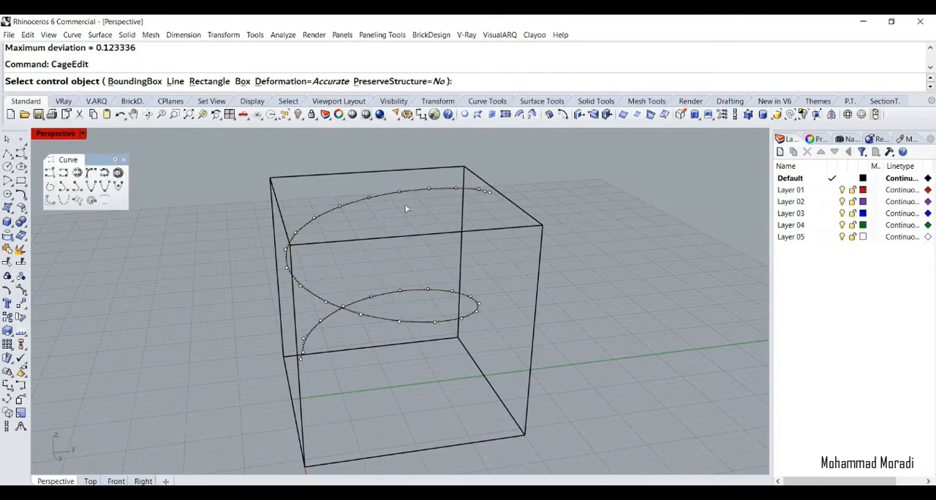
pyautogui.click(150, 83)
pyautogui.rightClick(564, 201)
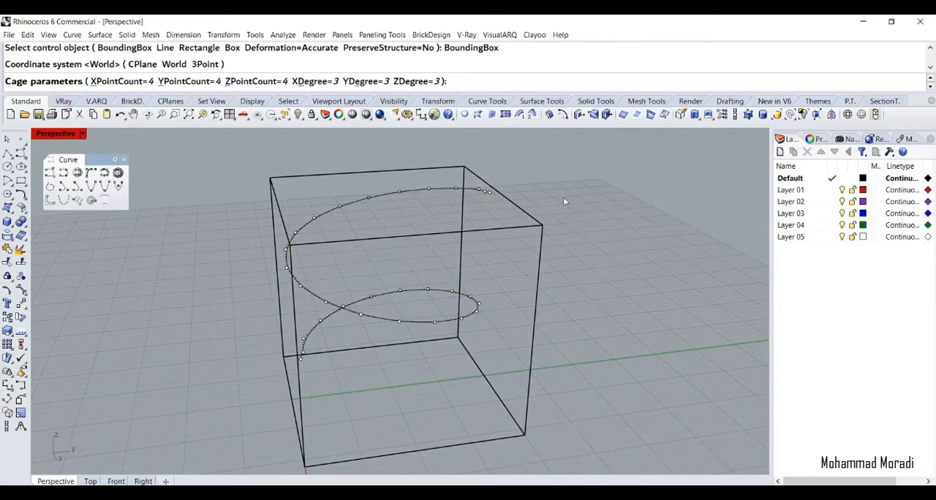
pyautogui.rightClick(563, 201)
pyautogui.rightClick(564, 199)
pyautogui.moveTo(470, 218); pyautogui.dragTo(432, 177, button='right')
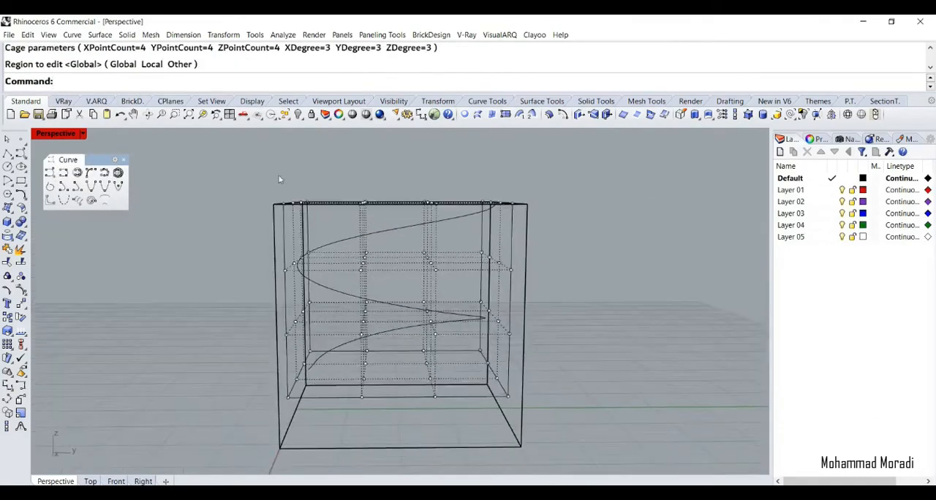
# Scale down the spiral cage's top layer of 16 points and shift it toward one side of the box
pyautogui.moveTo(207, 174); pyautogui.dragTo(569, 216)
pyautogui.moveTo(569, 216); pyautogui.dragTo(308, 198, button='right')
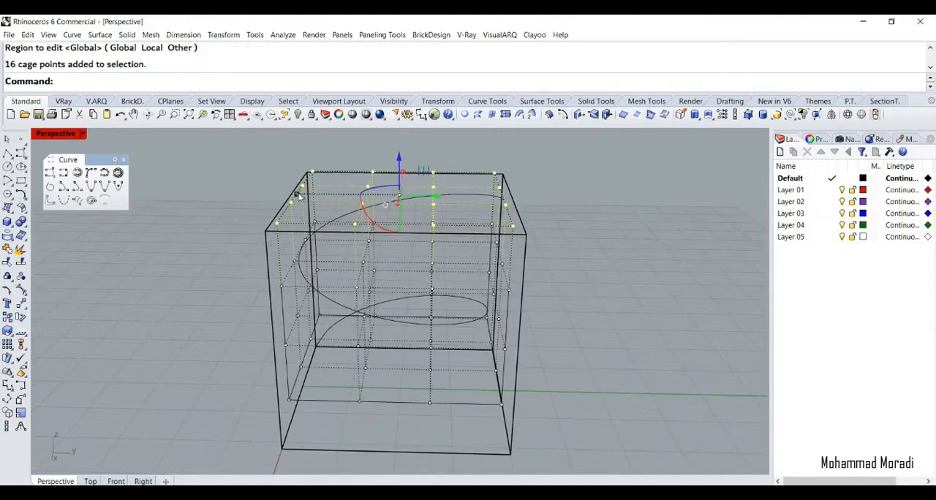
pyautogui.moveTo(299, 196); pyautogui.dragTo(409, 198)
pyautogui.moveTo(410, 199); pyautogui.dragTo(411, 285, button='right')
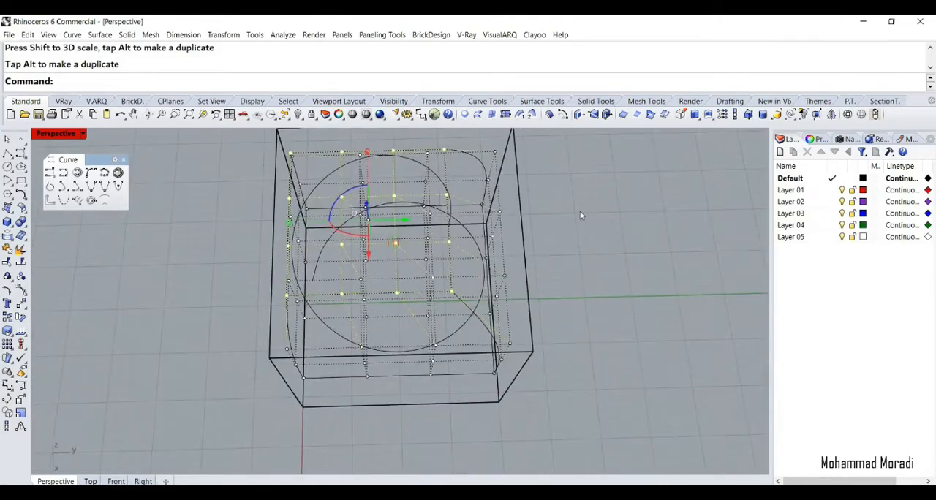
pyautogui.moveTo(582, 216); pyautogui.dragTo(699, 189, button='right')
pyautogui.click(377, 162)
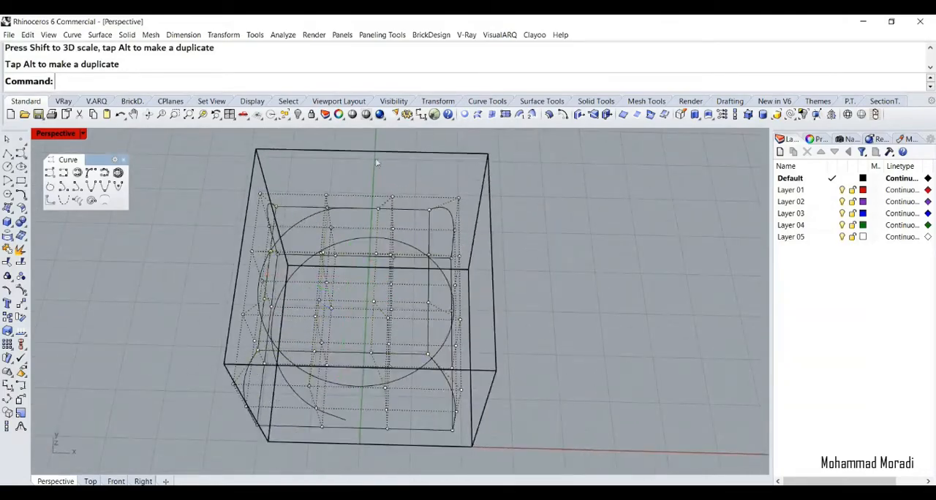
# Move individual top-layer cage points inward near the corner to reshape the spiral's upper end, and switch the points off
pyautogui.moveTo(388, 215); pyautogui.dragTo(388, 217)
pyautogui.moveTo(447, 206); pyautogui.dragTo(398, 183, button='right')
pyautogui.moveTo(411, 176); pyautogui.dragTo(421, 163)
pyautogui.click(504, 159)
pyautogui.moveTo(504, 159); pyautogui.dragTo(333, 177, button='right')
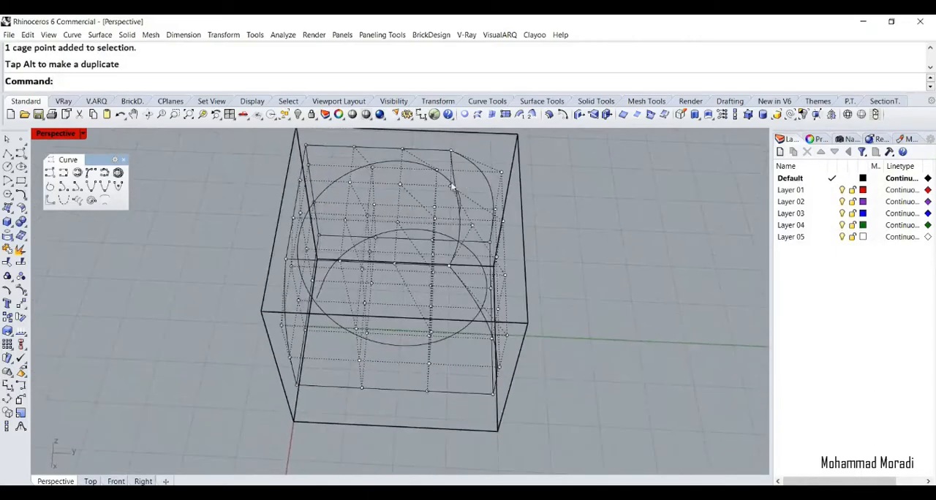
pyautogui.click(450, 184)
pyautogui.moveTo(470, 189); pyautogui.dragTo(480, 188)
pyautogui.click(538, 191)
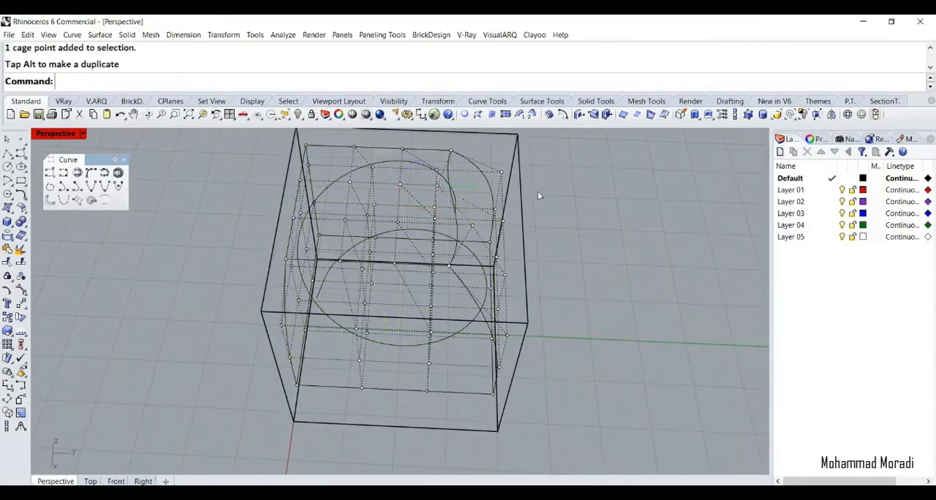
pyautogui.press('Escape')
pyautogui.moveTo(465, 233); pyautogui.dragTo(466, 163, button='right')
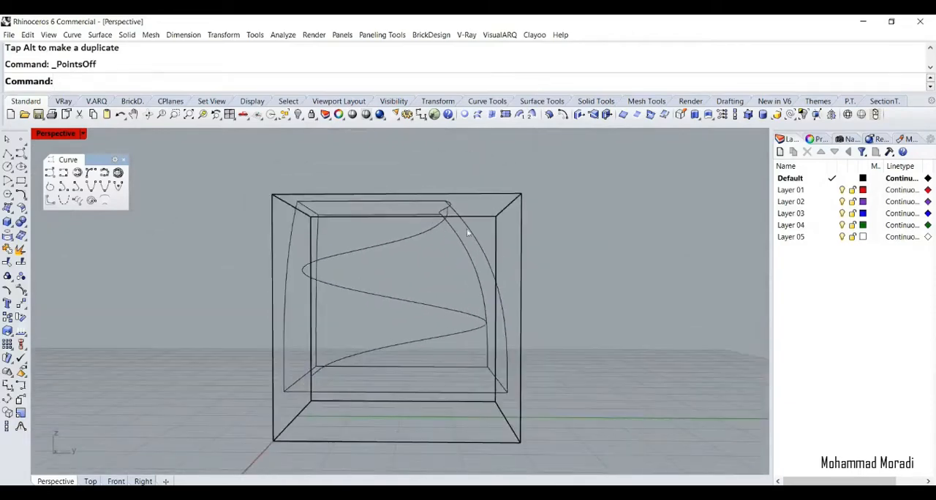
# Show the cage points again and lower the upper-middle layer to stretch the spiral's upper turn vertically
pyautogui.click(471, 228)
pyautogui.press('F10')
pyautogui.moveTo(232, 245); pyautogui.dragTo(589, 293)
pyautogui.click(527, 490)
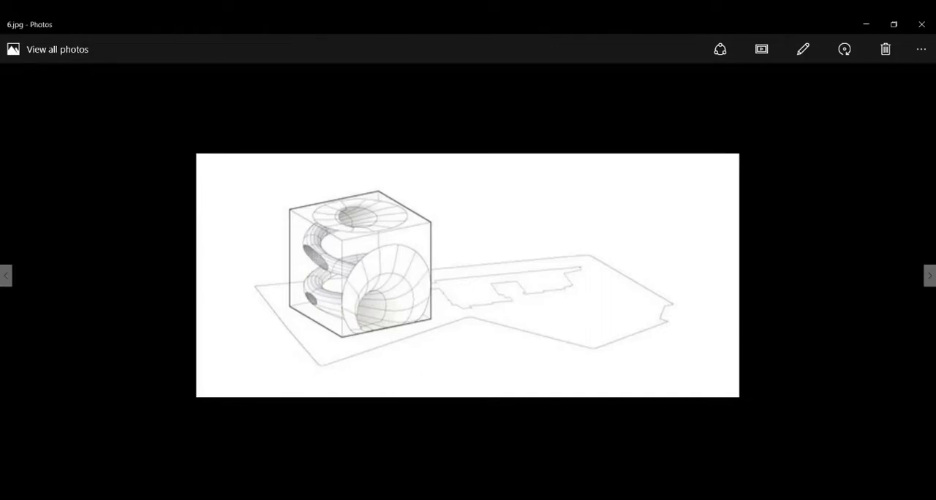
pyautogui.click(528, 490)
pyautogui.moveTo(328, 269); pyautogui.dragTo(390, 263, button='right')
pyautogui.moveTo(377, 234); pyautogui.dragTo(378, 260)
pyautogui.moveTo(586, 202); pyautogui.dragTo(547, 223, button='right')
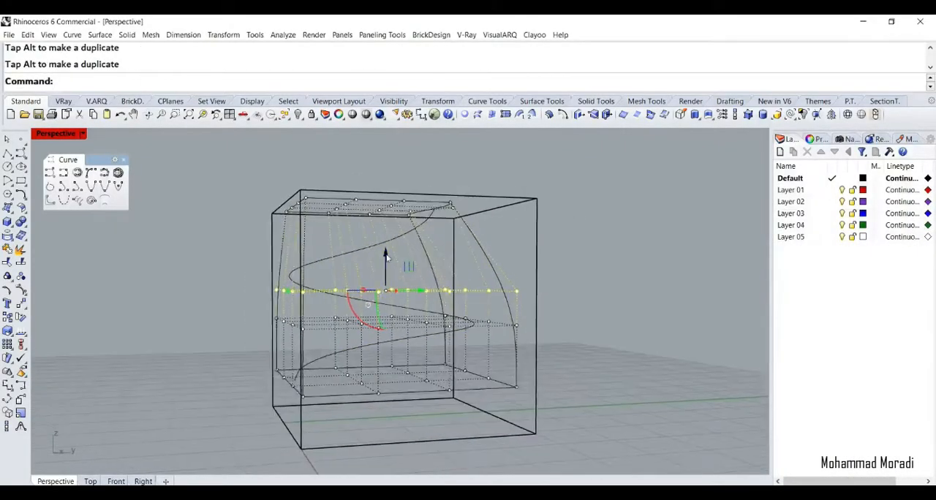
pyautogui.moveTo(386, 253); pyautogui.dragTo(385, 268)
pyautogui.moveTo(624, 225); pyautogui.dragTo(564, 249, button='right')
# Delete the cage control object around the spiral, keeping only the deformed curve and the box
pyautogui.moveTo(376, 307); pyautogui.dragTo(537, 349, button='right')
pyautogui.click(492, 392)
pyautogui.press('Delete')
pyautogui.moveTo(474, 339); pyautogui.dragTo(442, 333, button='right')
pyautogui.moveTo(301, 331); pyautogui.dragTo(331, 333, button='right')
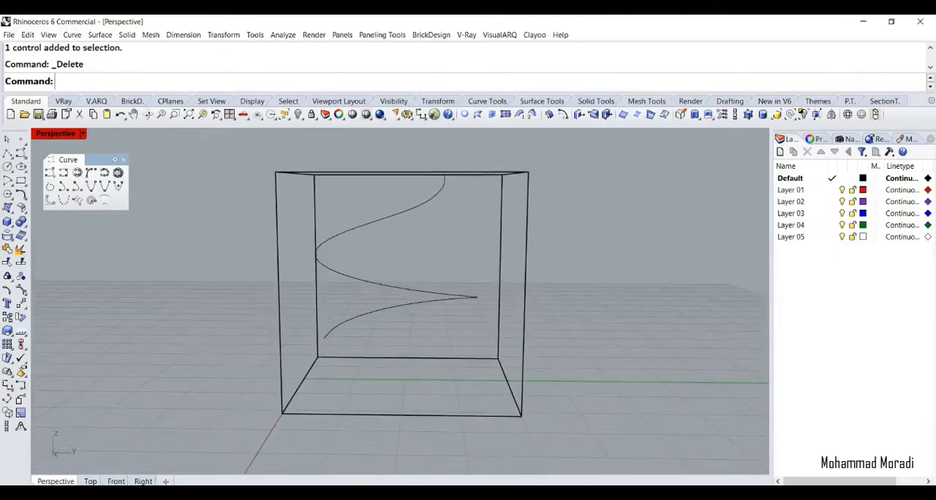
# Try to extend the spiral's lower end with the Smooth extension type
pyautogui.hotkey('alt', 'Tab')
pyautogui.hotkey('alt', 'Tab')
pyautogui.click(22, 196)
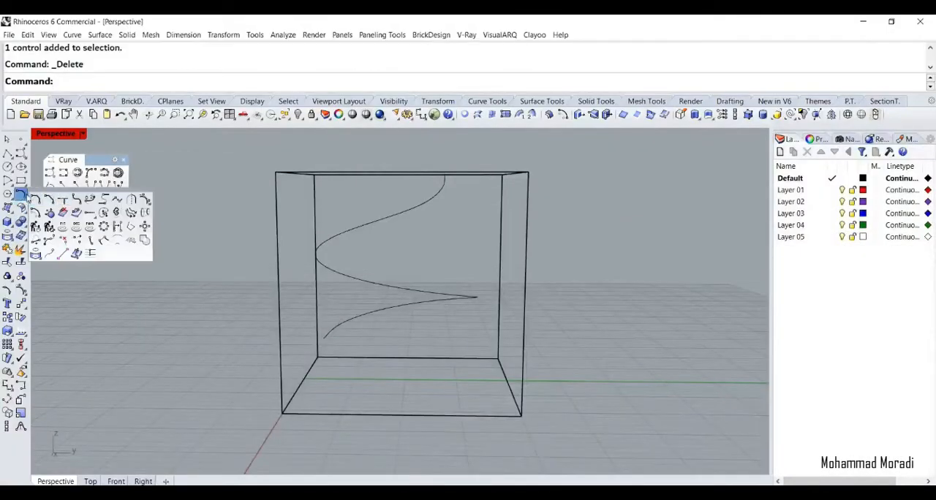
pyautogui.click(93, 215)
pyautogui.moveTo(105, 220); pyautogui.dragTo(102, 257)
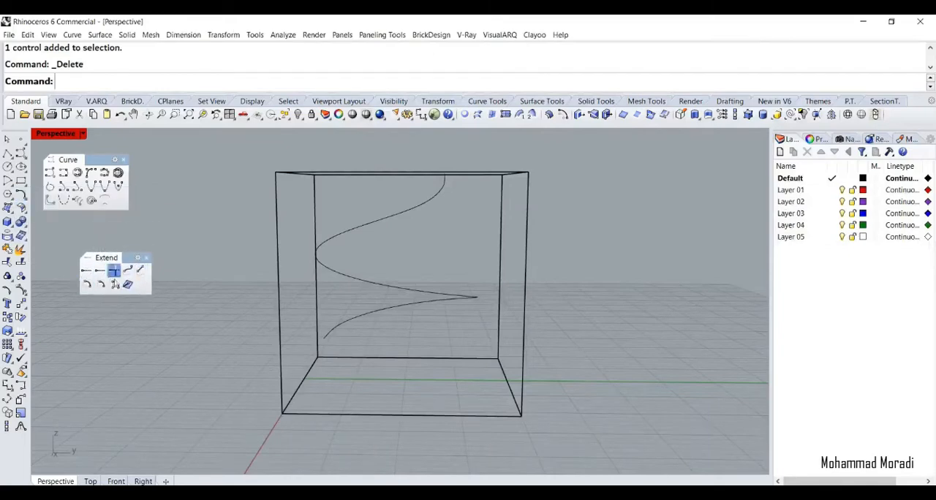
pyautogui.click(129, 272)
pyautogui.click(325, 337)
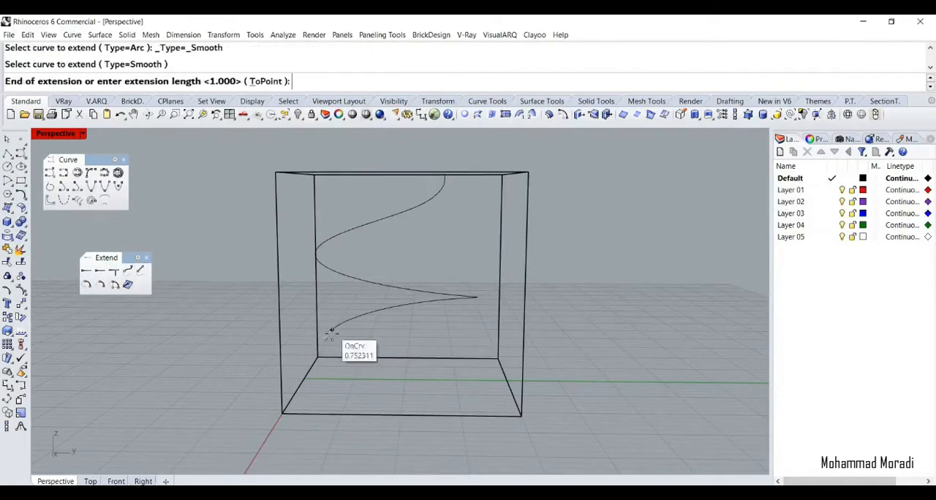
pyautogui.click(267, 356)
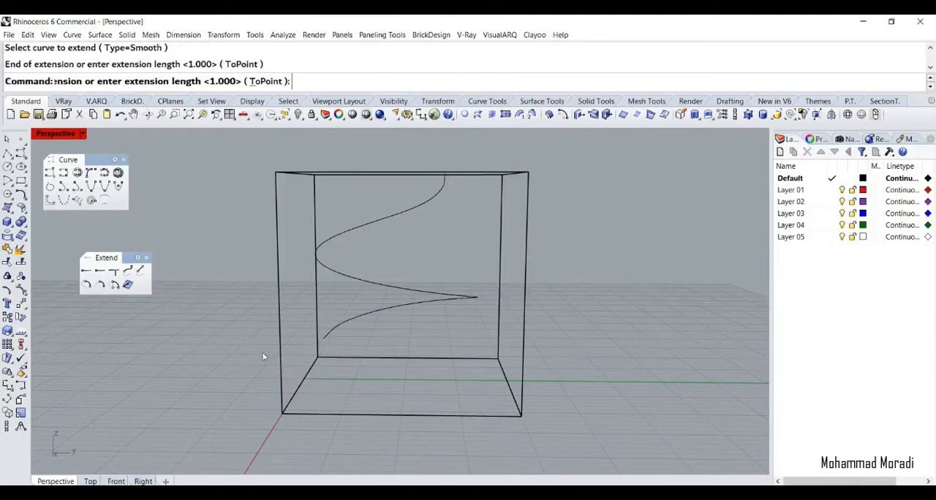
# Extend the spiral's lower end with an Arc extension to the midpoint of the box's front bottom edge
pyautogui.click(358, 320)
pyautogui.click(87, 285)
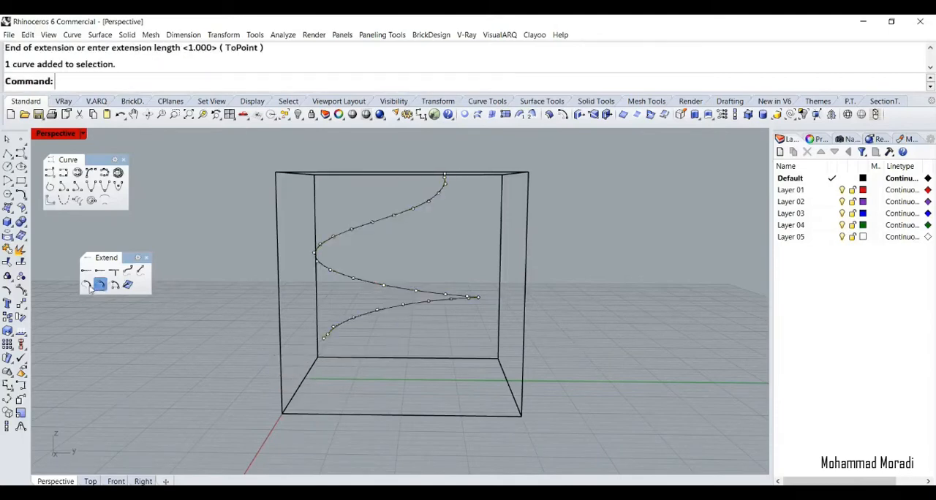
pyautogui.click(327, 337)
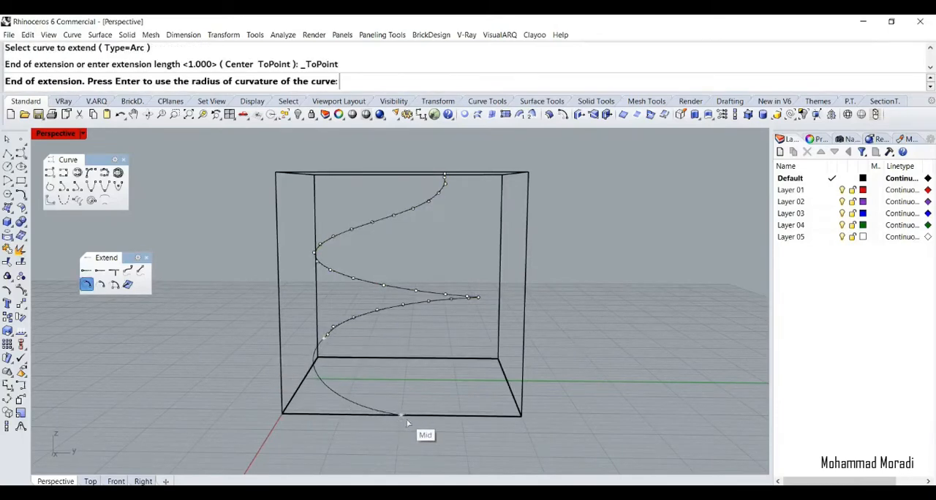
pyautogui.click(403, 417)
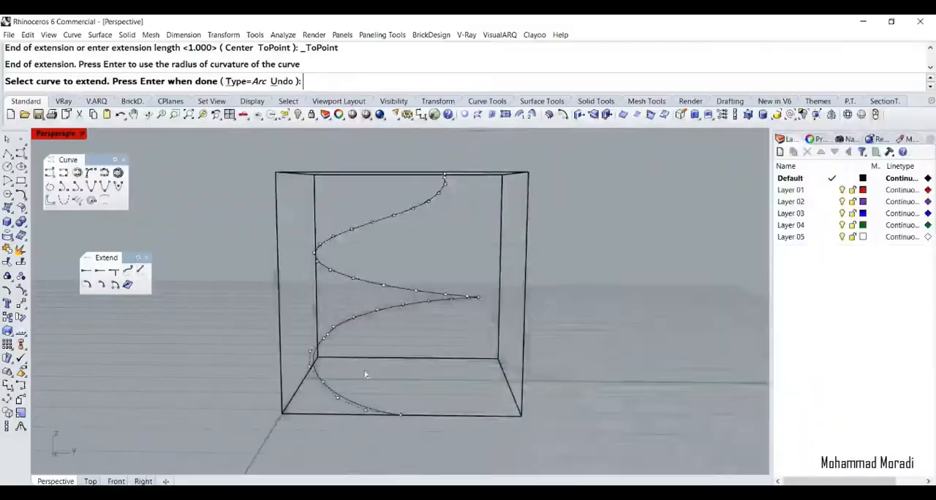
pyautogui.moveTo(365, 376); pyautogui.dragTo(321, 330, button='right')
pyautogui.press('Return')
pyautogui.press('Return')
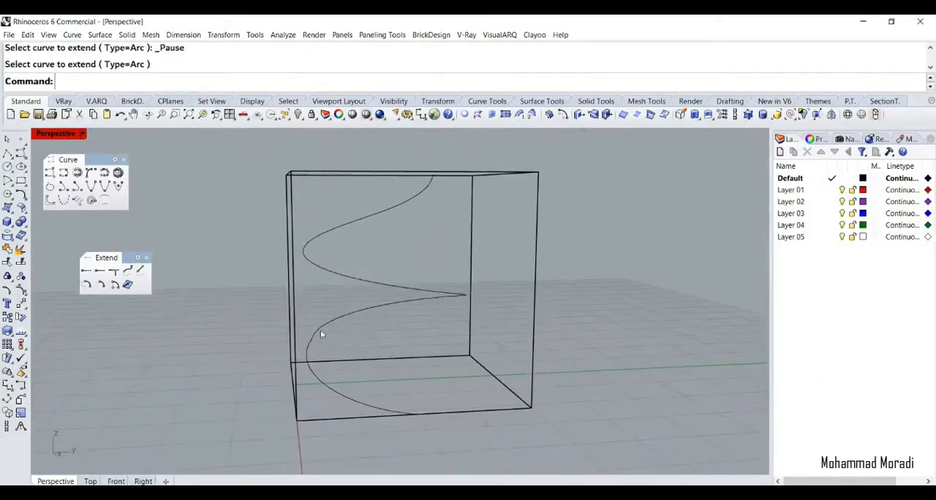
# Rebuild the extended spiral to smooth the transition into its arc extension
pyautogui.click(320, 330)
pyautogui.write('Rebuild')
pyautogui.press('Return')
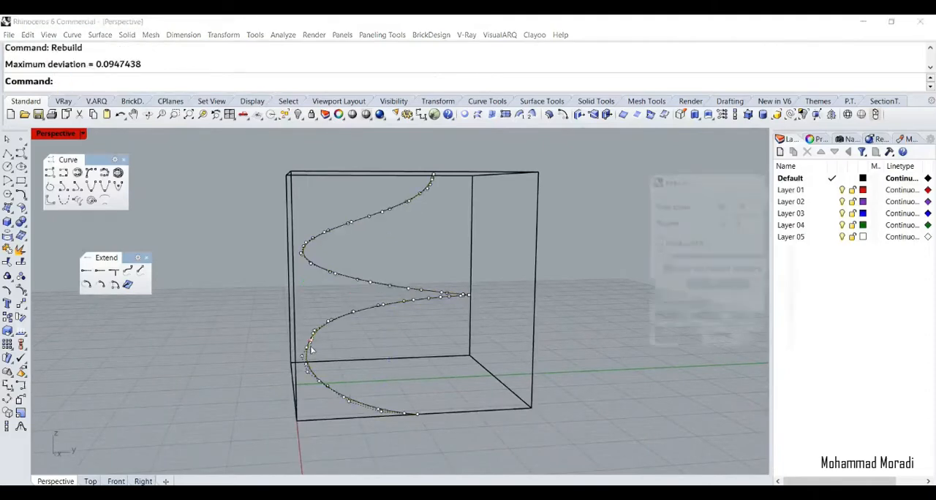
pyautogui.click(675, 338)
pyautogui.press('Escape')
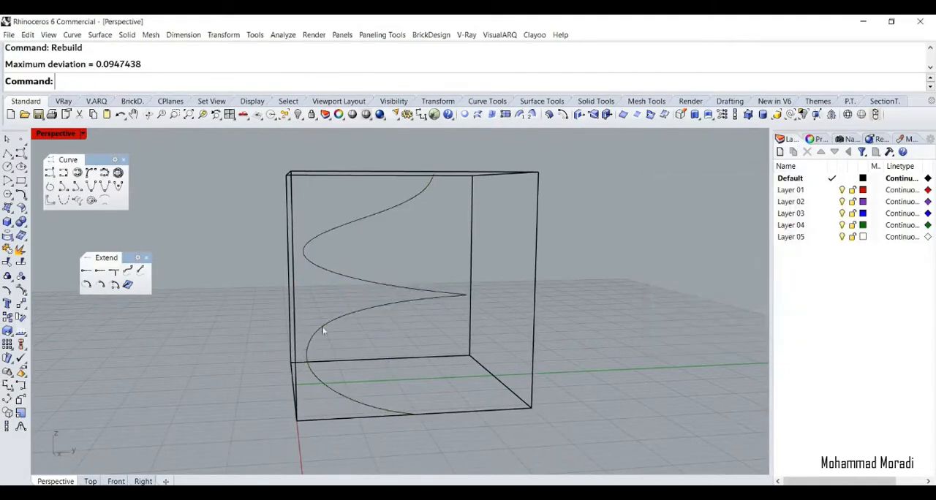
pyautogui.click(314, 335)
pyautogui.click(240, 329)
# Draw a vertical 20 m diameter circle across the box's front face and move it down so it extends below the base
pyautogui.scroll(-4, 324, 366)
pyautogui.moveTo(323, 364); pyautogui.dragTo(307, 356, button='right')
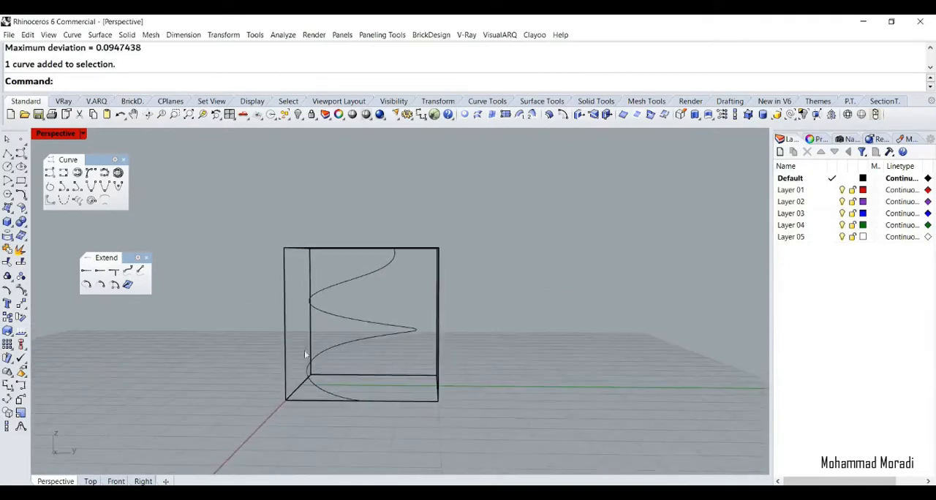
pyautogui.scroll(2, 334, 386)
pyautogui.keyDown('shift'); pyautogui.moveTo(351, 378); pyautogui.dragTo(348, 394, button='right'); pyautogui.keyUp('shift')
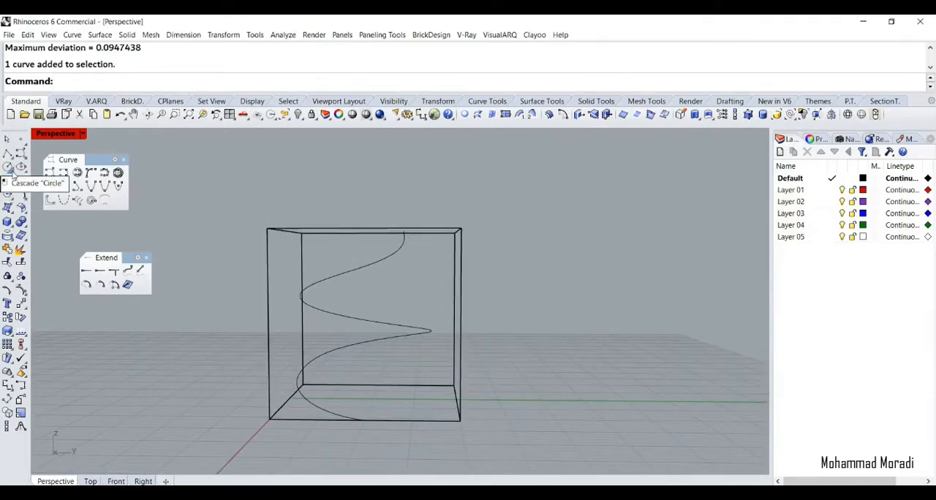
pyautogui.click(7, 181)
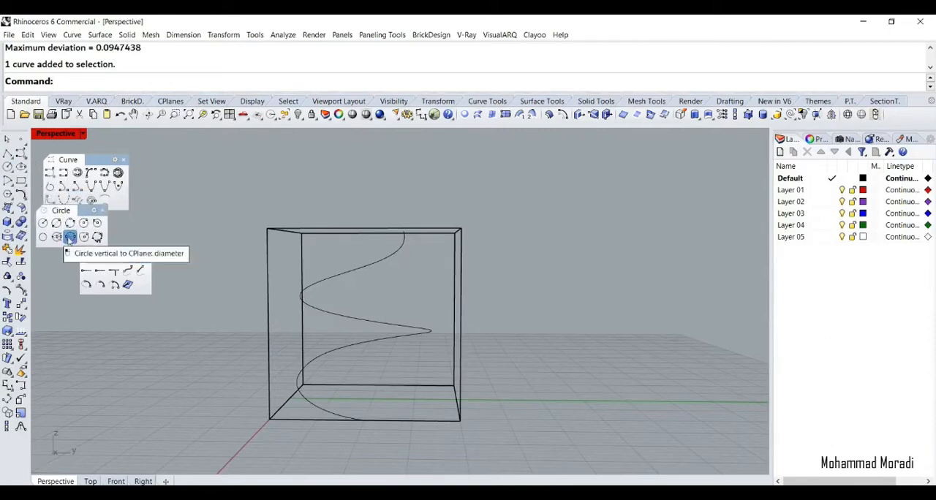
pyautogui.click(69, 238)
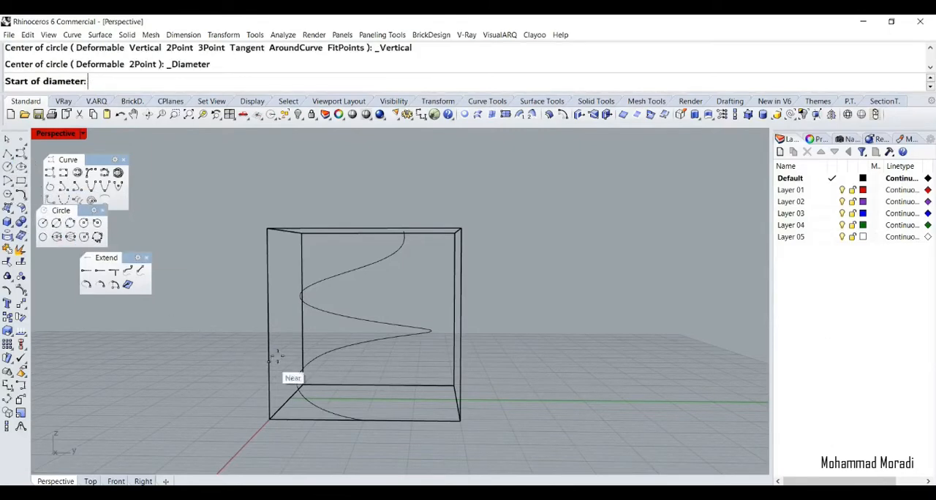
pyautogui.click(461, 325)
pyautogui.click(439, 265)
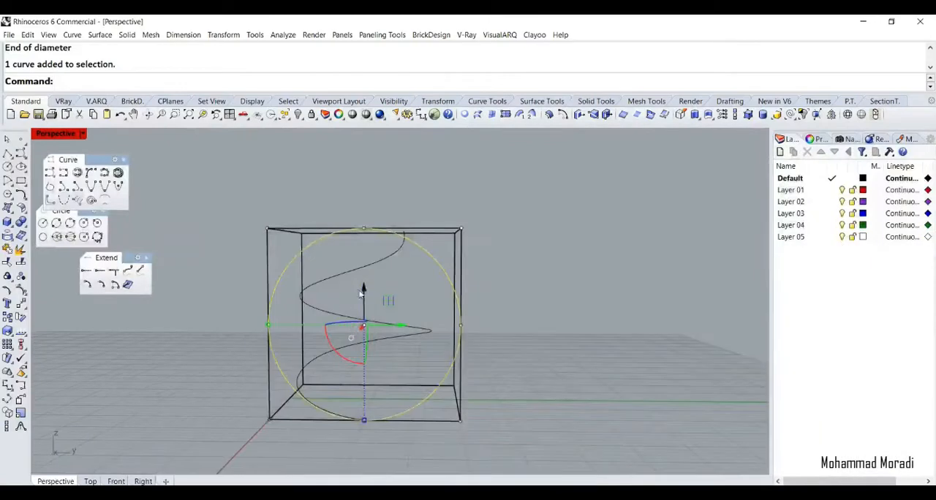
pyautogui.moveTo(364, 301); pyautogui.dragTo(373, 336)
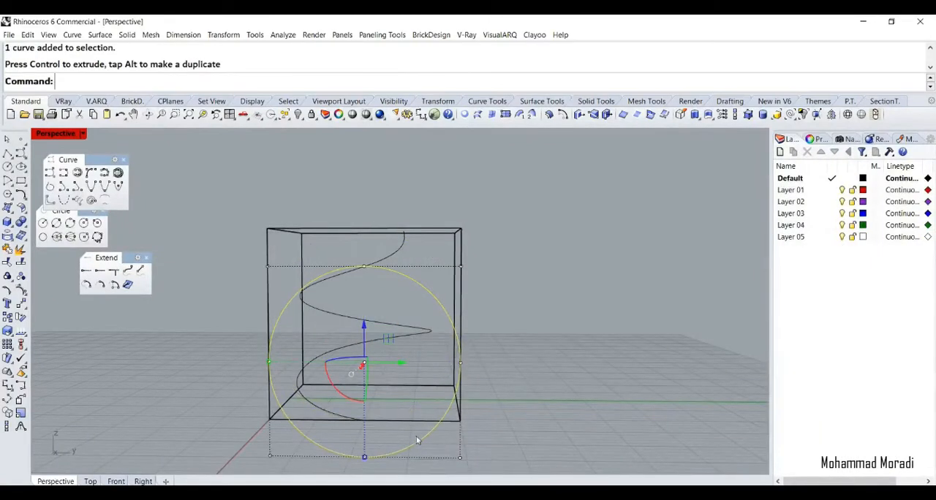
# Draw a polyline along the box's front bottom edge between its two intersections with the circle
pyautogui.click(19, 152)
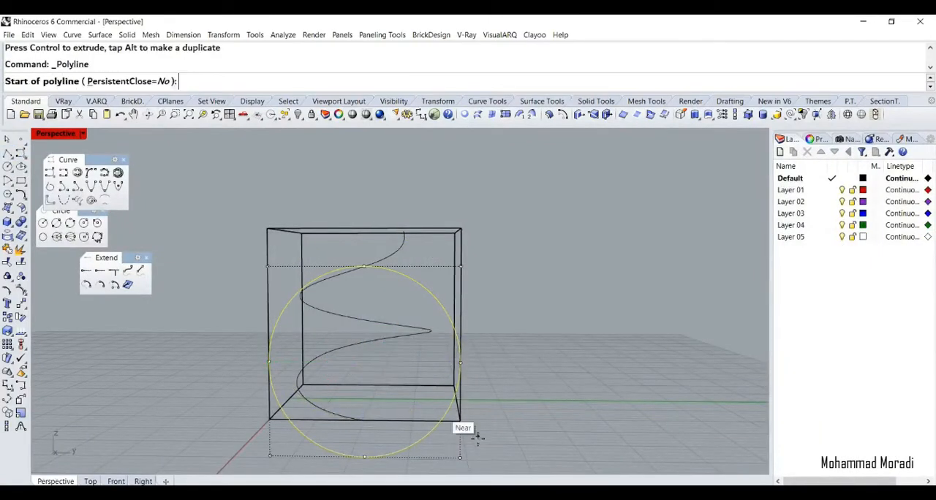
pyautogui.click(441, 420)
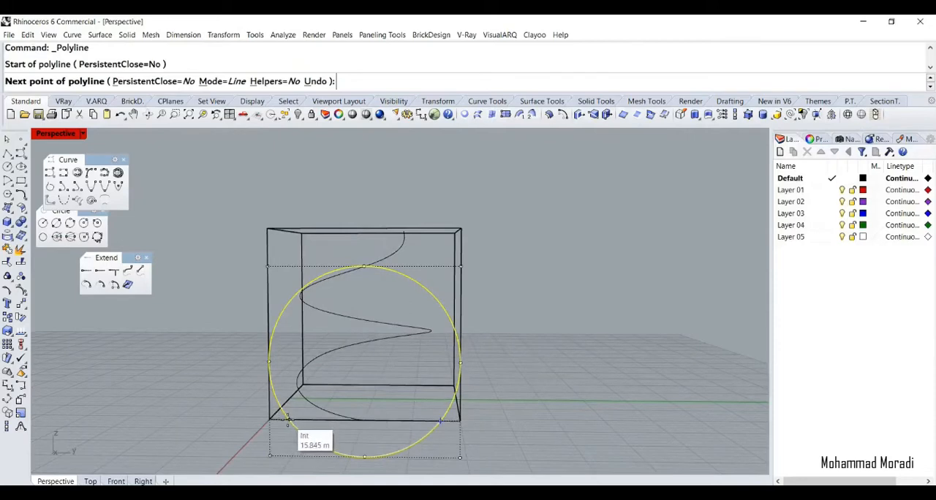
pyautogui.click(289, 419)
pyautogui.press('Return')
# Trim away the part of the circle below the box's base, using the chord line as the cutting object
pyautogui.click(315, 420)
pyautogui.click(327, 448)
pyautogui.write('trim')
pyautogui.press('Return')
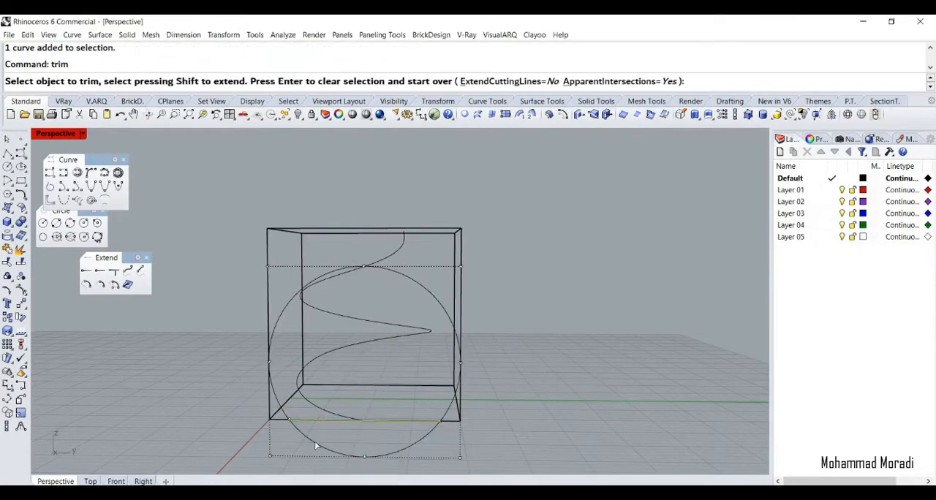
pyautogui.click(314, 445)
pyautogui.press('Return')
pyautogui.press('Delete')
pyautogui.click(422, 421)
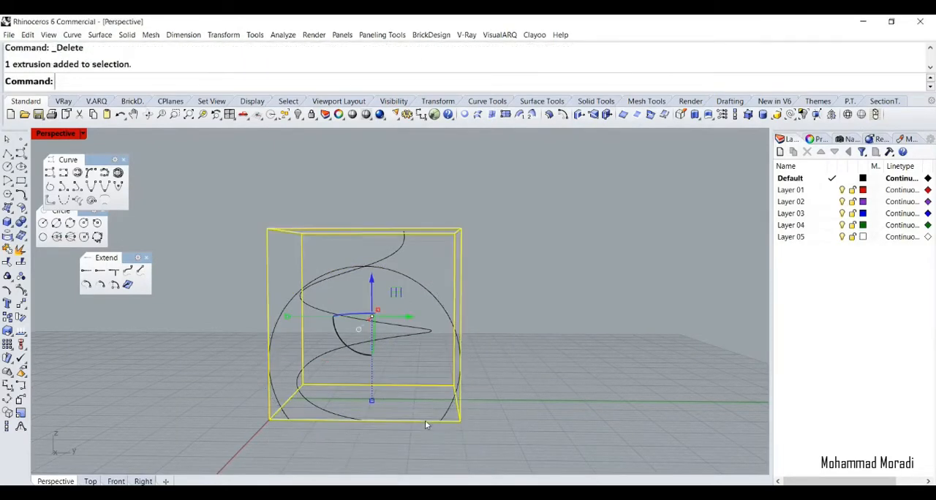
pyautogui.press('Escape')
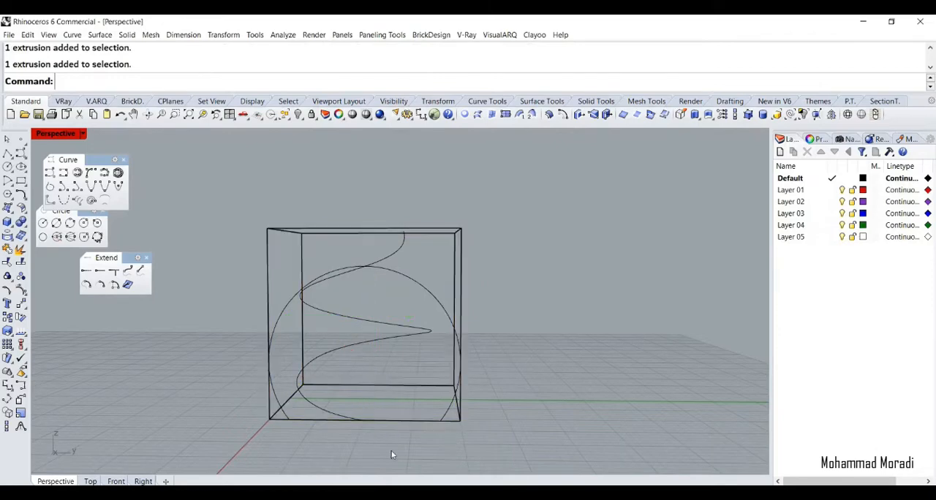
pyautogui.hotkey('ctrl', 'z')
# Join the trimmed circle and the chord line into one closed curve
pyautogui.click(438, 421)
pyautogui.click(446, 453)
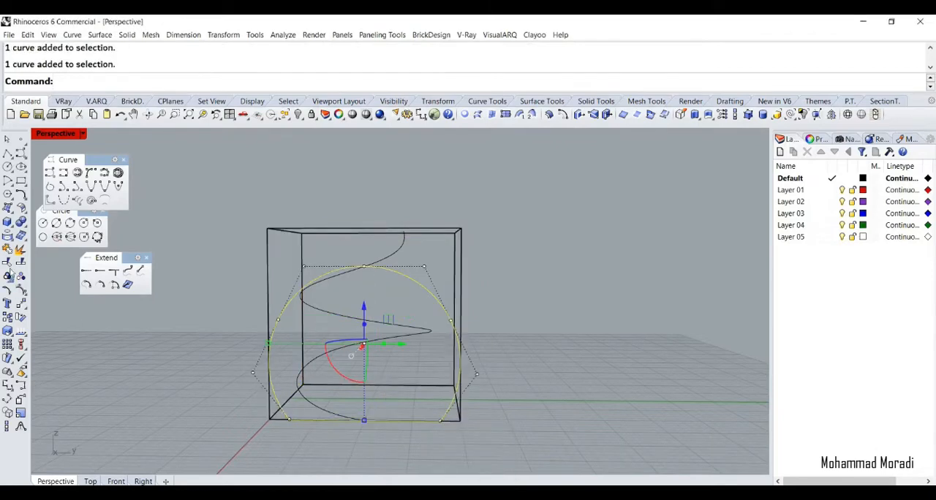
pyautogui.click(7, 248)
# Switch to Photos and examine the 6.jpg and 7.jpg reference diagrams for the shape of the tubular void's openings
pyautogui.hotkey('alt', 'Tab')
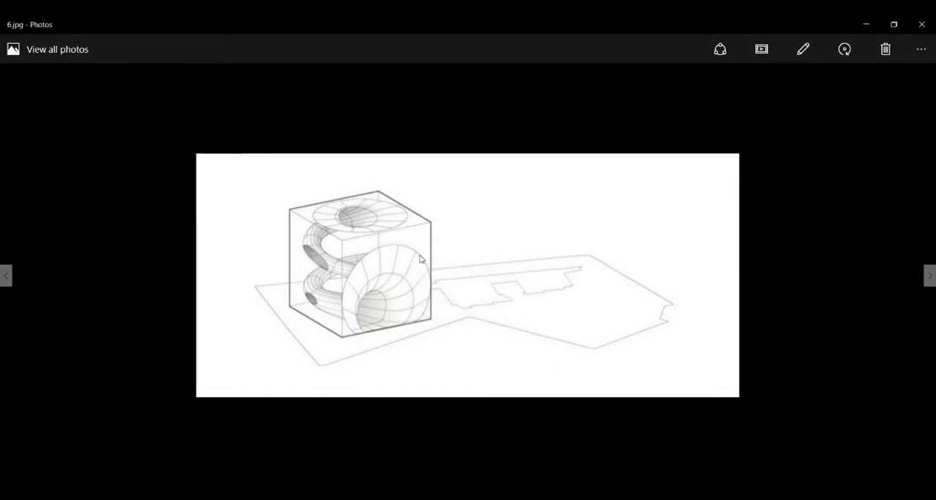
pyautogui.press('Right')
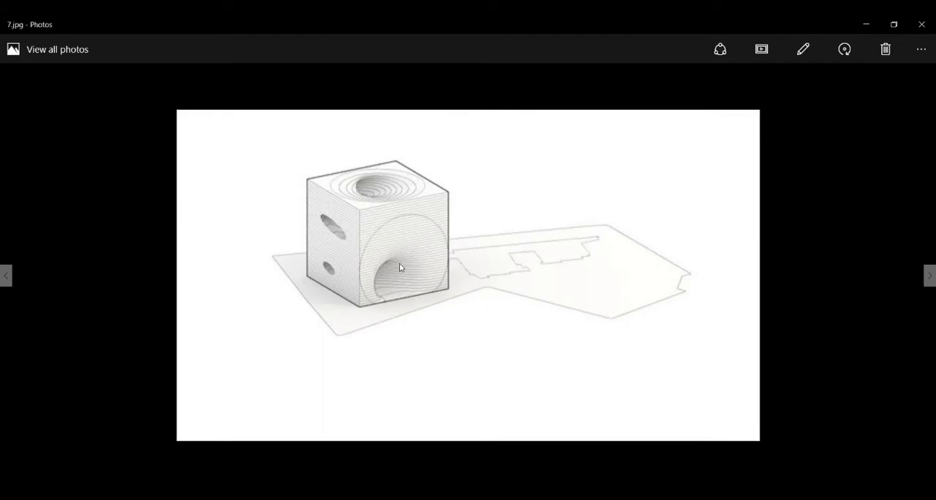
pyautogui.press('Left')
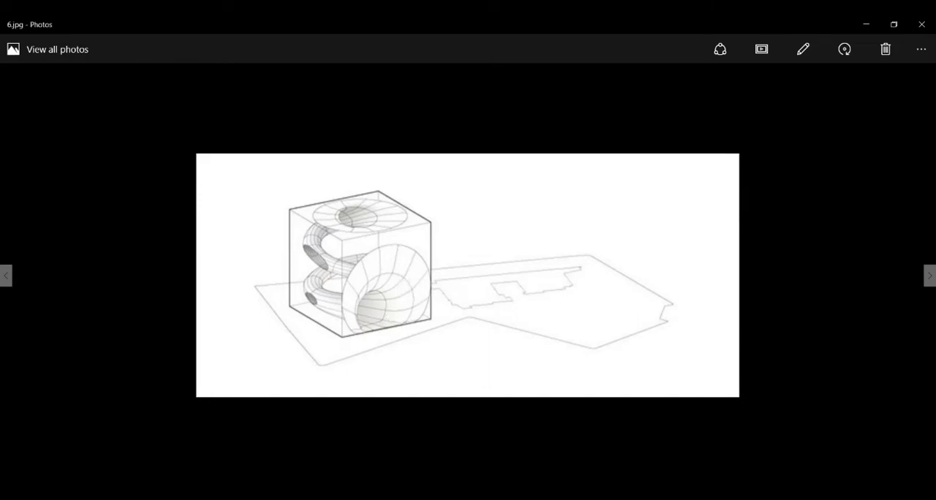
pyautogui.click(582, 484)
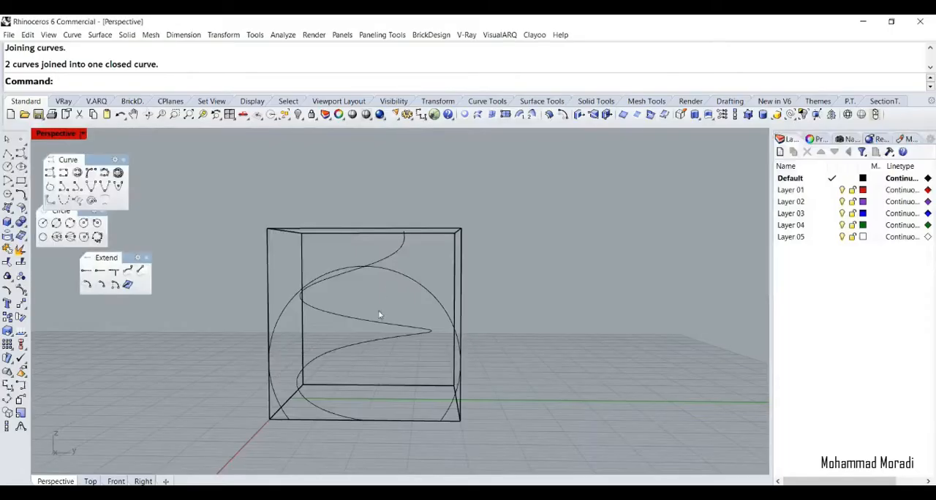
# Try scaling the closed front profile down uniformly and moving it onto the box's base edge
pyautogui.click(419, 286)
pyautogui.moveTo(374, 320)
pyautogui.mouseDown(button='right')
pyautogui.moveTo(364, 338)
pyautogui.moveTo(360, 329)
pyautogui.mouseUp(button='right')
pyautogui.moveTo(267, 344); pyautogui.dragTo(290, 355)
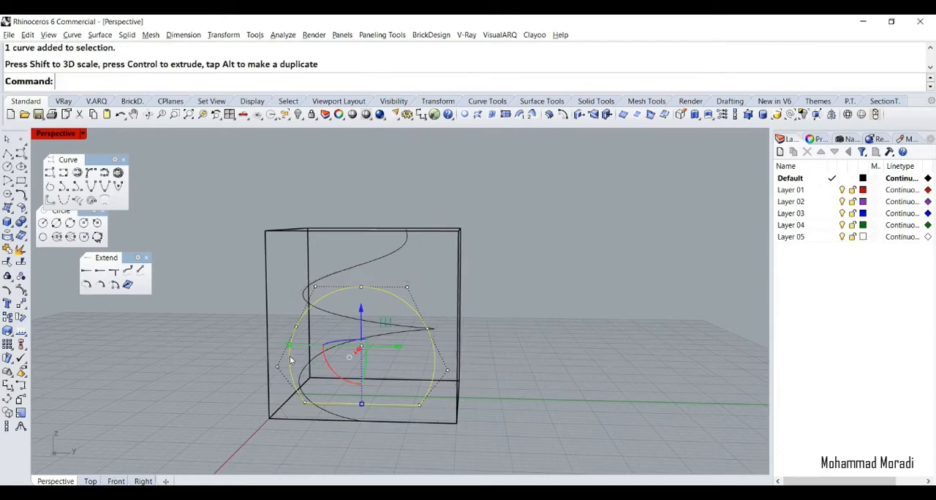
pyautogui.write('M')
pyautogui.press('Return')
pyautogui.click(361, 404)
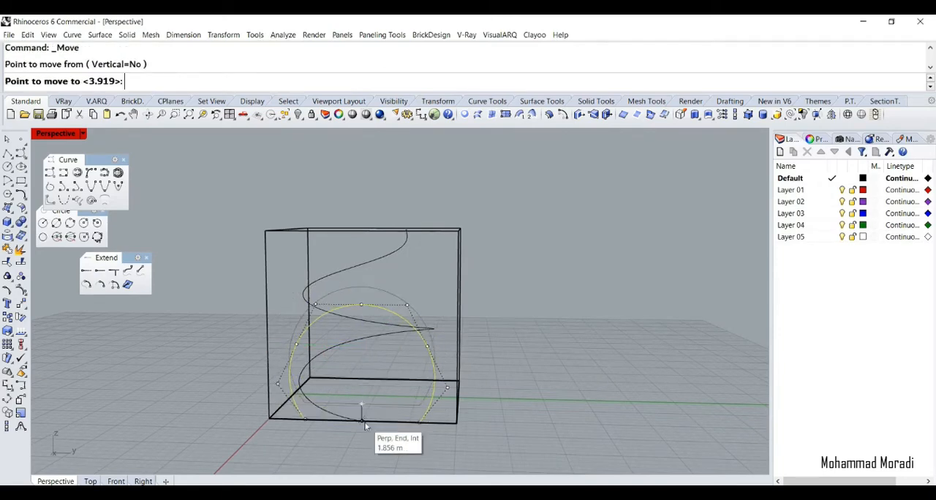
pyautogui.click(361, 421)
pyautogui.hotkey('ctrl', 'z')
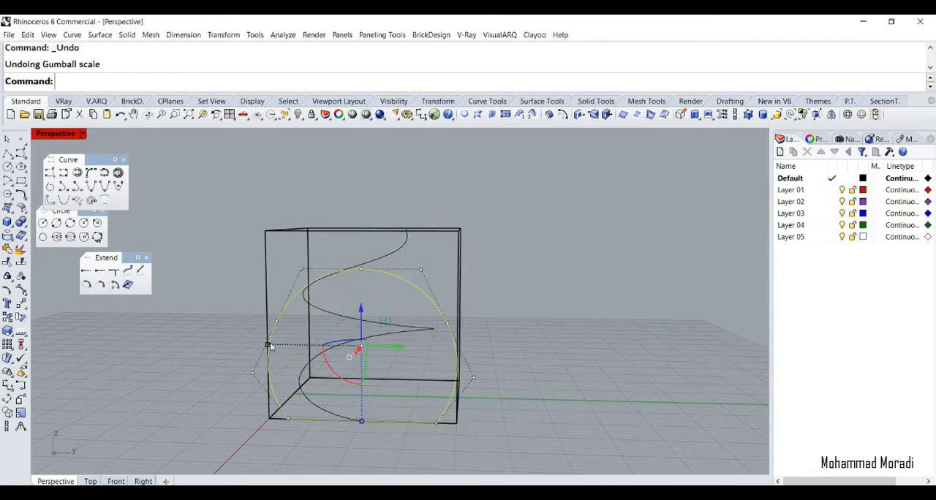
# Make a uniformly scaled-down copy of the closed front profile and move its flat base onto the box's bottom edge
pyautogui.moveTo(267, 344); pyautogui.dragTo(287, 360)
pyautogui.write('M')
pyautogui.press('Return')
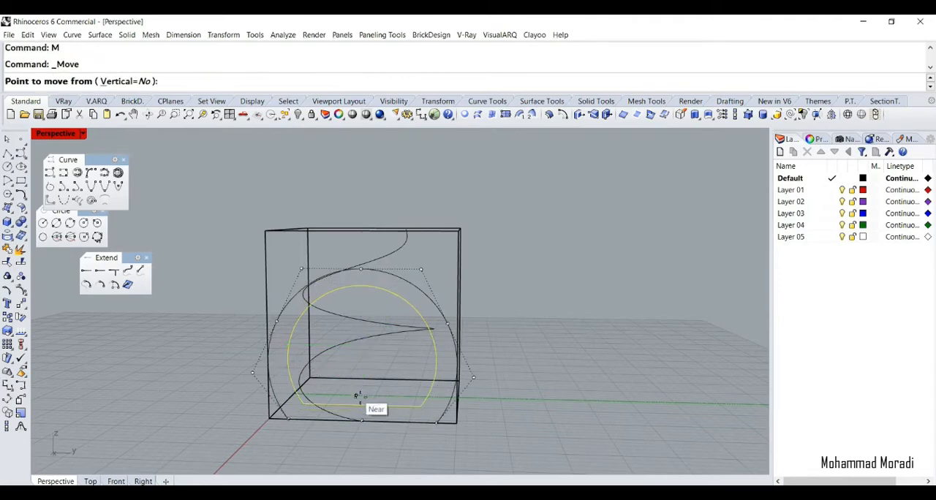
pyautogui.click(362, 403)
pyautogui.click(362, 422)
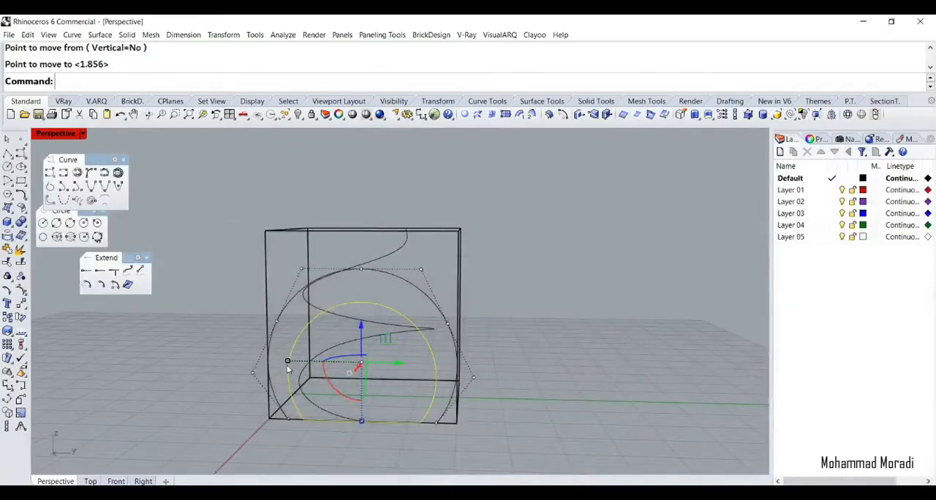
# Scale the copied profile down further after checking the 6.jpg reference, and move its flat side back to the base edge
pyautogui.moveTo(287, 363); pyautogui.dragTo(305, 371)
pyautogui.write('M')
pyautogui.press('Return')
pyautogui.click(361, 418)
pyautogui.click(371, 383)
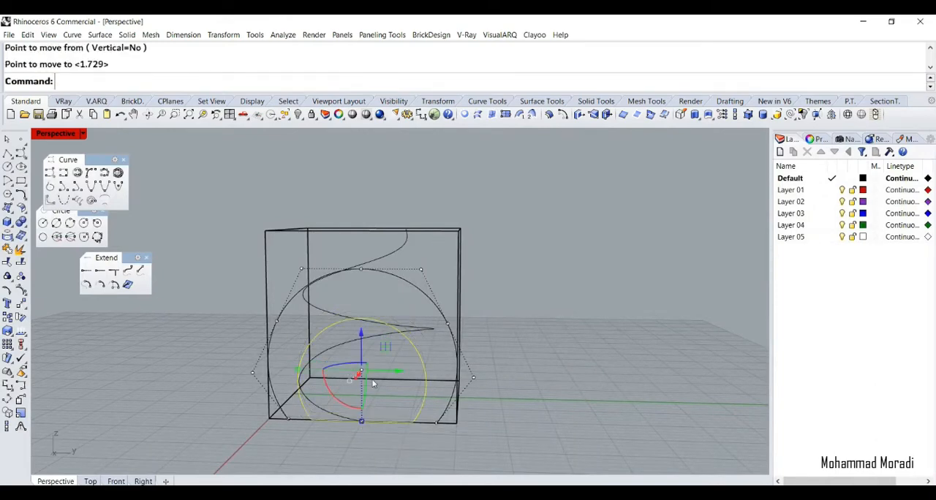
# Move the smaller profile a short distance from the front face into the box, following the 6.jpg reference
pyautogui.moveTo(371, 383); pyautogui.dragTo(324, 391, button='right')
pyautogui.moveTo(325, 392)
pyautogui.mouseDown()
pyautogui.moveTo(370, 375)
pyautogui.moveTo(333, 375)
pyautogui.moveTo(381, 381)
pyautogui.moveTo(325, 381)
pyautogui.mouseUp()
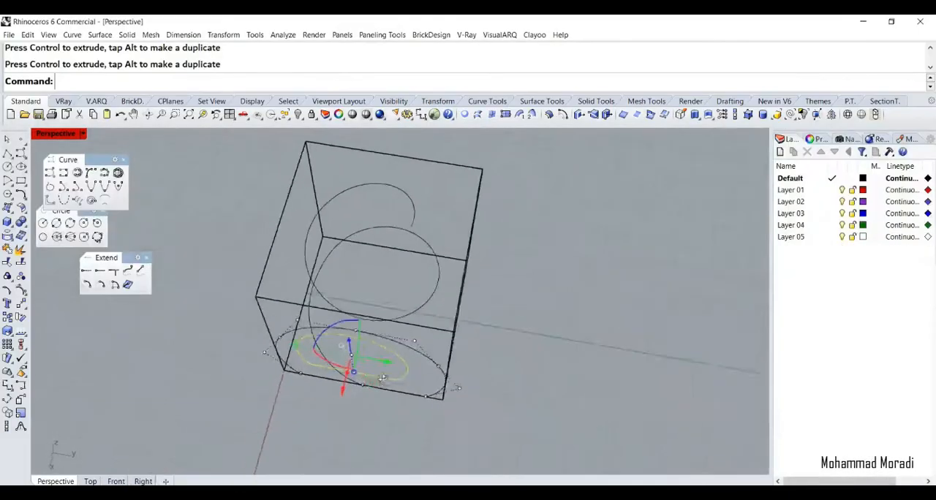
pyautogui.moveTo(340, 382); pyautogui.dragTo(390, 363)
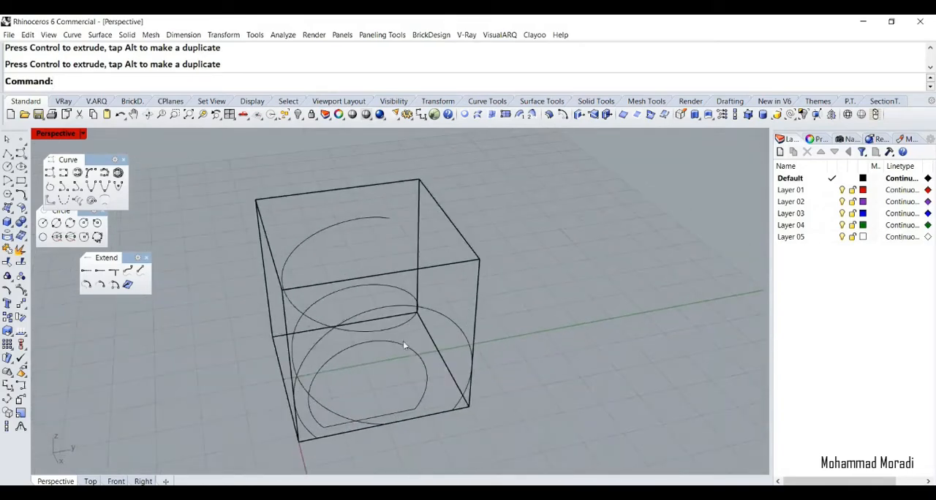
# Copy the inner profile deeper into the box toward the spiral path and scale the copy down uniformly
pyautogui.click(403, 340)
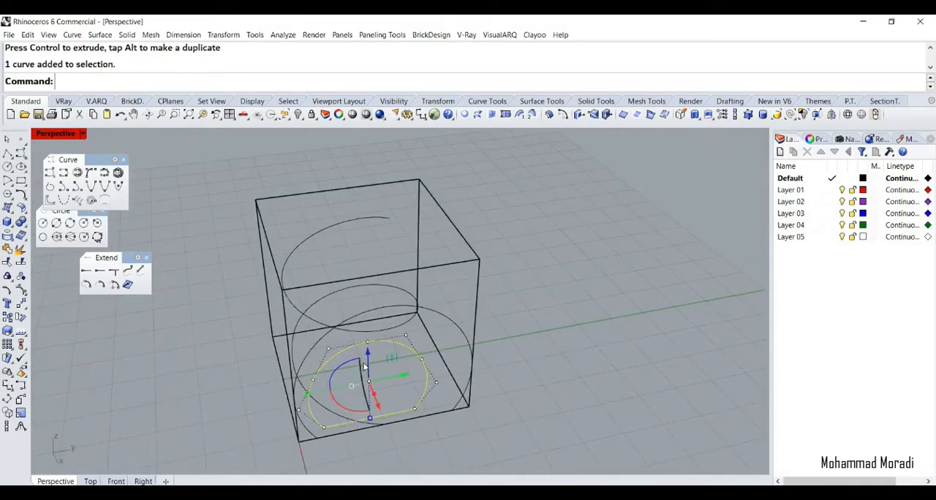
pyautogui.moveTo(378, 416); pyautogui.dragTo(362, 388)
pyautogui.moveTo(391, 357); pyautogui.dragTo(372, 352)
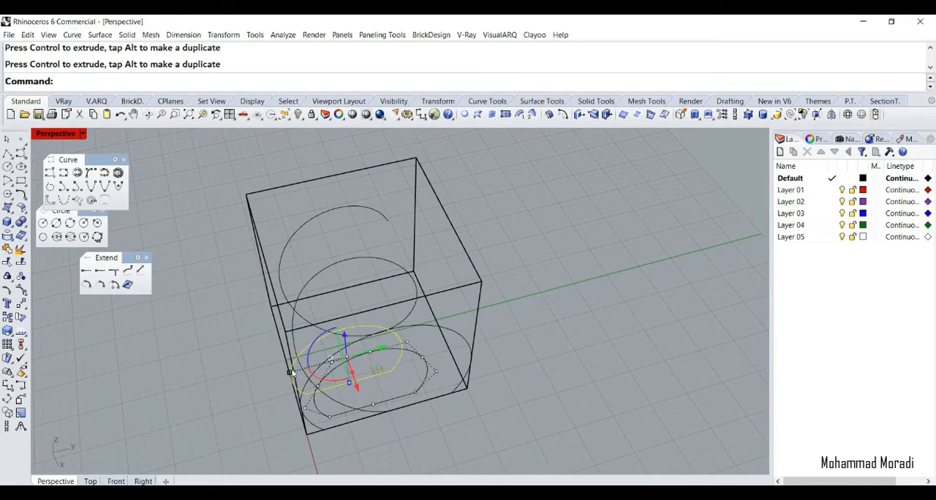
pyautogui.keyDown('shift'); pyautogui.moveTo(289, 372); pyautogui.dragTo(326, 383); pyautogui.keyUp('shift')
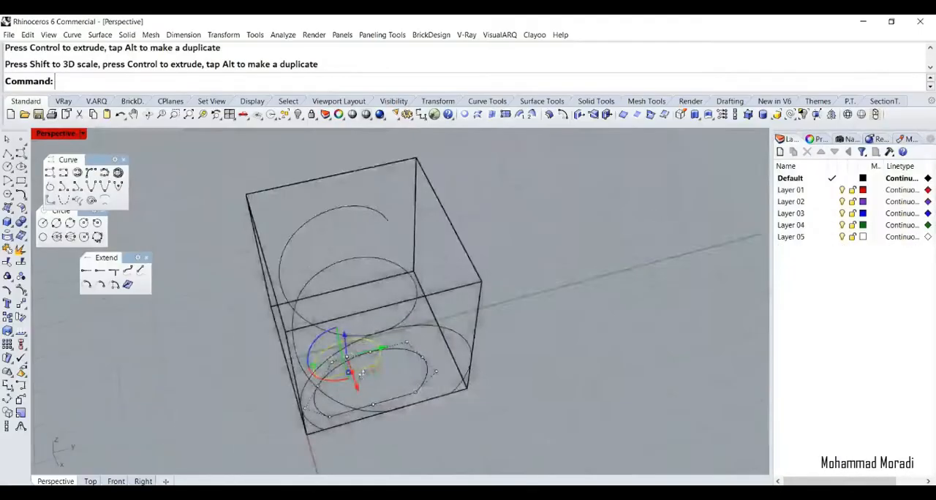
# Lower the innermost profile curve toward the box's floor
pyautogui.moveTo(439, 329); pyautogui.dragTo(366, 329, button='right')
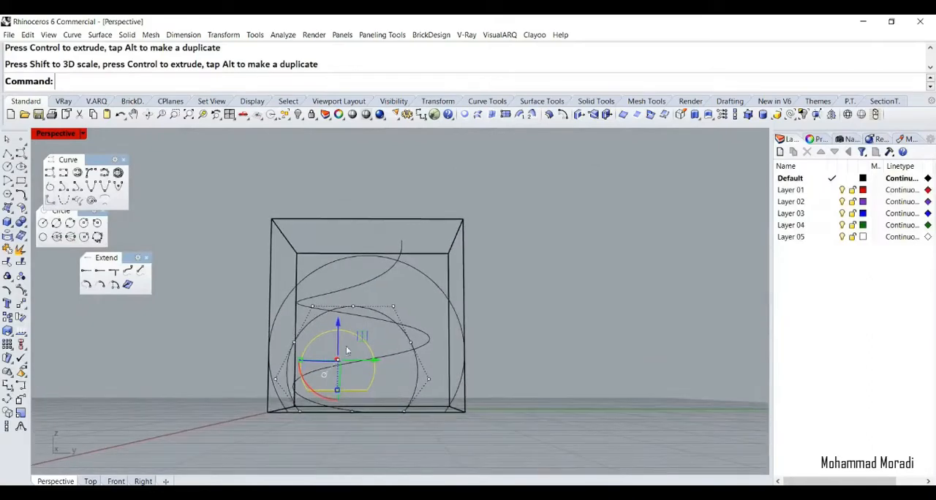
pyautogui.scroll(7, 338, 393)
pyautogui.moveTo(339, 389); pyautogui.dragTo(340, 366, button='right')
pyautogui.moveTo(341, 302); pyautogui.dragTo(341, 330)
# Raise the middle and innermost profile curves slightly above their current heights near the box's floor
pyautogui.moveTo(340, 330); pyautogui.dragTo(488, 278, button='right')
pyautogui.click(482, 258)
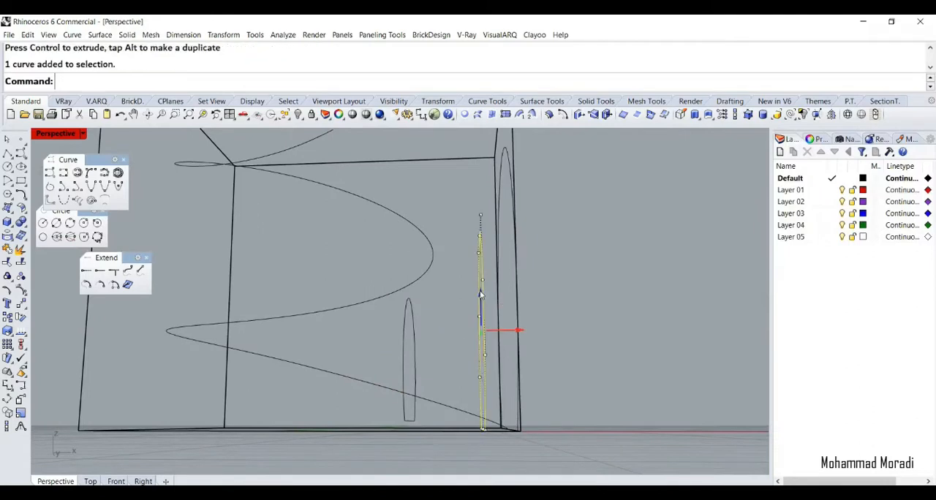
pyautogui.moveTo(481, 294); pyautogui.dragTo(481, 290)
pyautogui.click(407, 326)
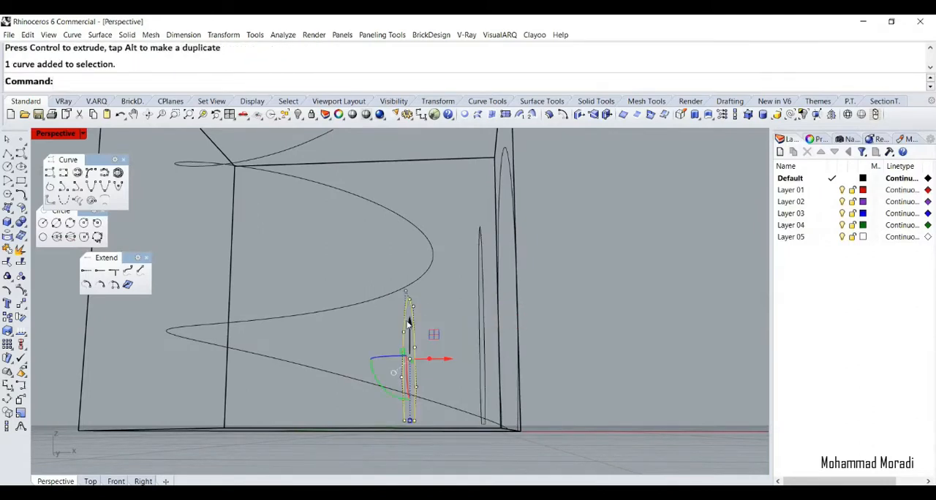
pyautogui.moveTo(408, 324); pyautogui.dragTo(408, 320)
pyautogui.click(435, 316)
pyautogui.moveTo(436, 316); pyautogui.dragTo(470, 322, button='right')
pyautogui.click(440, 320)
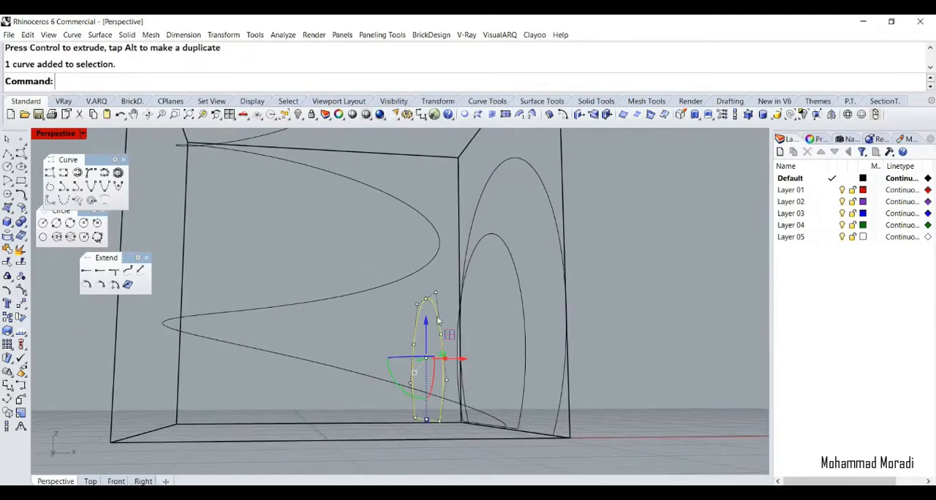
pyautogui.moveTo(427, 322); pyautogui.dragTo(427, 318)
pyautogui.click(480, 303)
# Shift the middle profile curve slightly within the box
pyautogui.moveTo(481, 307); pyautogui.dragTo(421, 359, button='right')
pyautogui.click(357, 375)
pyautogui.moveTo(344, 385); pyautogui.dragTo(379, 425)
pyautogui.click(489, 423)
pyautogui.click(475, 425)
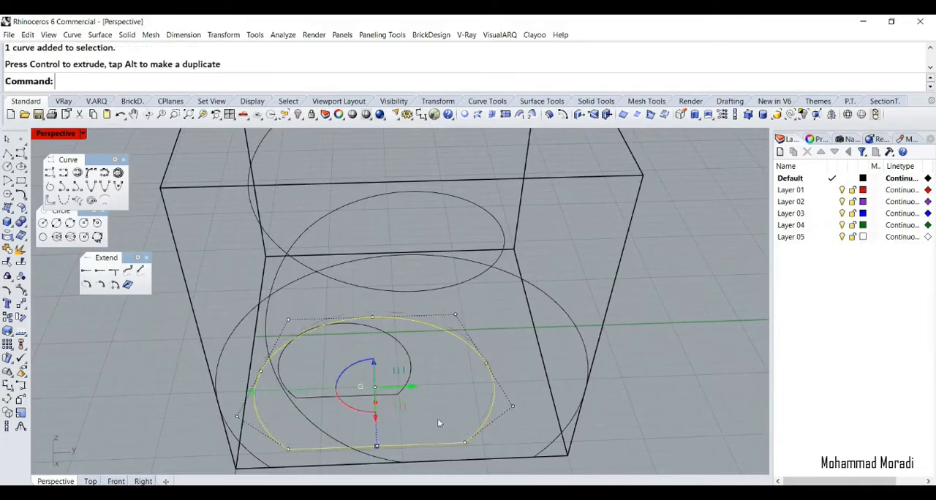
pyautogui.click(437, 419)
pyautogui.scroll(-7, 400, 425)
pyautogui.moveTo(400, 425); pyautogui.dragTo(390, 329, button='right')
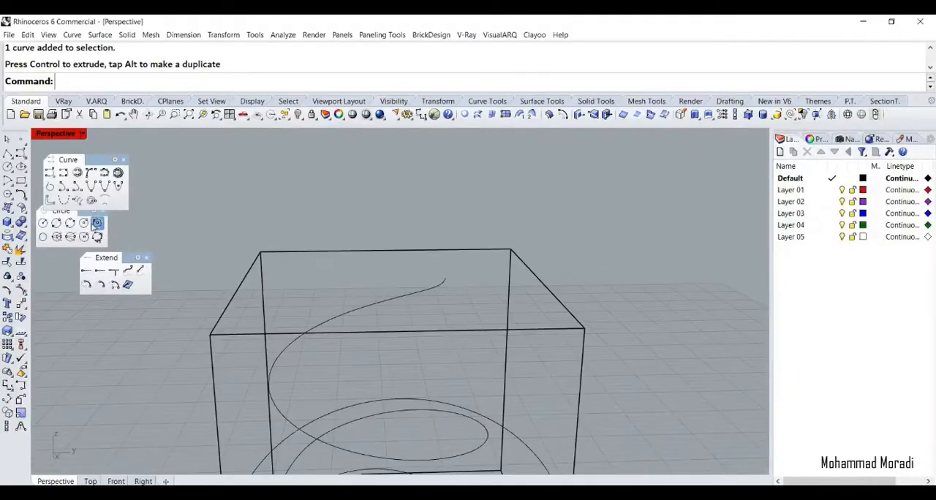
pyautogui.click(69, 236)
pyautogui.click(240, 285)
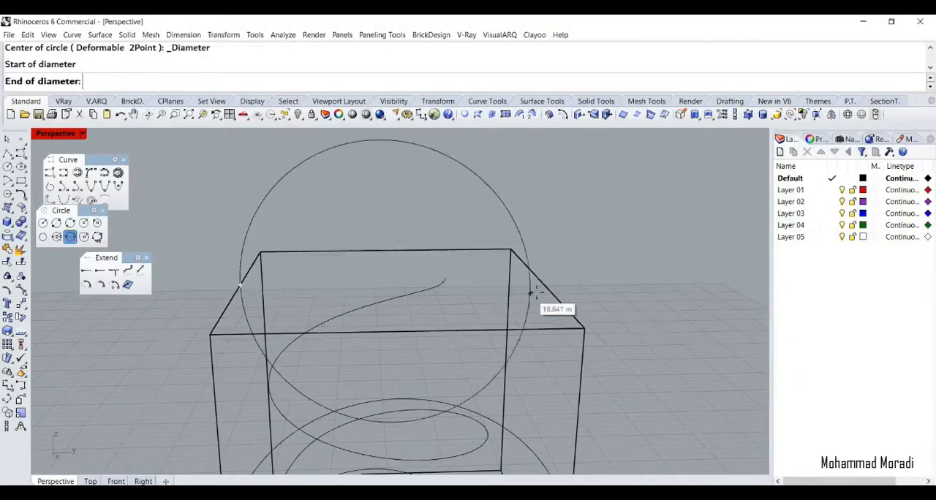
pyautogui.moveTo(547, 274); pyautogui.dragTo(453, 256, button='right')
pyautogui.press('Escape')
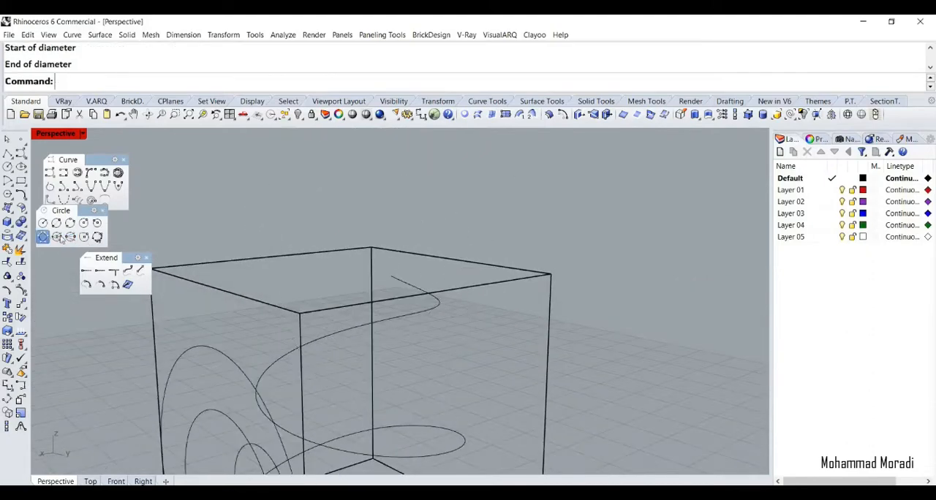
# Draw a circle by diameter between the midpoints of two opposite top-face edges and scale it down slightly
pyautogui.click(275, 256)
pyautogui.click(445, 293)
pyautogui.click(483, 277)
pyautogui.moveTo(278, 260); pyautogui.dragTo(284, 269)
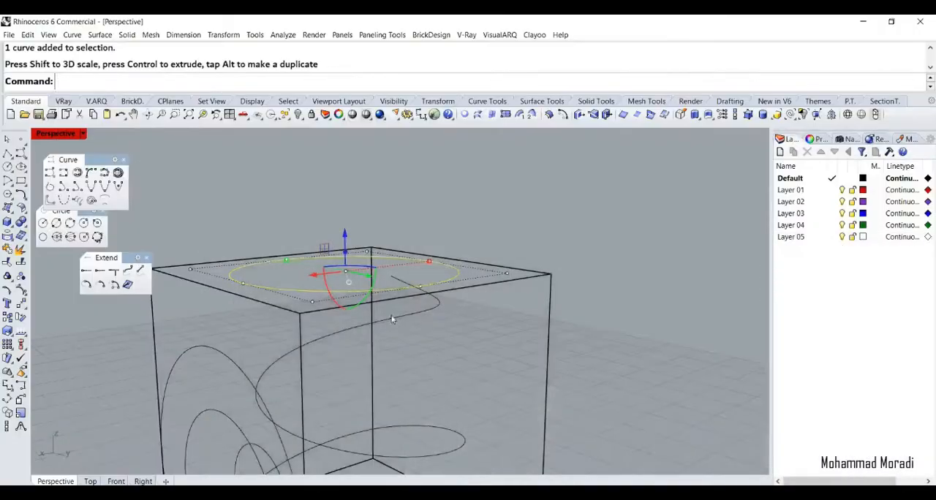
# Make a uniformly scaled-down copy of the top-face circle and reduce the copy further to suit the inner opening
pyautogui.moveTo(393, 320); pyautogui.dragTo(531, 310, button='right')
pyautogui.click(616, 258)
pyautogui.click(531, 308)
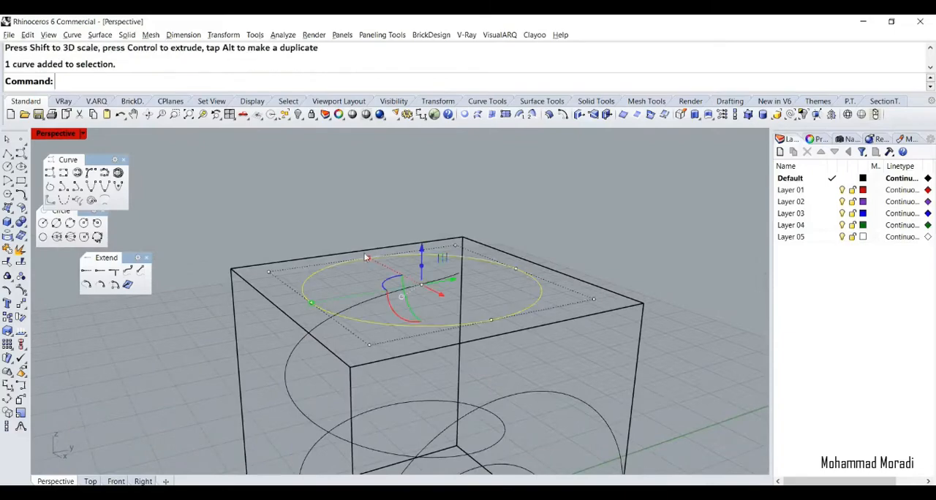
pyautogui.moveTo(365, 257); pyautogui.dragTo(378, 259)
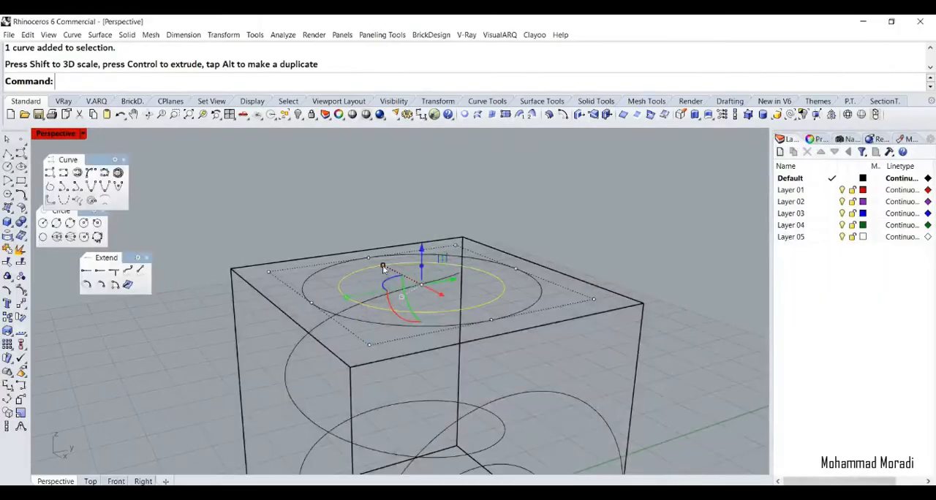
pyautogui.moveTo(384, 266); pyautogui.dragTo(391, 269)
# Shift the small circle across the top face toward the spiral's upper end and lower it slightly into the box
pyautogui.moveTo(413, 289); pyautogui.dragTo(381, 365, button='right')
pyautogui.moveTo(398, 377); pyautogui.dragTo(403, 350)
pyautogui.press('Escape')
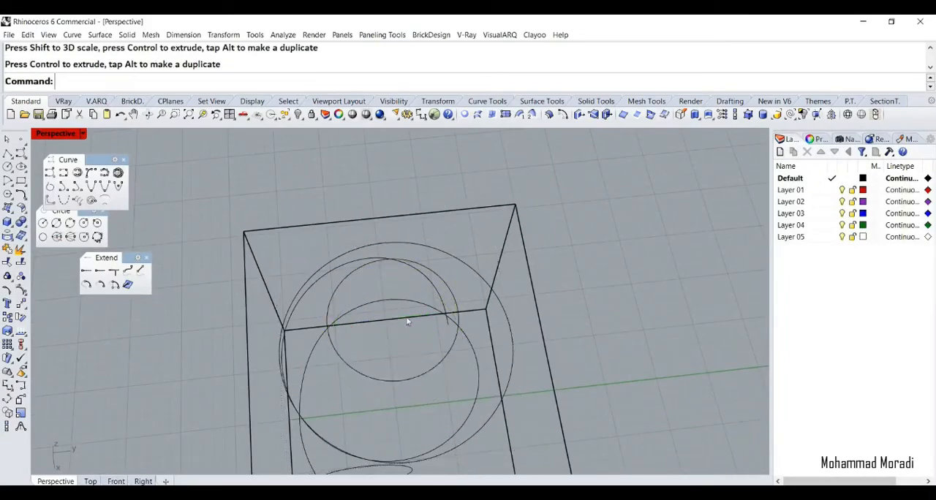
pyautogui.moveTo(407, 319); pyautogui.dragTo(437, 249, button='right')
pyautogui.click(437, 264)
pyautogui.moveTo(440, 296); pyautogui.dragTo(412, 246, button='right')
pyautogui.moveTo(392, 237); pyautogui.dragTo(392, 250)
pyautogui.press('Escape')
pyautogui.scroll(-5, 417, 261)
pyautogui.moveTo(419, 294); pyautogui.dragTo(401, 272, button='right')
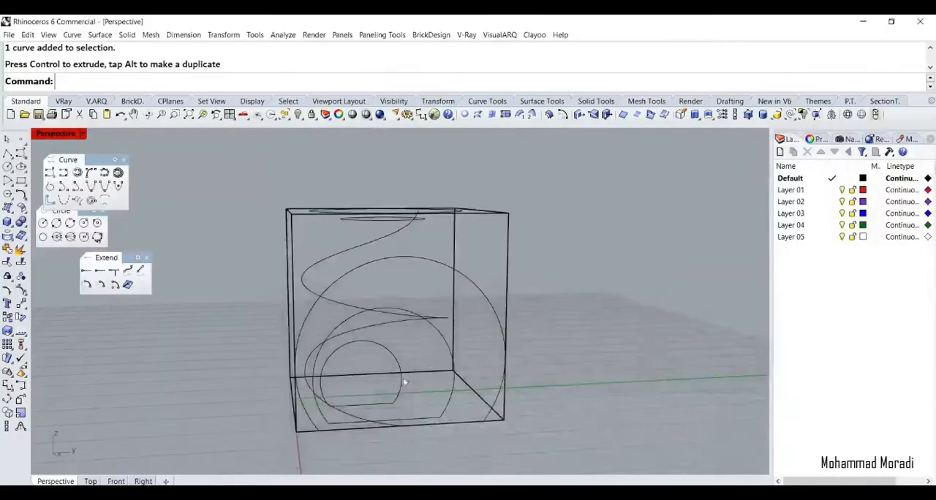
# Try a circle around the spiral curve at its lower bend, with a radius of about 1.97 m
pyautogui.moveTo(402, 382); pyautogui.dragTo(424, 377, button='right')
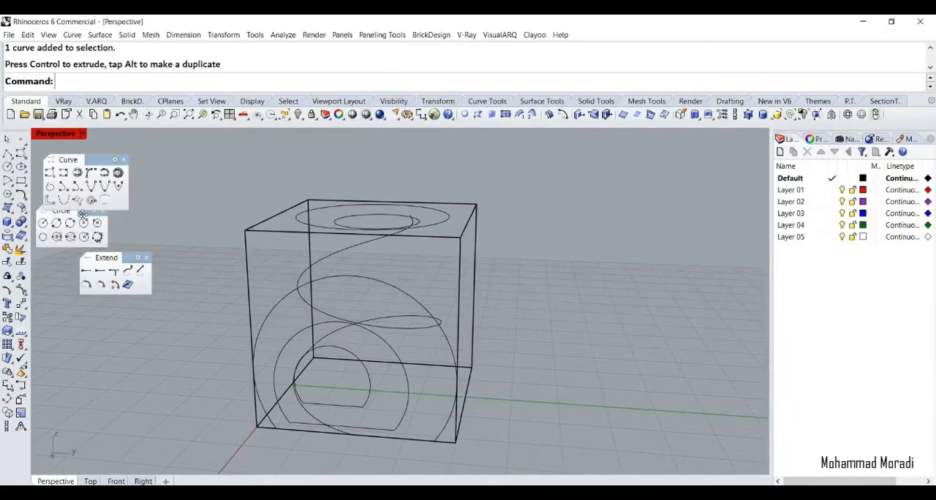
pyautogui.moveTo(83, 214); pyautogui.dragTo(82, 219)
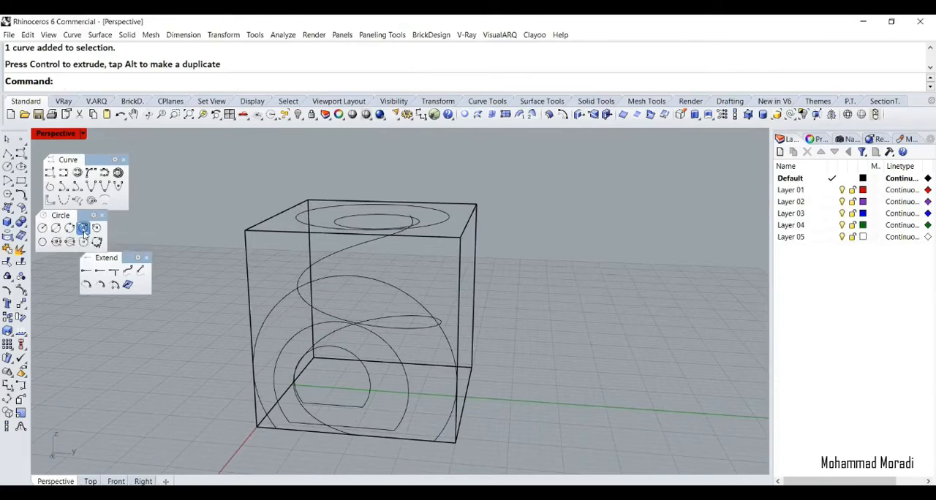
pyautogui.click(84, 231)
pyautogui.scroll(5, 359, 397)
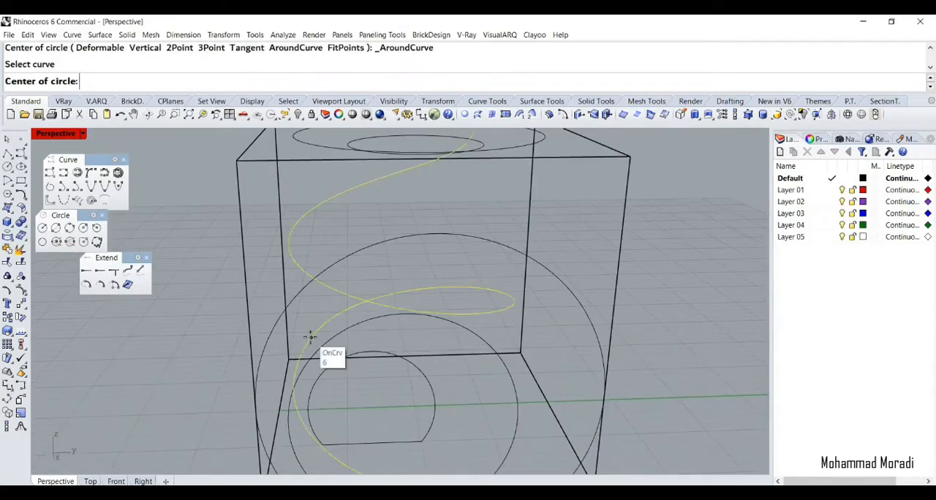
pyautogui.moveTo(313, 340); pyautogui.dragTo(357, 324, button='right')
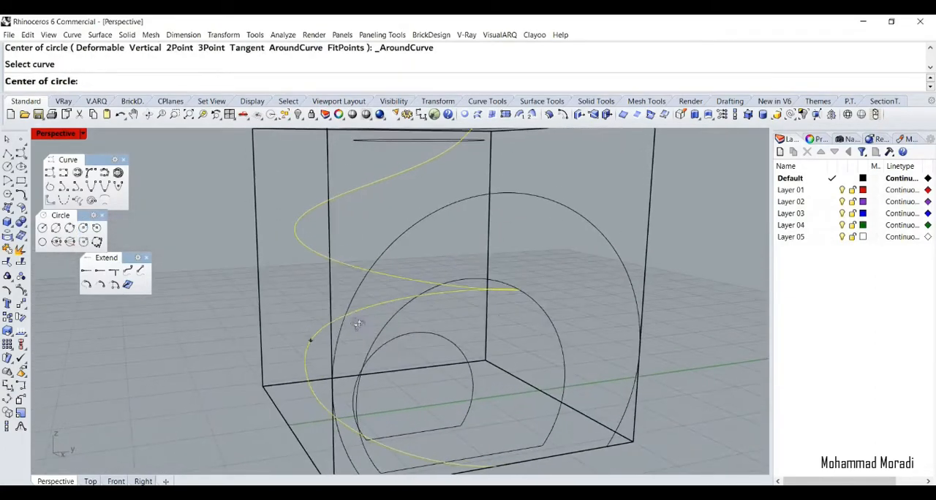
pyautogui.click(306, 373)
pyautogui.moveTo(307, 374); pyautogui.dragTo(267, 360, button='right')
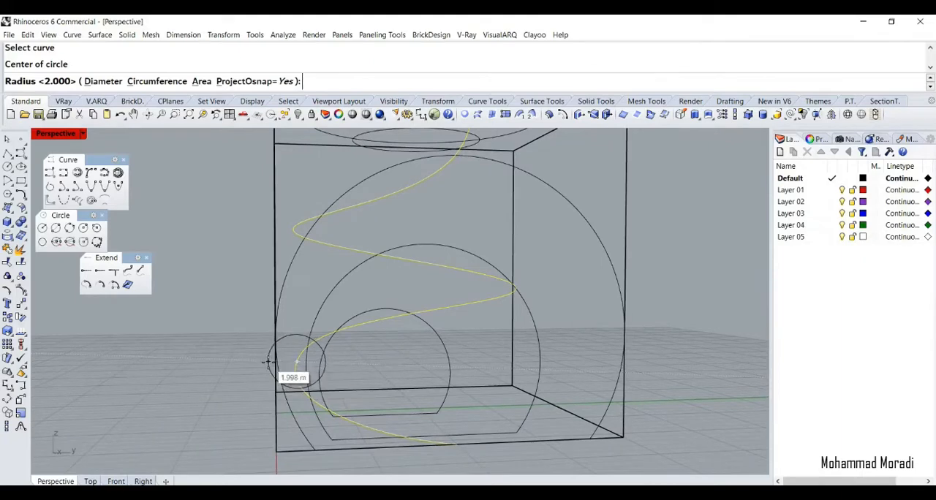
pyautogui.click(269, 366)
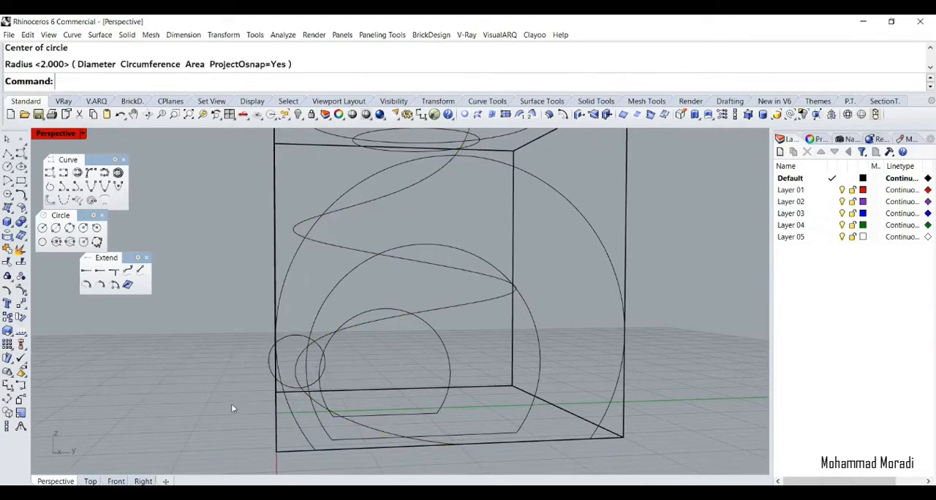
pyautogui.scroll(-4, 232, 408)
pyautogui.hotkey('ctrl', 'z')
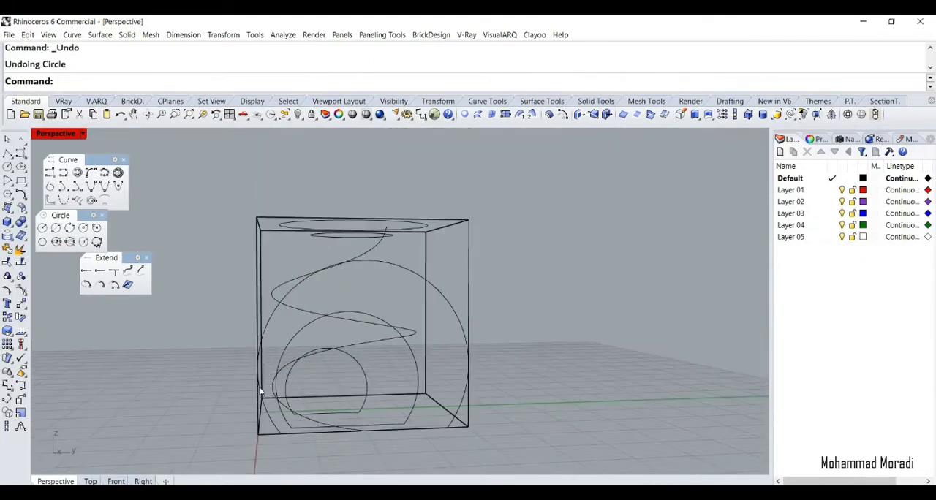
# Draw a circle around the spiral curve at its lower bend with a radius of 2 m
pyautogui.scroll(3, 261, 391)
pyautogui.press('Return')
pyautogui.click(291, 371)
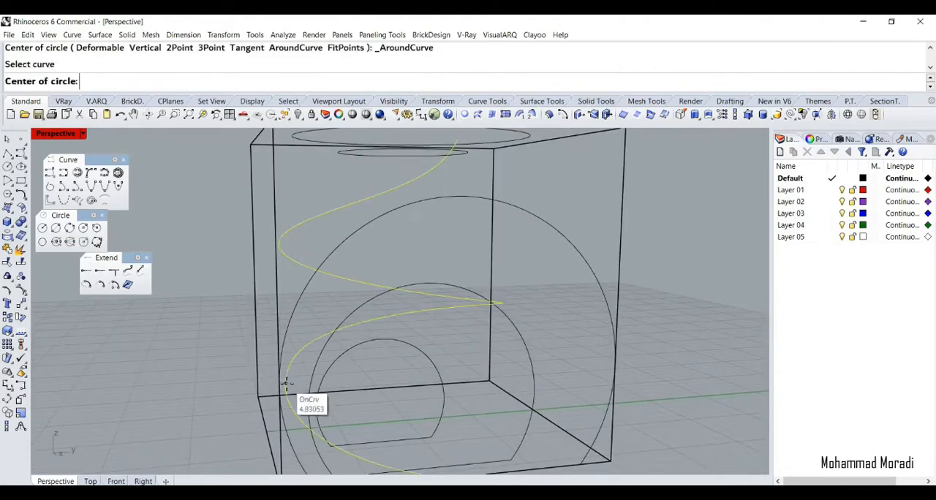
pyautogui.click(286, 382)
pyautogui.write('2')
pyautogui.press('Return')
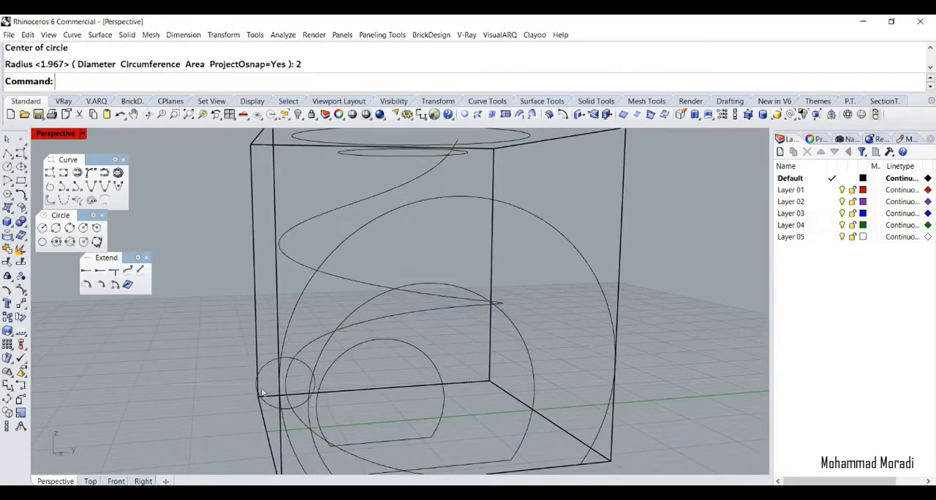
# Add another circle of radius 2 m around the spiral curve at the opposite, mid-height bend
pyautogui.moveTo(269, 383)
pyautogui.mouseDown(button='right')
pyautogui.moveTo(237, 379)
pyautogui.moveTo(280, 388)
pyautogui.mouseUp(button='right')
pyautogui.click(487, 311)
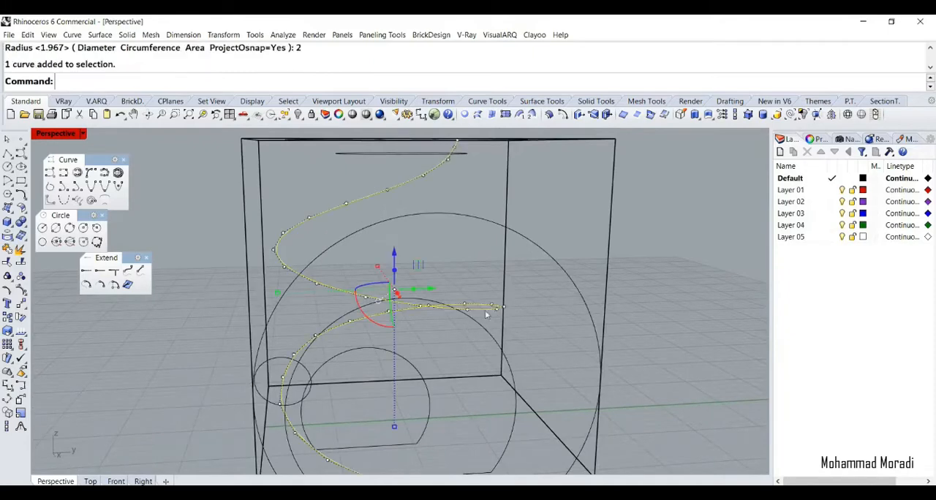
pyautogui.press('Return')
pyautogui.moveTo(497, 312); pyautogui.dragTo(489, 327, button='right')
pyautogui.click(504, 320)
pyautogui.write('2')
pyautogui.press('Return')
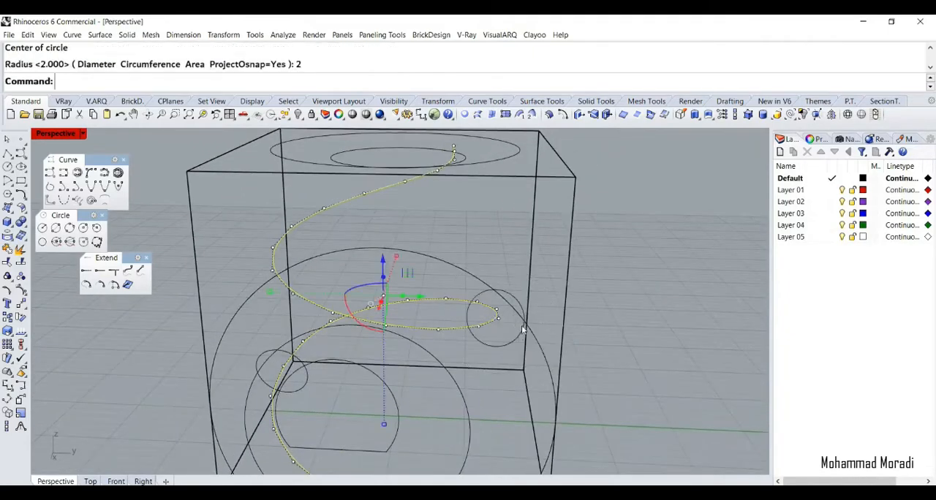
# Draw a third circle of radius 2 m around the spiral curve at its upper bend
pyautogui.scroll(-8, 478, 368)
pyautogui.scroll(5, 388, 287)
pyautogui.press('Return')
pyautogui.click(363, 319)
pyautogui.write('2')
pyautogui.press('Return')
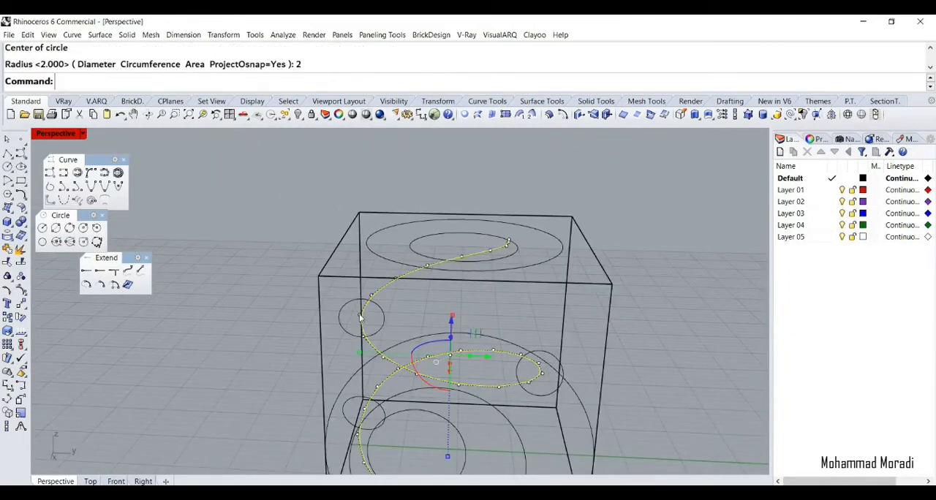
# Switch the viewport to Ghosted display and hide the box, leaving only the spiral and its profile curves
pyautogui.moveTo(363, 318); pyautogui.dragTo(394, 300, button='right')
pyautogui.click(390, 407)
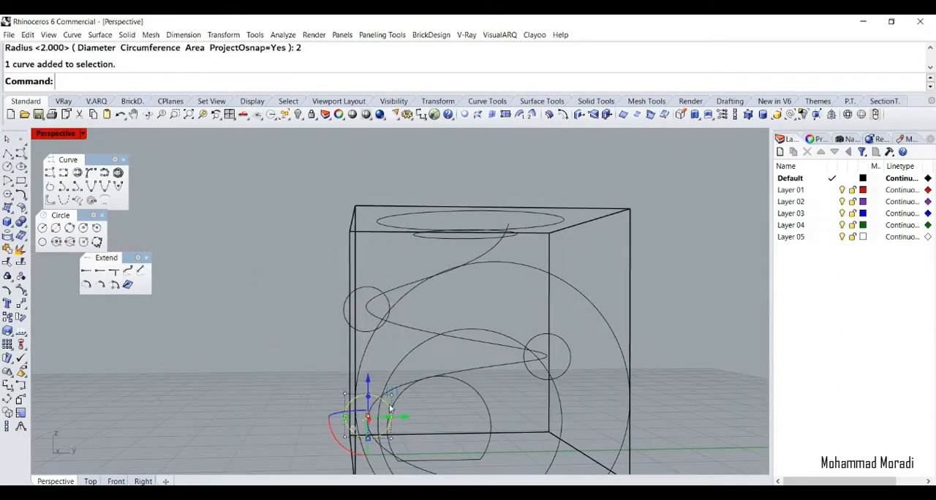
pyautogui.click(371, 349)
pyautogui.scroll(-8, 302, 296)
pyautogui.moveTo(302, 296); pyautogui.dragTo(345, 362, button='right')
pyautogui.scroll(6, 345, 366)
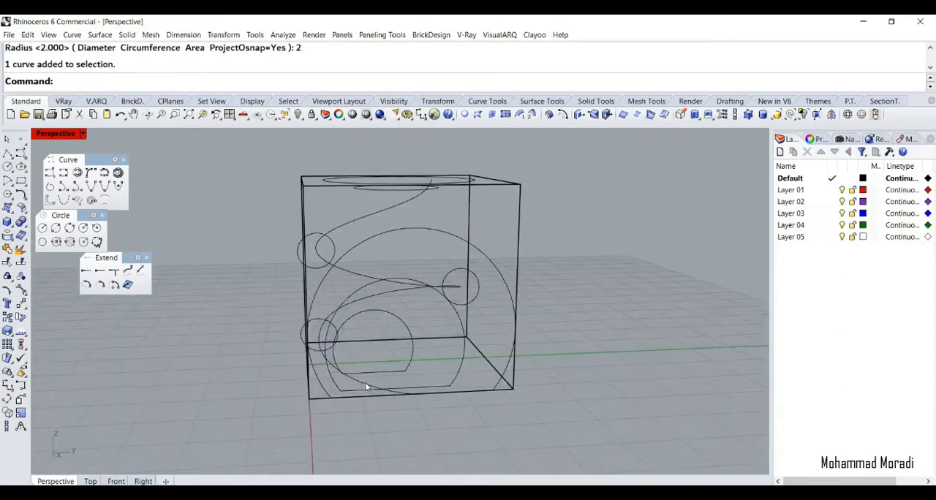
pyautogui.click(364, 382)
pyautogui.moveTo(346, 189); pyautogui.dragTo(452, 265, button='right')
pyautogui.hotkey('ctrl', 'alt', 'g')
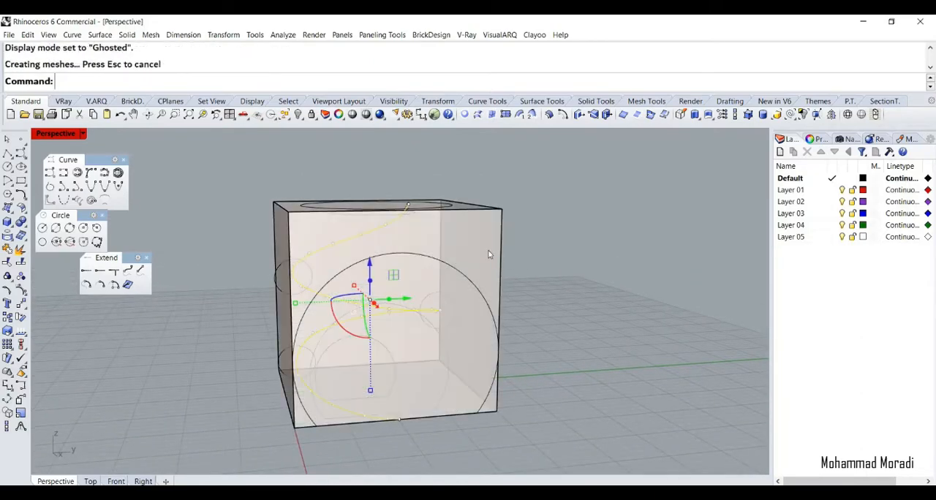
pyautogui.click(422, 222)
pyautogui.click(299, 115)
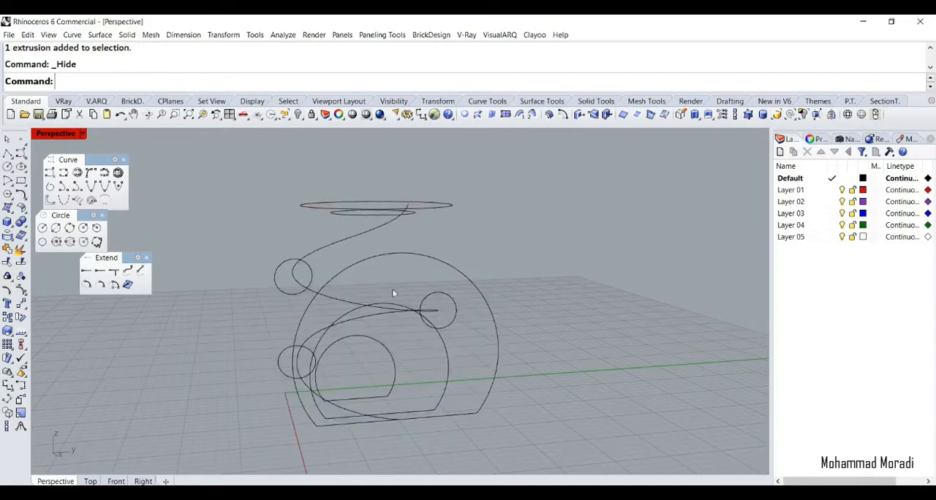
pyautogui.moveTo(307, 343); pyautogui.dragTo(338, 379, button='right')
pyautogui.click(372, 419)
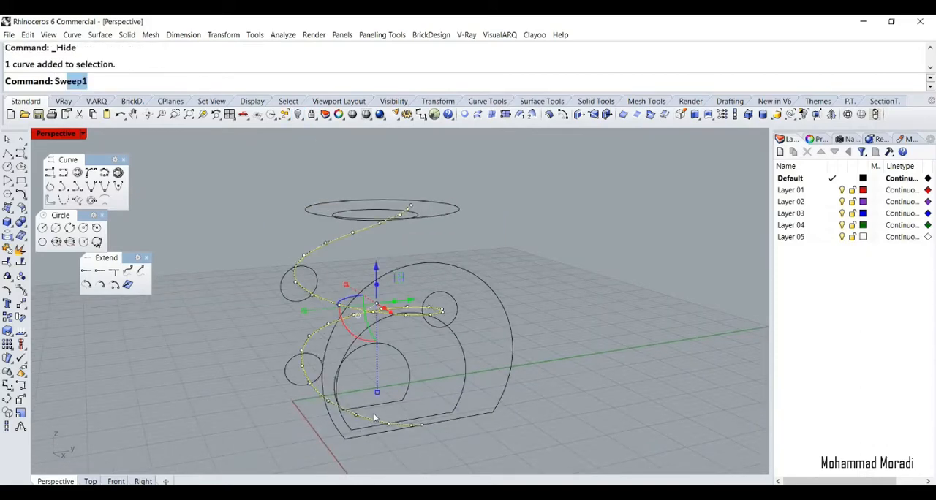
pyautogui.press('Return')
pyautogui.press('Escape')
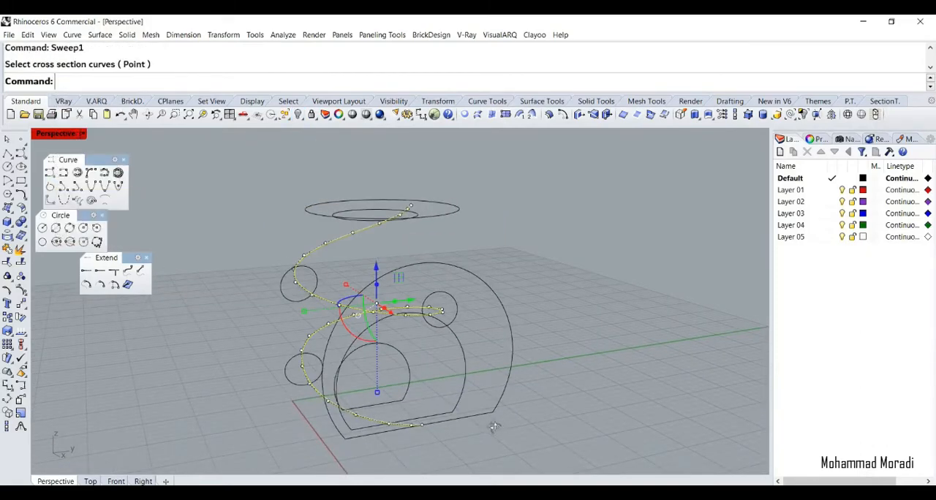
# Round the lower corners of the three front opening profiles with FilletCorners at a radius of 3 m
pyautogui.scroll(6, 497, 424)
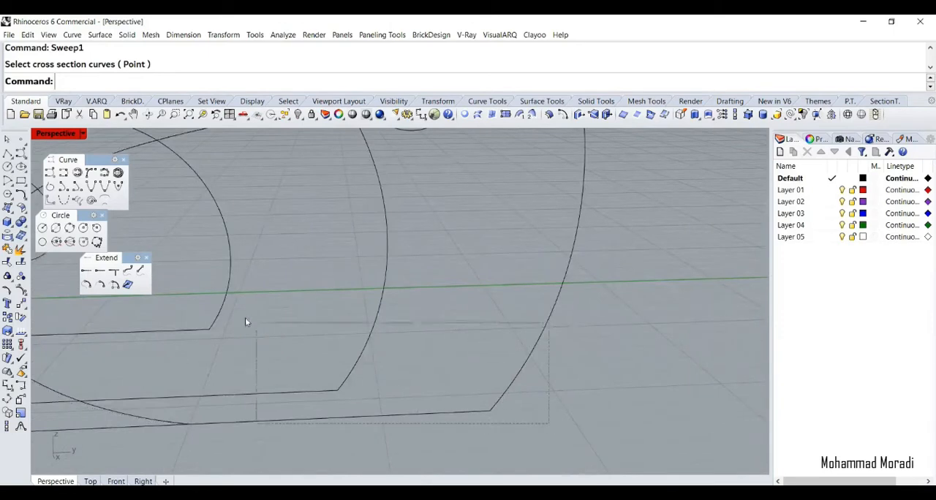
pyautogui.moveTo(246, 322); pyautogui.dragTo(243, 319)
pyautogui.write('fil')
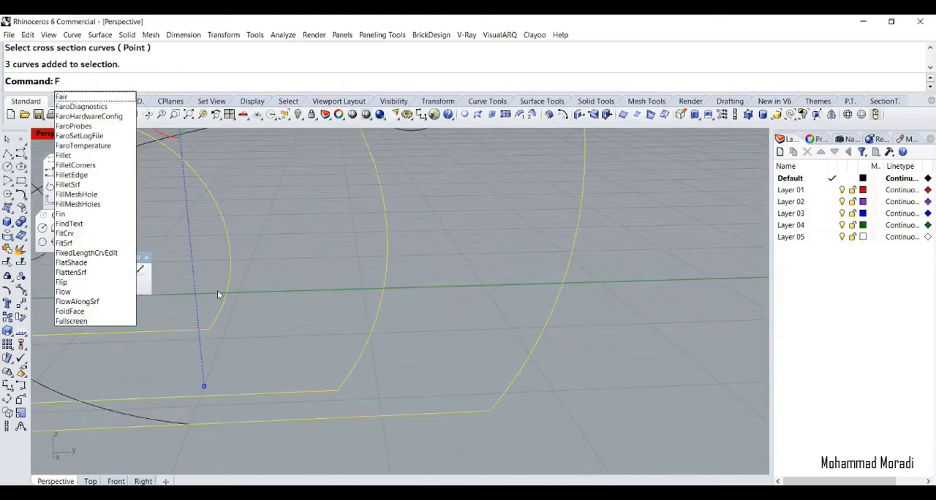
pyautogui.click(81, 106)
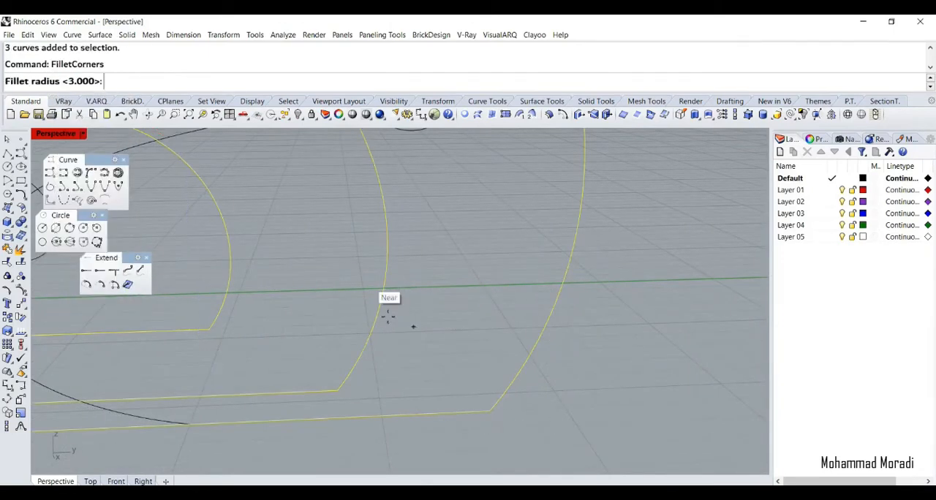
pyautogui.press('Return')
pyautogui.scroll(-5, 486, 376)
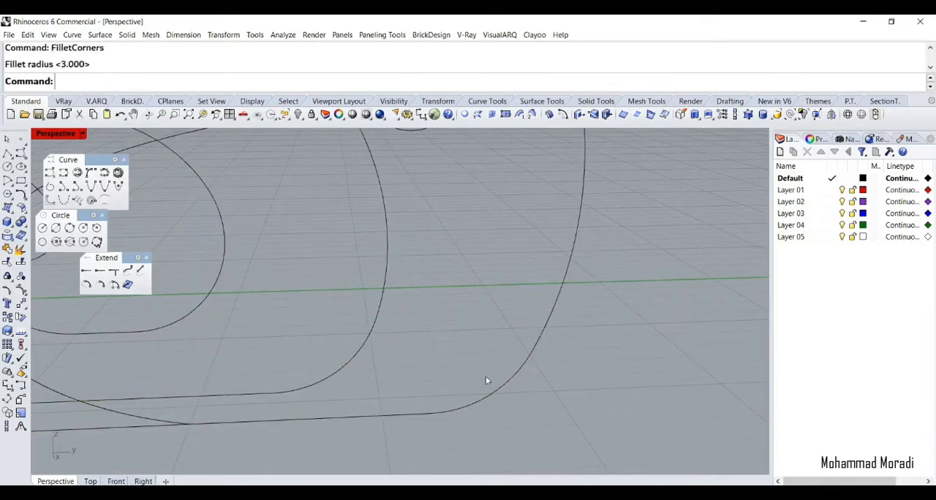
pyautogui.scroll(3, 452, 358)
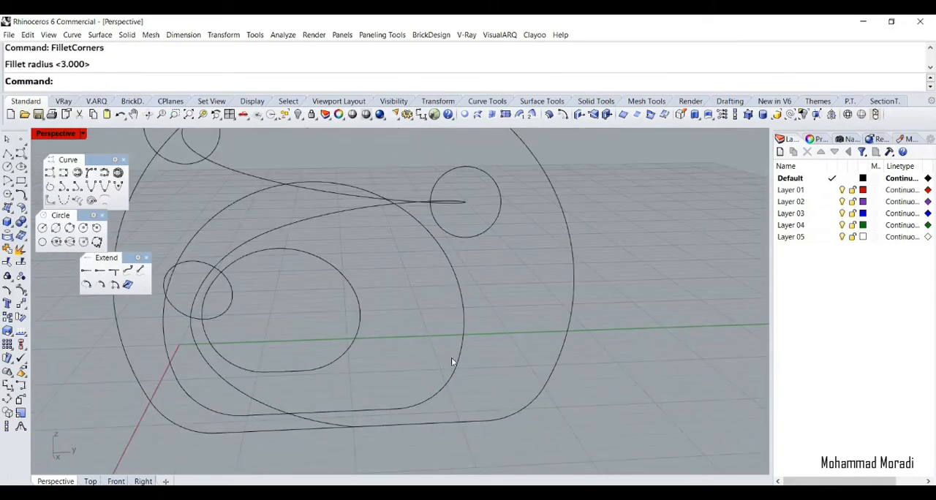
# Examine how the lower part of the spiral curve sits against the three rounded opening profiles
pyautogui.click(260, 402)
pyautogui.moveTo(261, 401); pyautogui.dragTo(264, 338, button='right')
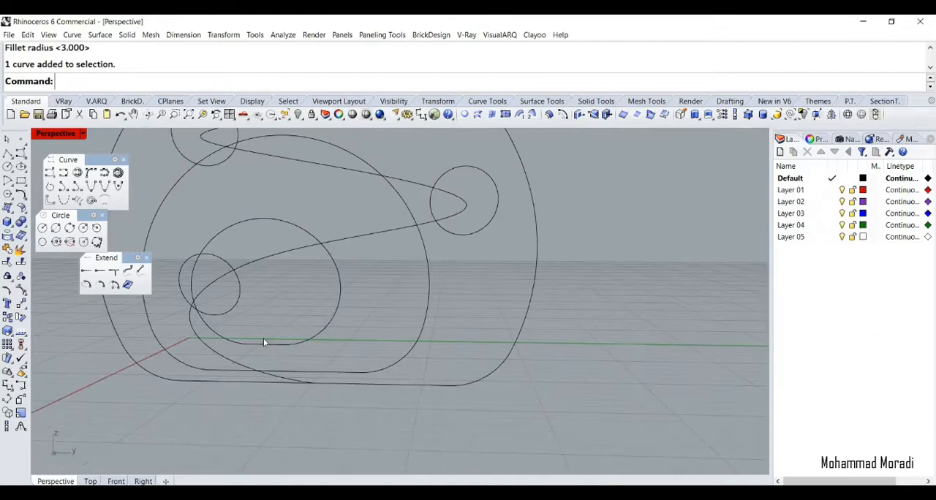
pyautogui.scroll(-6, 306, 372)
pyautogui.moveTo(310, 372); pyautogui.dragTo(318, 394, button='right')
pyautogui.click(296, 367)
pyautogui.moveTo(321, 342); pyautogui.dragTo(312, 343)
pyautogui.press('Escape')
pyautogui.moveTo(322, 347); pyautogui.dragTo(331, 326, button='right')
pyautogui.scroll(6, 280, 327)
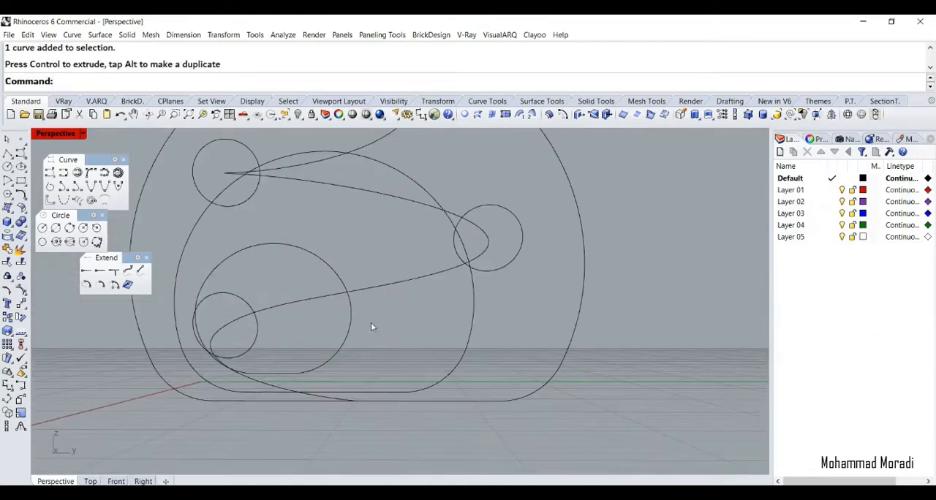
pyautogui.click(350, 314)
pyautogui.moveTo(277, 269); pyautogui.dragTo(278, 276)
# Try a one-rail sweep along the spiral, using the opening profiles, the bend circles and the top circles as cross-sections
pyautogui.click(350, 237)
pyautogui.moveTo(351, 237); pyautogui.dragTo(246, 332, button='right')
pyautogui.click(232, 324)
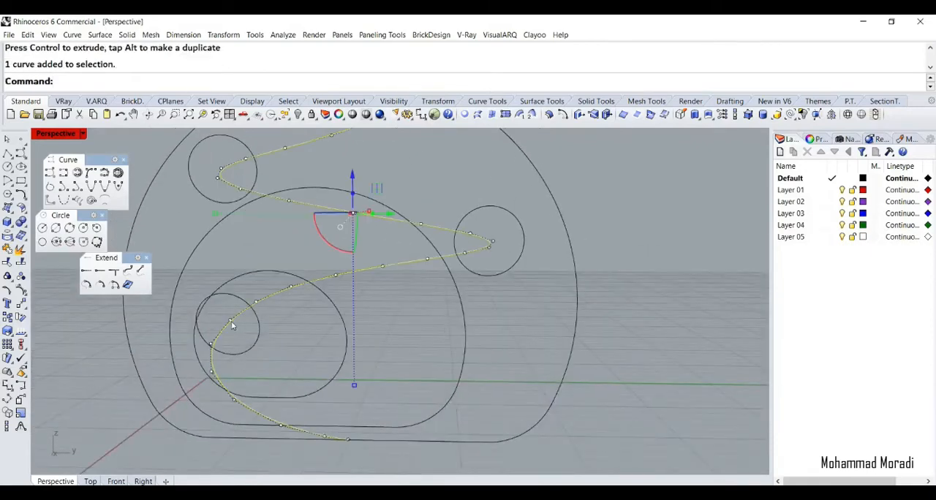
pyautogui.press('Return')
pyautogui.click(435, 442)
pyautogui.click(422, 426)
pyautogui.click(337, 379)
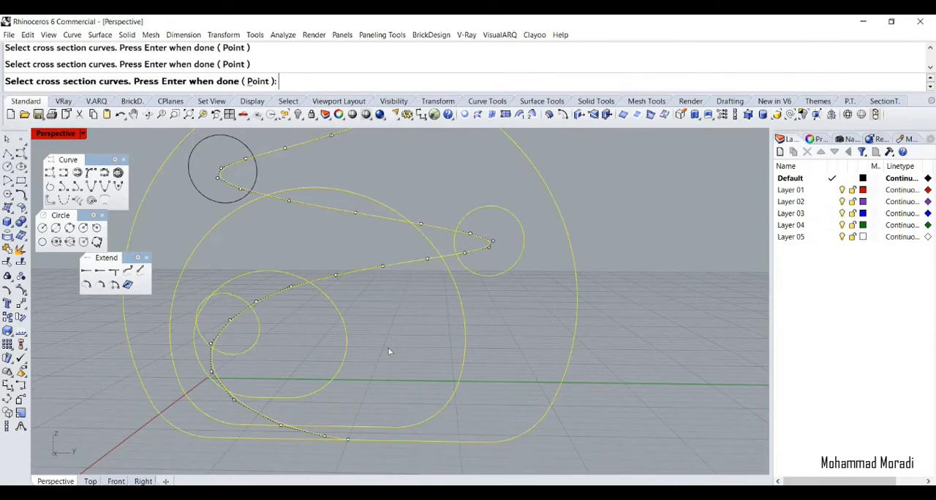
pyautogui.scroll(-3, 389, 352)
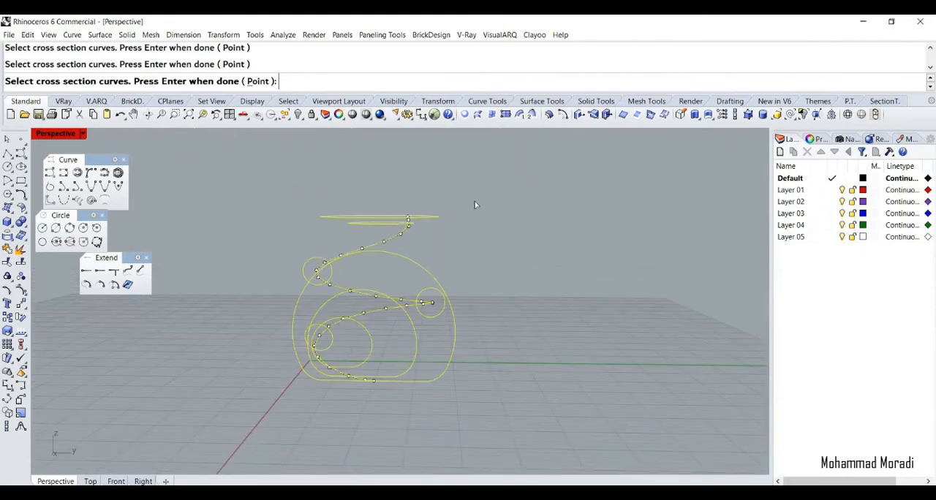
pyautogui.press('Return')
# Try moving the sweep's seam points on the rounded opening profiles to line them up along one side
pyautogui.moveTo(327, 395); pyautogui.dragTo(328, 400, button='right')
pyautogui.scroll(5, 318, 400)
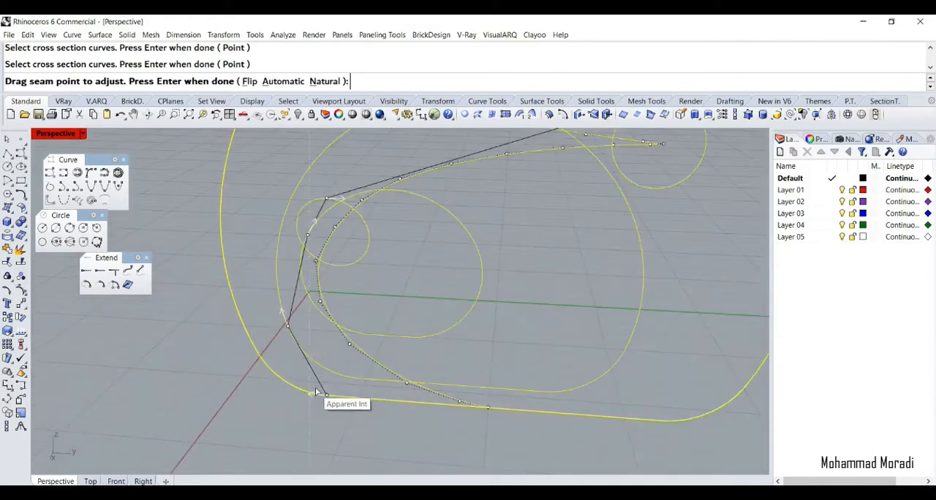
pyautogui.moveTo(329, 403); pyautogui.dragTo(289, 388, button='right')
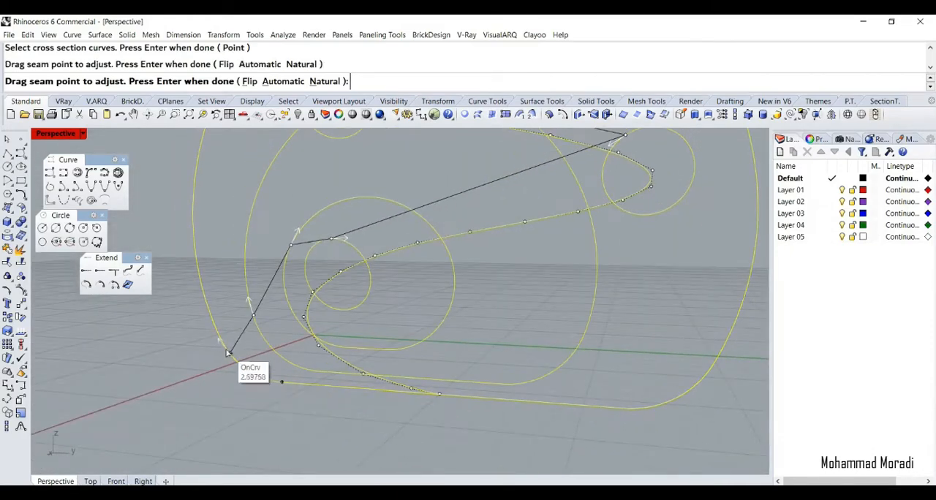
pyautogui.moveTo(221, 341); pyautogui.dragTo(345, 266, button='right')
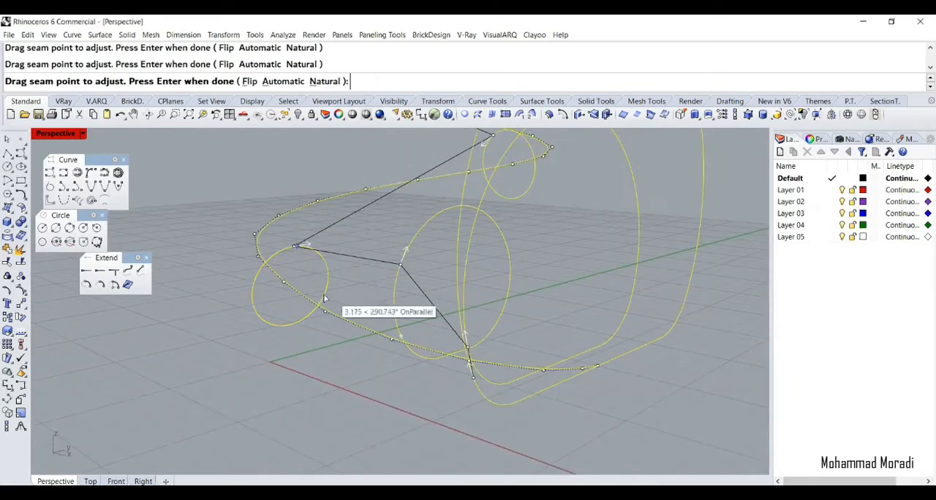
pyautogui.press('Return')
pyautogui.press('Escape')
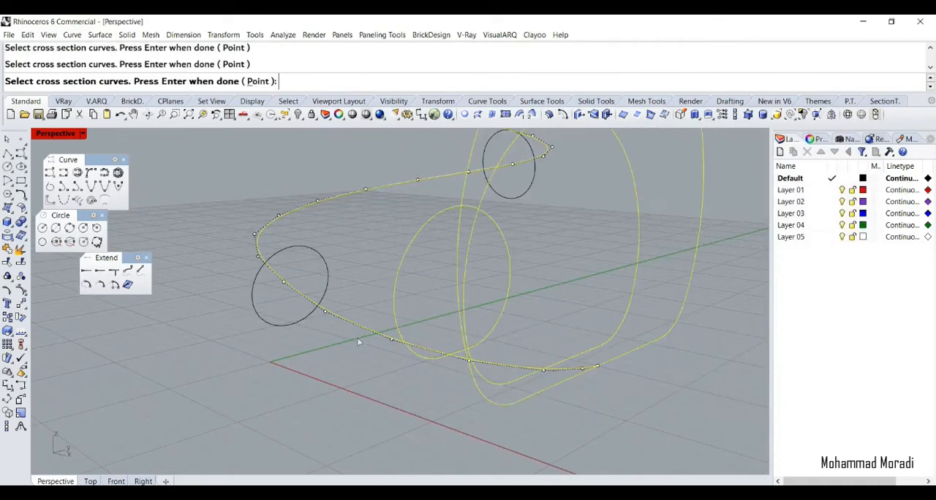
# Try the sweep through all cross-sections again, aligning the seam points of the opening profiles and the lower and mid-height bend circles
pyautogui.scroll(-8, 289, 332)
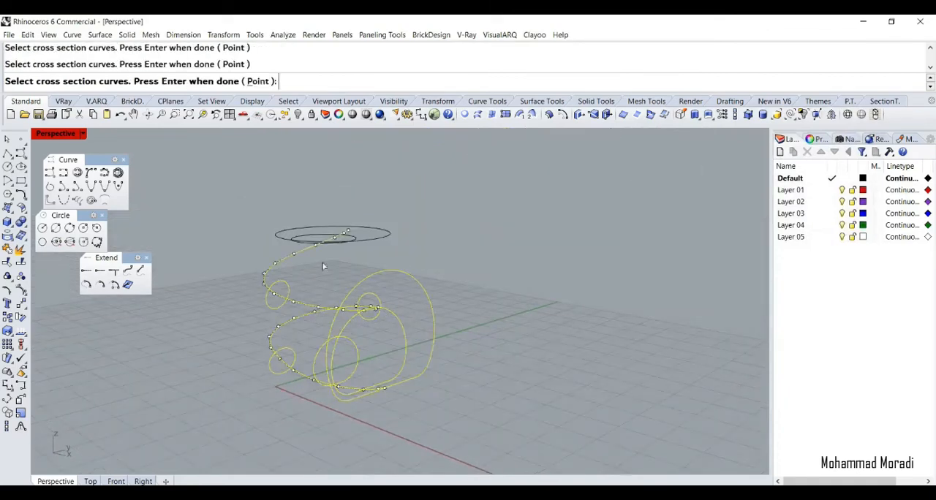
pyautogui.scroll(6, 329, 399)
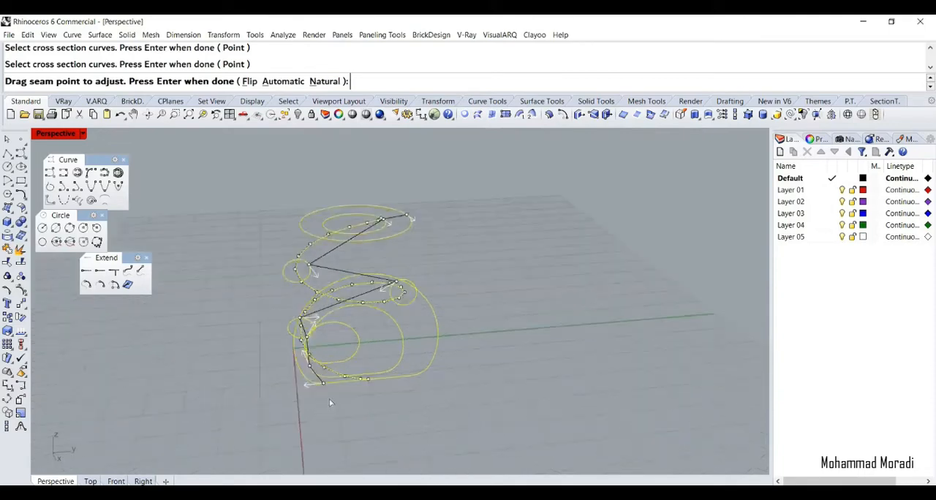
pyautogui.moveTo(294, 377); pyautogui.dragTo(377, 294, button='right')
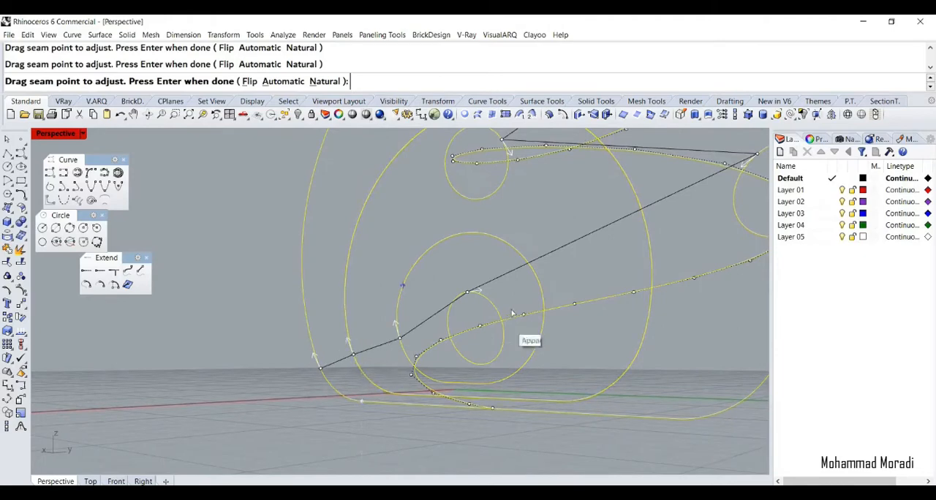
pyautogui.moveTo(447, 333); pyautogui.dragTo(266, 328, button='right')
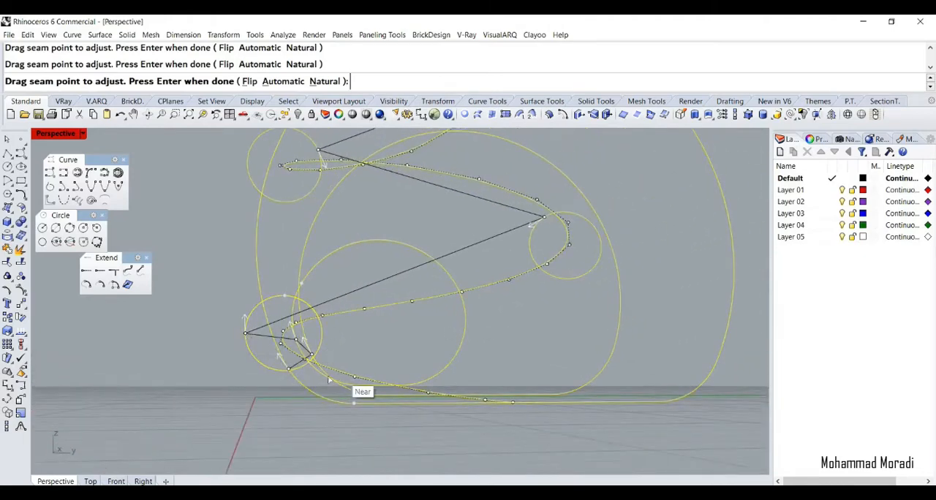
pyautogui.moveTo(329, 380); pyautogui.dragTo(540, 415, button='right')
pyautogui.moveTo(452, 401); pyautogui.dragTo(468, 366, button='right')
pyautogui.scroll(5, 380, 309)
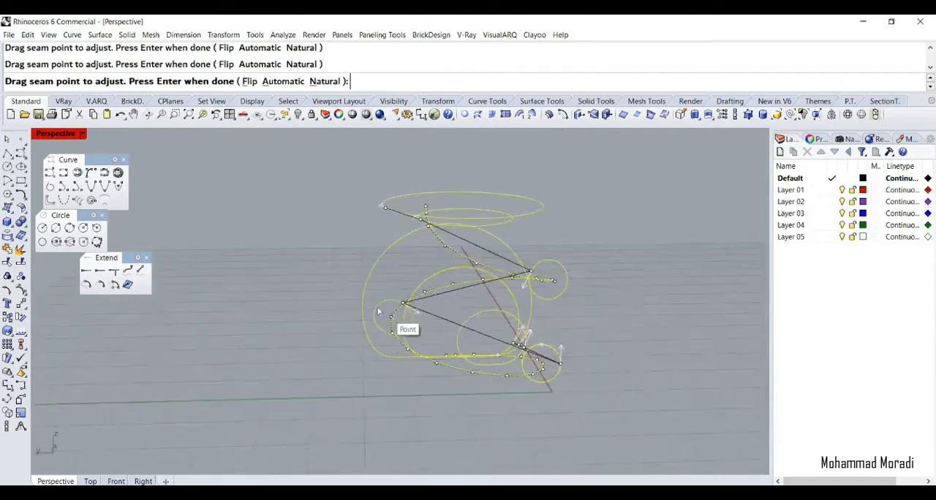
pyautogui.moveTo(390, 302); pyautogui.dragTo(352, 331)
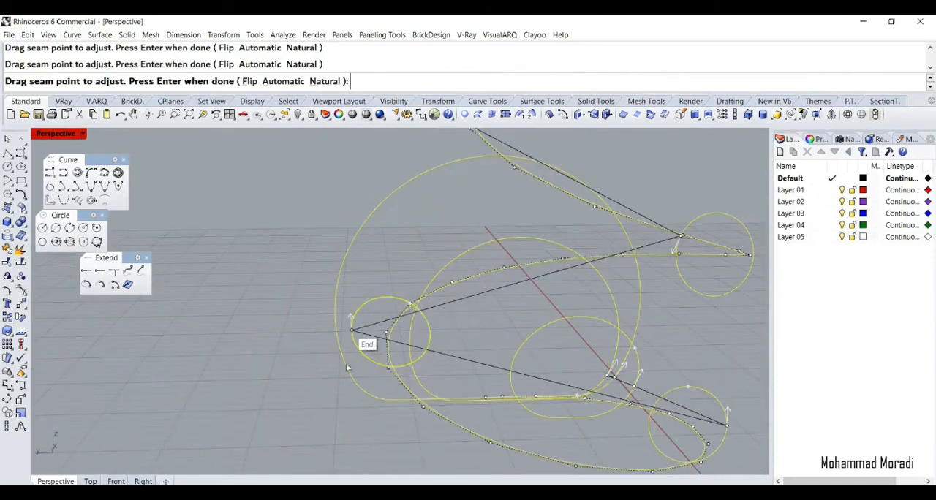
# Shift the upper bend circle's seam point to its outer side and try completing the sweep
pyautogui.scroll(-5, 347, 368)
pyautogui.moveTo(348, 368); pyautogui.dragTo(492, 387, button='right')
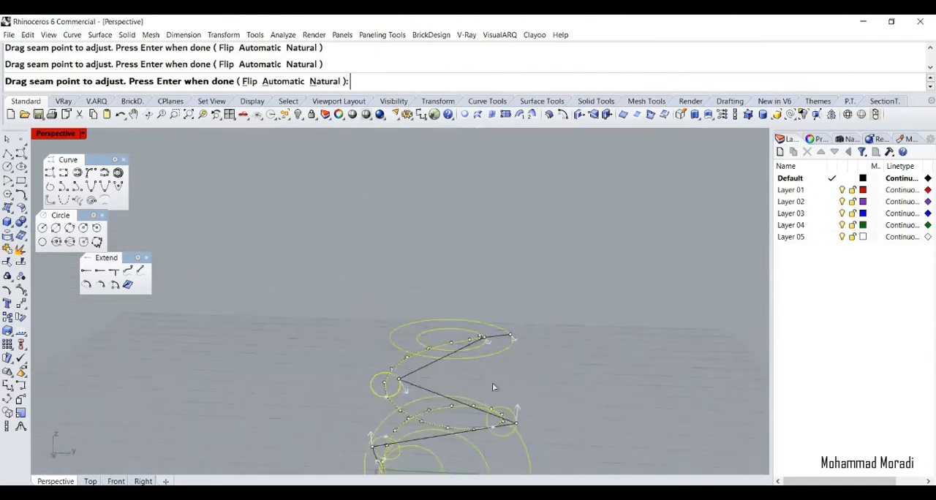
pyautogui.scroll(4, 437, 387)
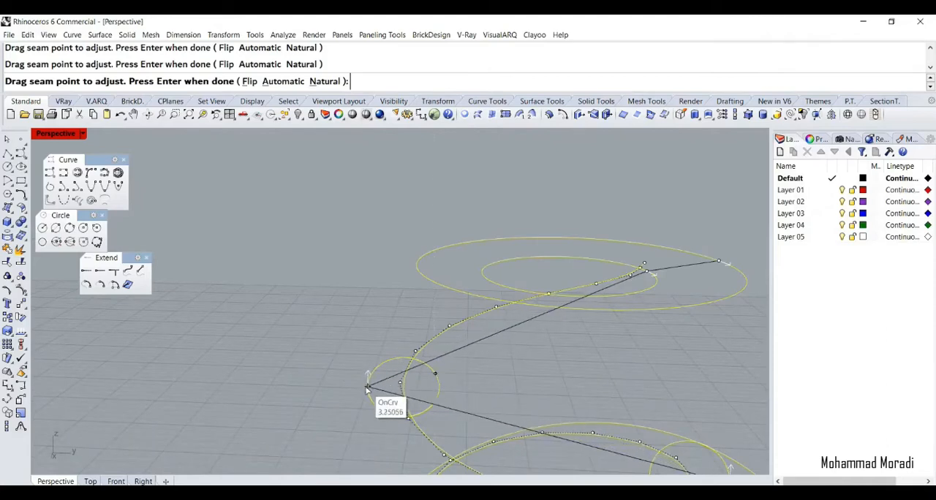
pyautogui.moveTo(440, 361); pyautogui.dragTo(433, 316, button='right')
pyautogui.press('Return')
pyautogui.press('Return')
# Undo the sweep made through all the profiles
pyautogui.scroll(-5, 398, 236)
pyautogui.scroll(7, 391, 355)
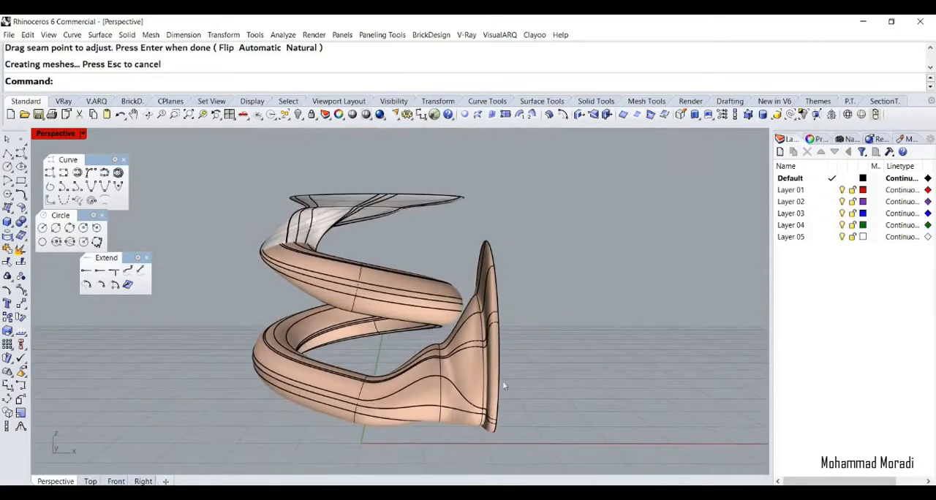
pyautogui.hotkey('ctrl', 'z')
# Sweep a tube along the spiral through only the three bend circles, aligning their seam points near the bottom
pyautogui.moveTo(553, 339); pyautogui.dragTo(402, 358, button='right')
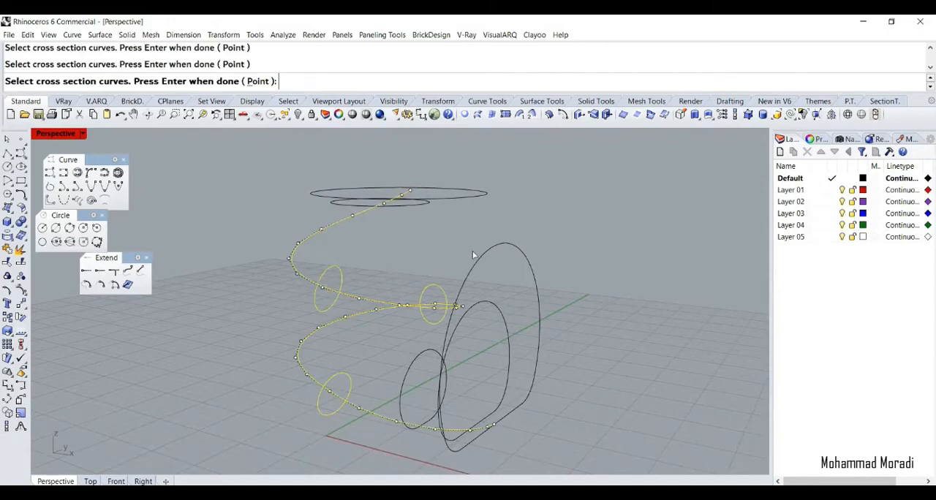
pyautogui.moveTo(386, 344); pyautogui.dragTo(595, 335, button='right')
pyautogui.moveTo(506, 289); pyautogui.dragTo(488, 305)
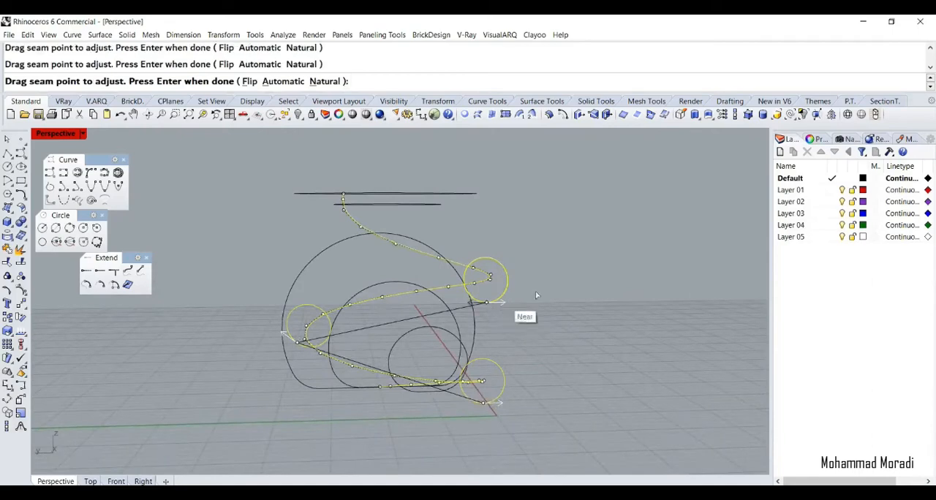
pyautogui.press('Return')
pyautogui.press('Return')
# Try lofting the tube's lower end circle through the three upright opening profiles, adjusting the end circle's seam point and using the Uniform style
pyautogui.moveTo(564, 270); pyautogui.dragTo(448, 428, button='right')
pyautogui.moveTo(489, 423); pyautogui.dragTo(420, 421)
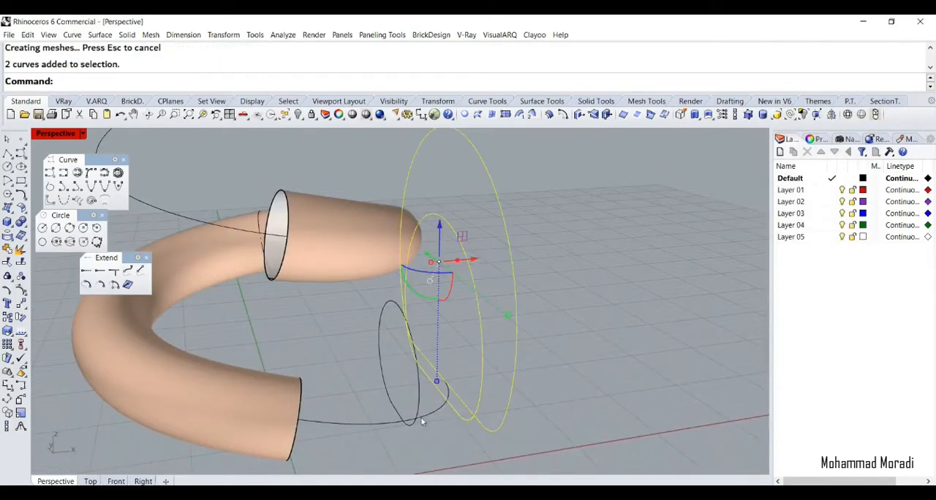
pyautogui.click(294, 411)
pyautogui.click(345, 431)
pyautogui.write('Loft')
pyautogui.press('Return')
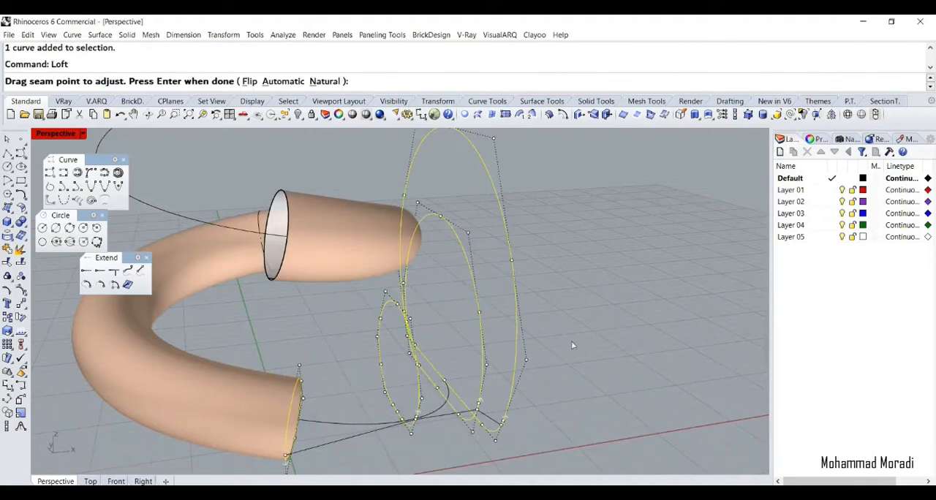
pyautogui.moveTo(571, 341); pyautogui.dragTo(363, 312, button='right')
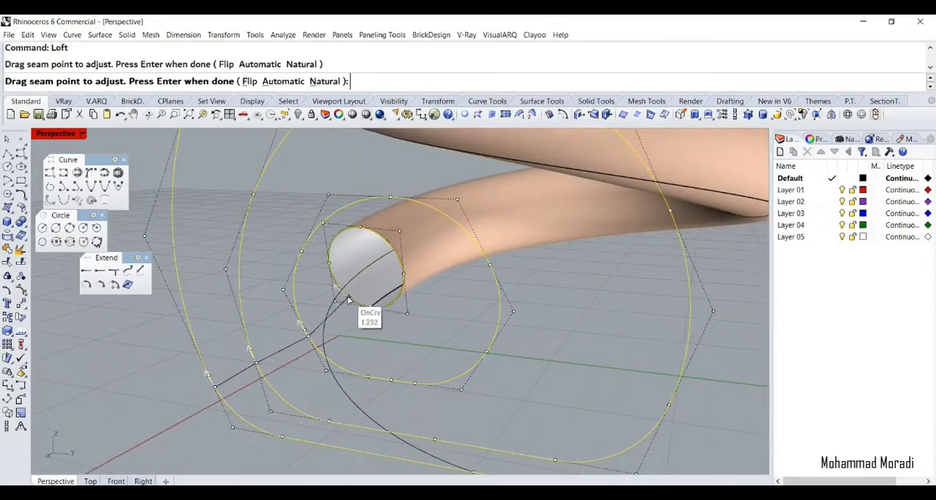
pyautogui.click(349, 300)
pyautogui.press('Return')
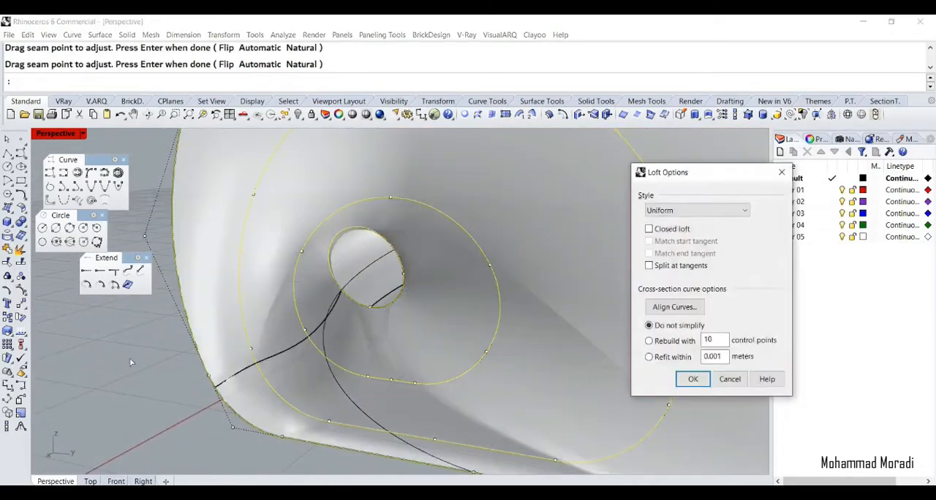
pyautogui.press('Return')
# Inspect the loft between the tube and the upright opening, and undo it
pyautogui.scroll(-7, 174, 359)
pyautogui.moveTo(219, 366); pyautogui.dragTo(389, 357, button='right')
pyautogui.hotkey('ctrl', 'z')
# Duplicate the tube's lower end circle a short distance toward the upright opening and rotate and shift the copy to follow the spiral
pyautogui.scroll(5, 384, 386)
pyautogui.click(351, 358)
pyautogui.click(377, 388)
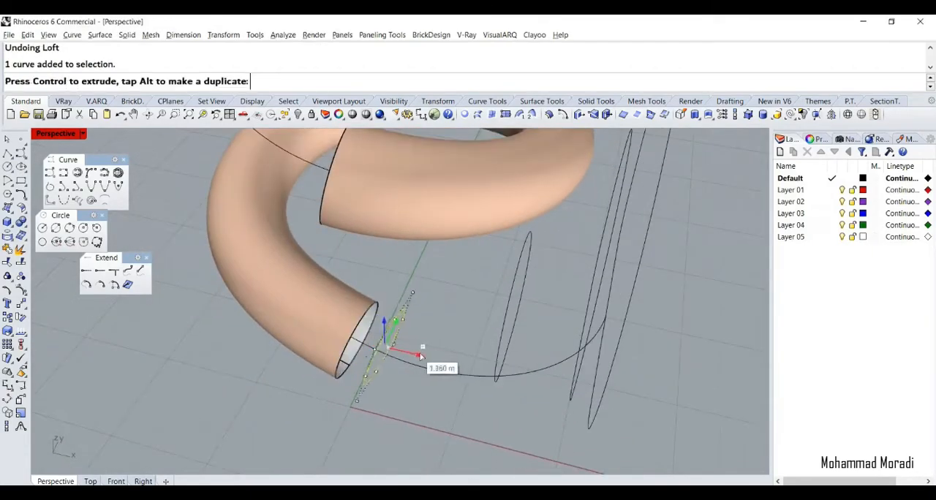
pyautogui.moveTo(421, 356); pyautogui.dragTo(381, 381)
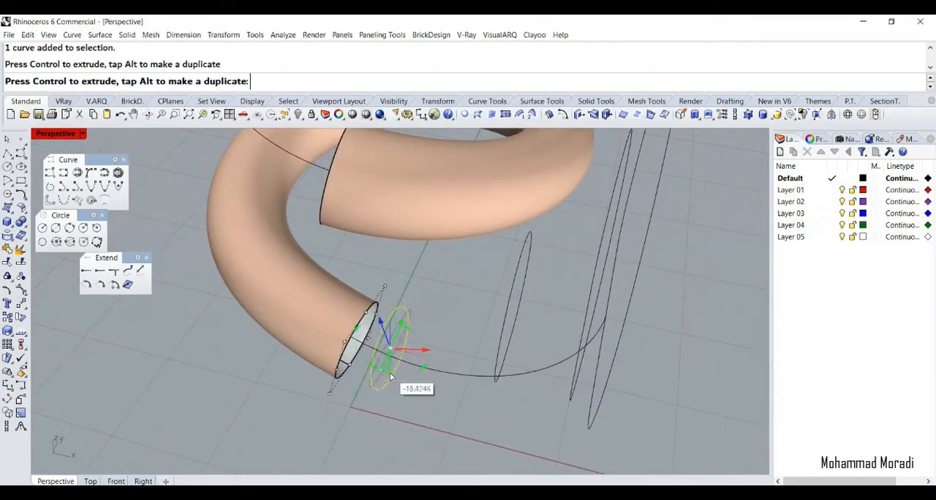
pyautogui.hotkey('ctrl', 'z')
pyautogui.moveTo(393, 375); pyautogui.dragTo(404, 348, button='right')
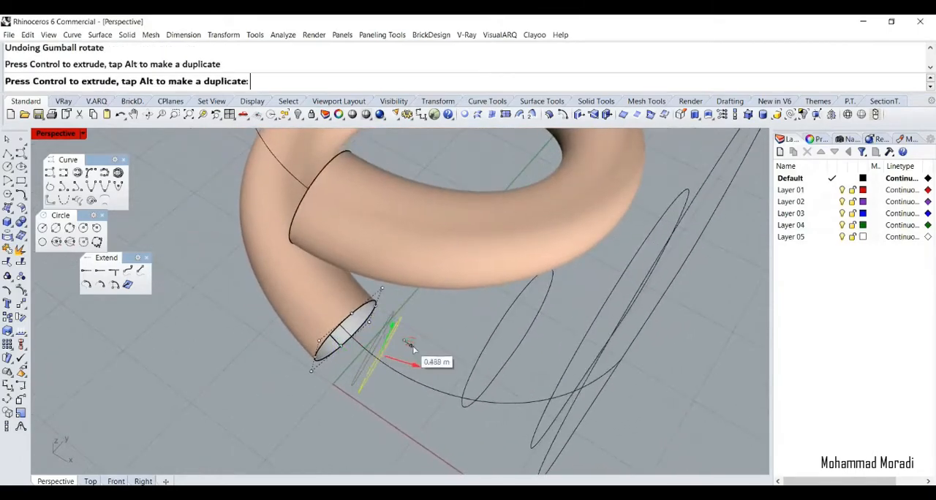
pyautogui.moveTo(447, 376); pyautogui.dragTo(452, 405, button='right')
pyautogui.click(569, 441)
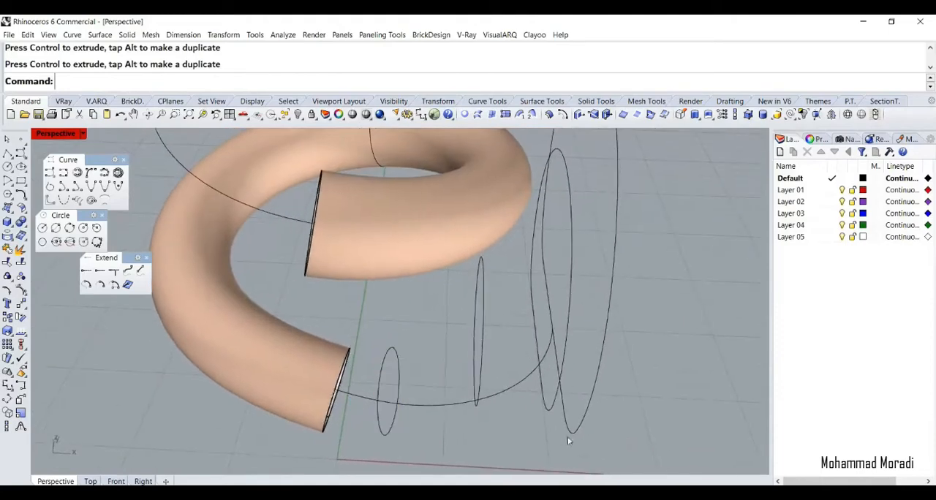
# Rotate the smallest upright opening profile slightly to face along the spiral
pyautogui.click(476, 386)
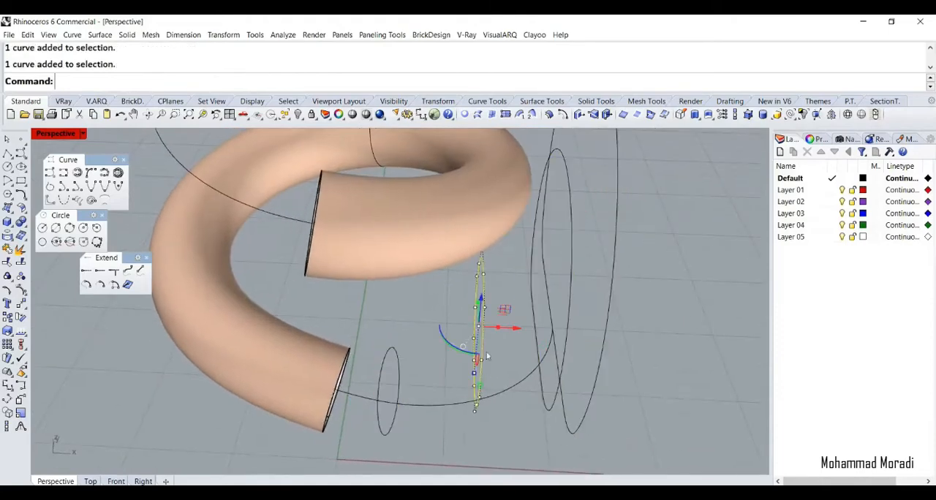
pyautogui.moveTo(486, 315); pyautogui.dragTo(398, 303, button='right')
pyautogui.moveTo(477, 350); pyautogui.dragTo(463, 355)
pyautogui.moveTo(469, 358); pyautogui.dragTo(537, 404, button='right')
# Try a loft through the three upright opening profiles, the duplicated circle and the tube's lower end circle with the default seam points
pyautogui.click(571, 402)
pyautogui.keyDown('shift'); pyautogui.click(554, 390); pyautogui.keyUp('shift')
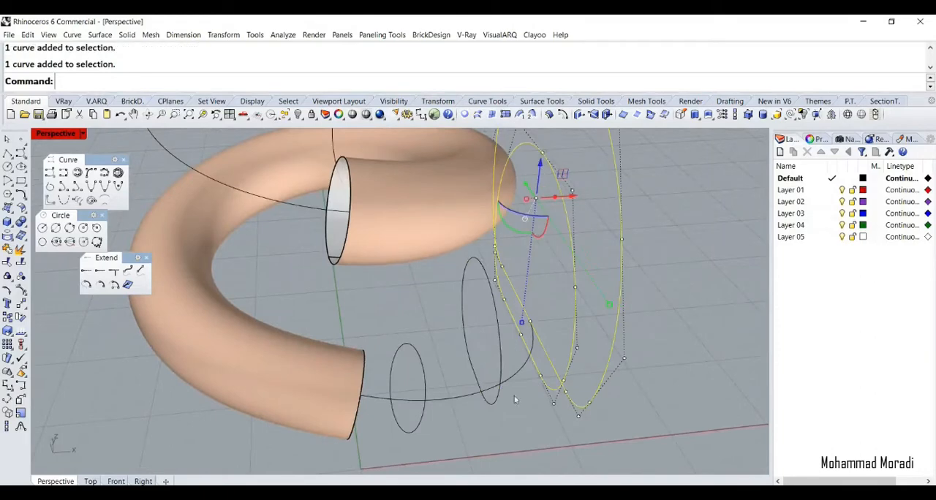
pyautogui.keyDown('shift'); pyautogui.click(360, 426); pyautogui.keyUp('shift')
pyautogui.click(378, 453)
pyautogui.write('Loft')
pyautogui.press('Return')
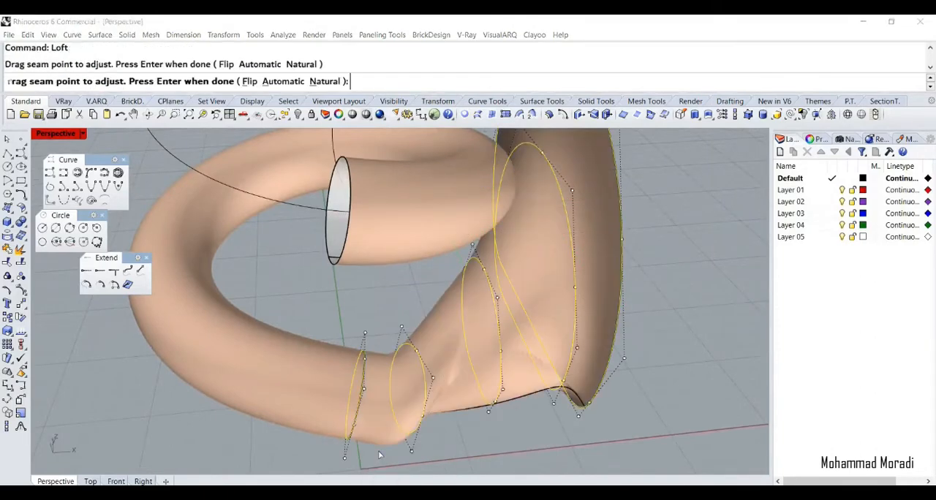
pyautogui.press('Return')
pyautogui.click(731, 379)
# Try the loft through the five profiles again, aligning the seam points along their lower outer corners
pyautogui.write('Lo')
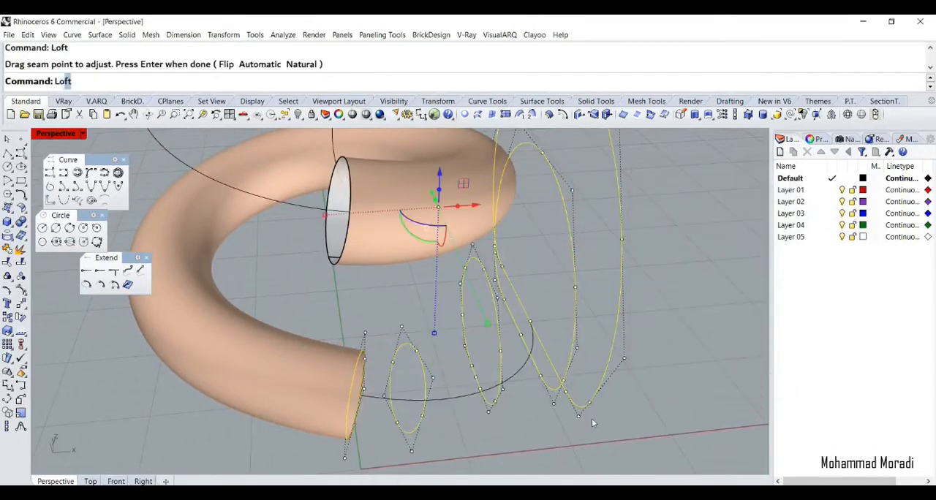
pyautogui.write('ft')
pyautogui.press('Return')
pyautogui.moveTo(540, 418); pyautogui.dragTo(323, 373, button='right')
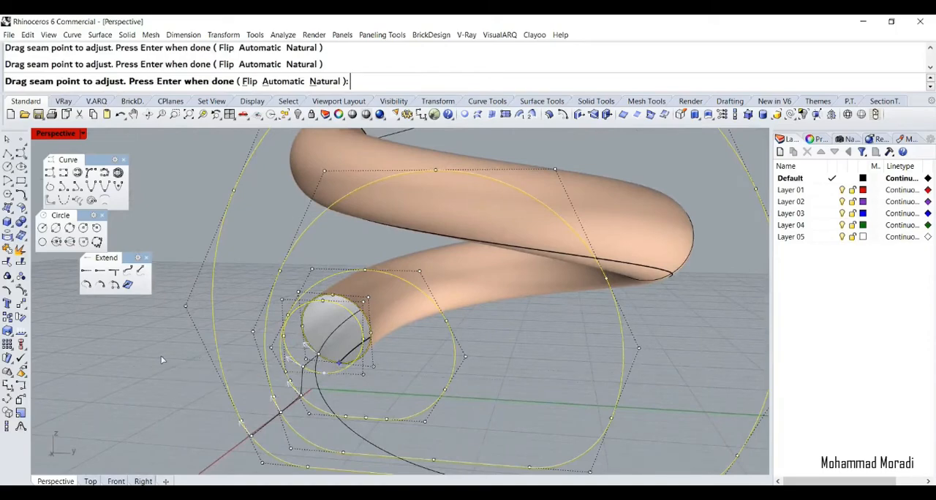
pyautogui.press('Return')
pyautogui.press('Return')
# Inspect the five-profile loft and undo it
pyautogui.scroll(-7, 250, 390)
pyautogui.moveTo(250, 389); pyautogui.dragTo(298, 409, button='right')
pyautogui.scroll(6, 474, 396)
pyautogui.hotkey('ctrl', 'z')
# Loft the opening profiles, duplicated circle and tube's lower end circle, with the seam points moved onto the profiles' bottom edges
pyautogui.click(298, 410)
pyautogui.keyDown('shift'); pyautogui.click(299, 389); pyautogui.keyUp('shift')
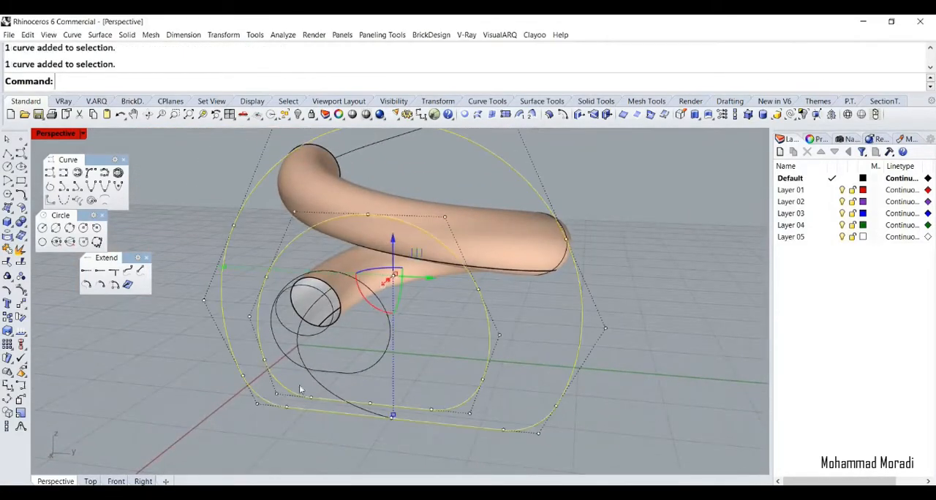
pyautogui.keyDown('shift'); pyautogui.click(306, 324); pyautogui.keyUp('shift')
pyautogui.click(333, 352)
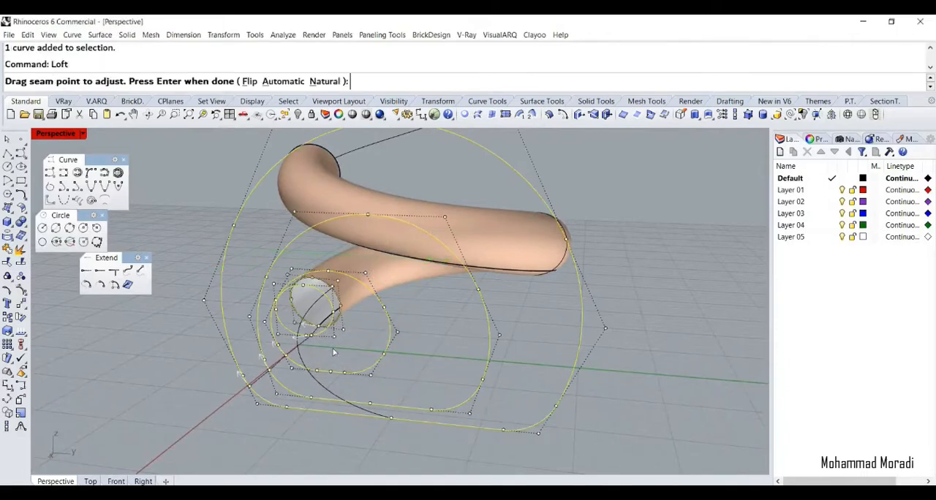
pyautogui.scroll(3, 268, 380)
pyautogui.moveTo(234, 397); pyautogui.dragTo(254, 401)
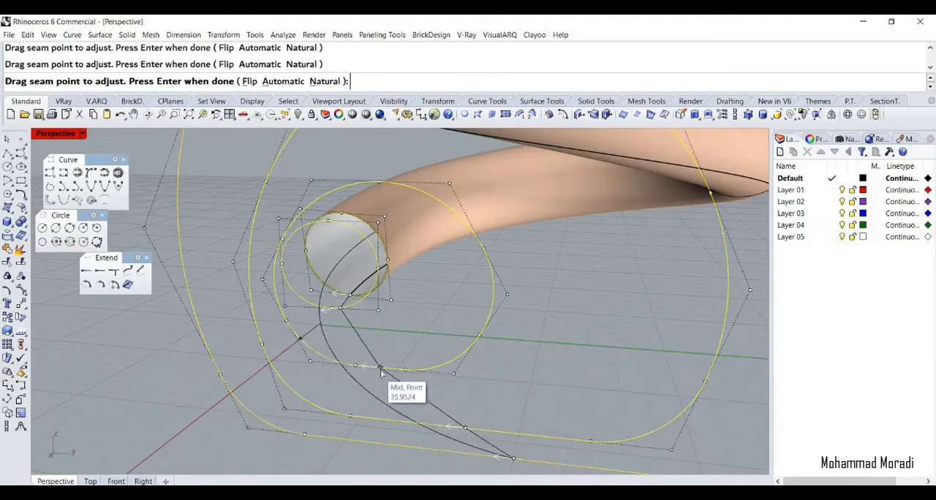
pyautogui.press('Return')
pyautogui.press('Return')
# Try sweeping the tube's upper end along the spiral to the horizontal roof opening circles, and undo the result
pyautogui.scroll(-4, 160, 387)
pyautogui.moveTo(161, 388); pyautogui.dragTo(416, 322, button='right')
pyautogui.scroll(-7, 368, 369)
pyautogui.scroll(5, 357, 371)
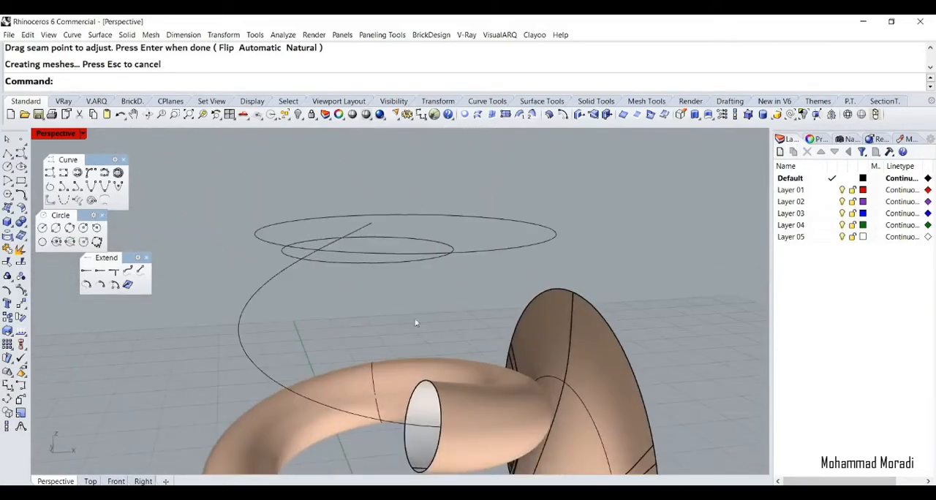
pyautogui.click(254, 362)
pyautogui.moveTo(256, 361); pyautogui.dragTo(355, 329, button='right')
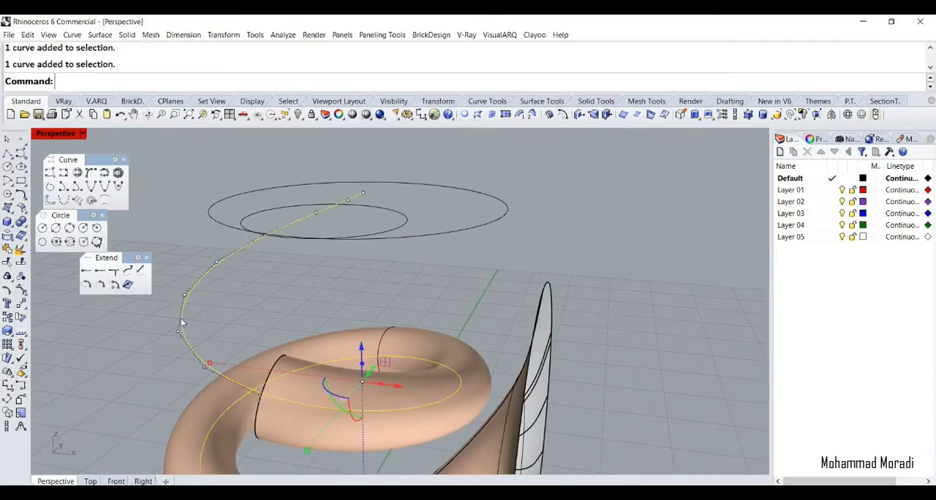
pyautogui.click(269, 366)
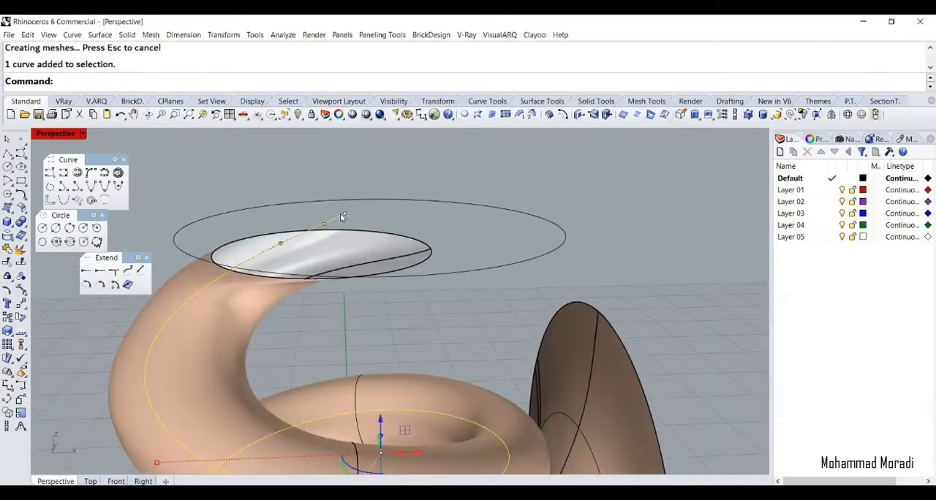
pyautogui.click(378, 238)
pyautogui.click(421, 272)
pyautogui.moveTo(426, 217)
pyautogui.mouseDown(button='right')
pyautogui.moveTo(529, 204)
pyautogui.moveTo(428, 179)
pyautogui.moveTo(388, 194)
pyautogui.moveTo(422, 217)
pyautogui.mouseUp(button='right')
pyautogui.press('Return')
pyautogui.press('Return')
pyautogui.hotkey('ctrl', 'z')
# Enlarge the small roof opening circle, lower it slightly and shift it outward from the large circle
pyautogui.click(236, 259)
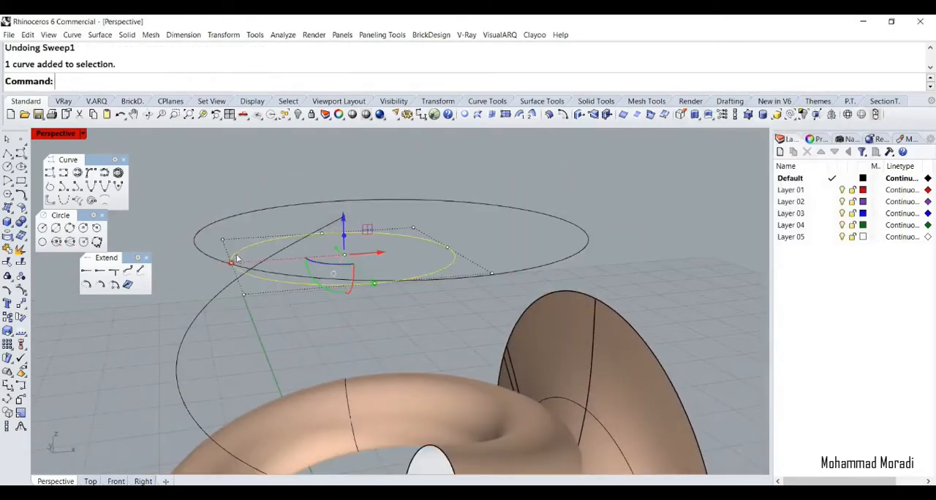
pyautogui.moveTo(231, 264); pyautogui.dragTo(357, 263)
pyautogui.click(249, 196)
pyautogui.scroll(-2, 249, 196)
pyautogui.click(283, 230)
pyautogui.moveTo(299, 219); pyautogui.dragTo(299, 235)
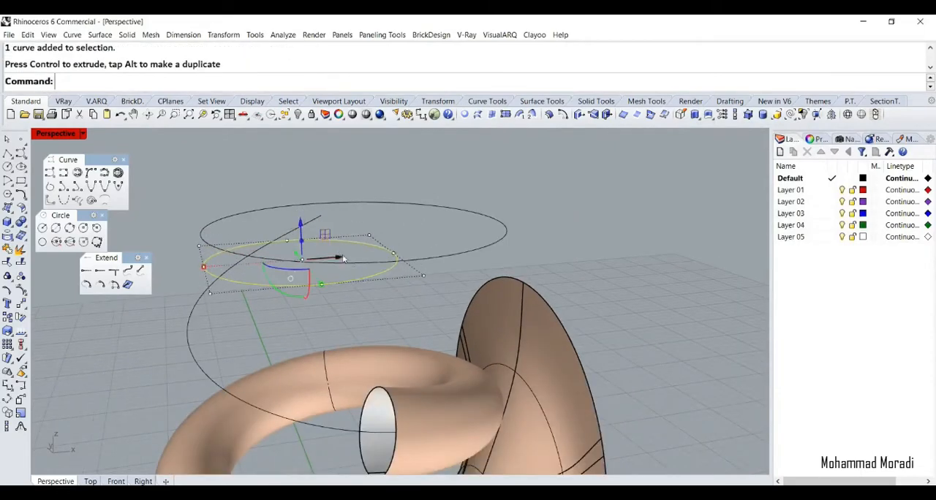
pyautogui.moveTo(337, 257); pyautogui.dragTo(331, 257)
# Try a one-rail sweep along the spiral from the tube's upper end through both roof circles, shifting the circles' seam points toward their far inner side
pyautogui.write('Sweep1')
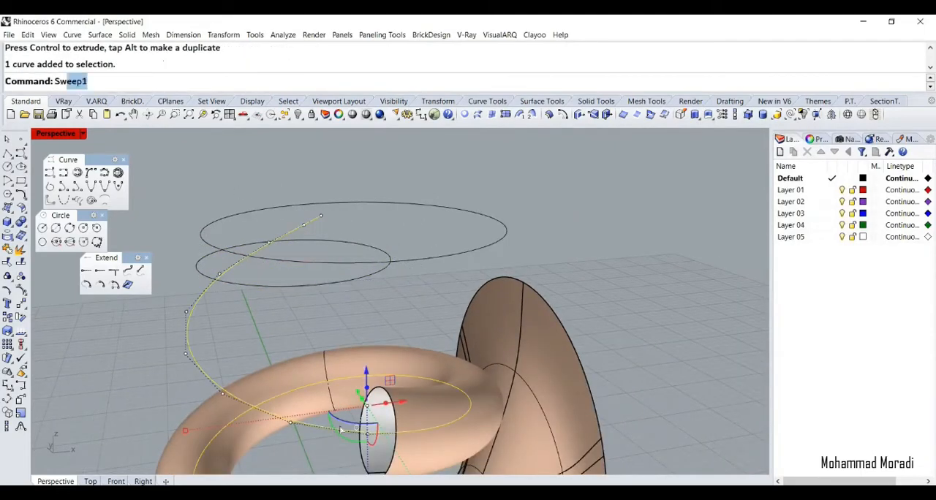
pyautogui.press('Return')
pyautogui.click(358, 419)
pyautogui.click(395, 443)
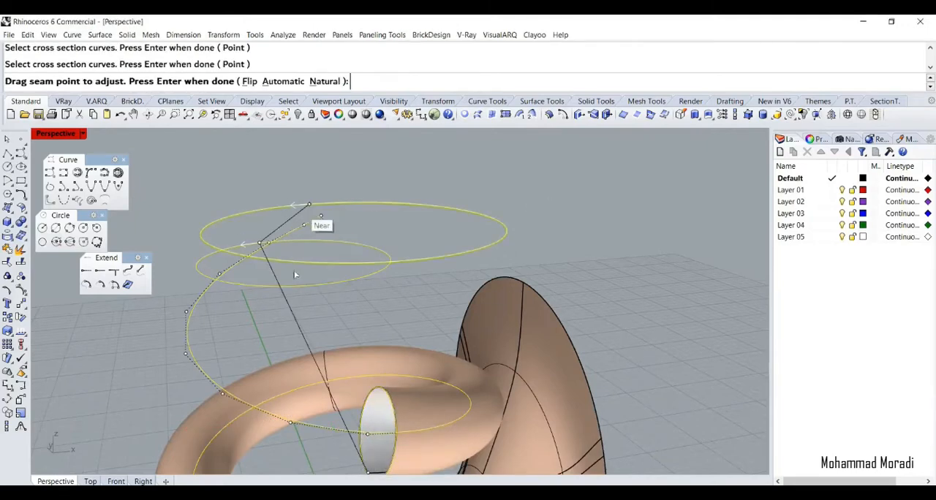
pyautogui.moveTo(295, 275); pyautogui.dragTo(217, 204, button='right')
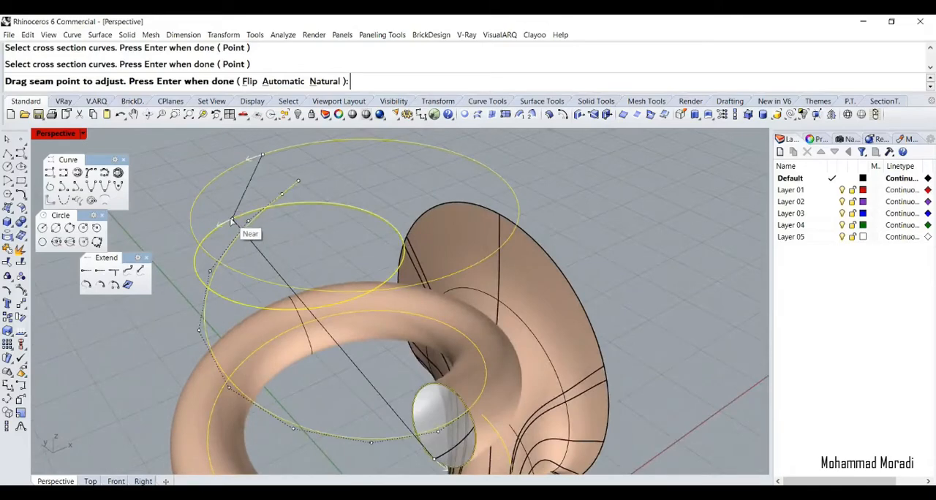
pyautogui.moveTo(231, 221); pyautogui.dragTo(367, 222)
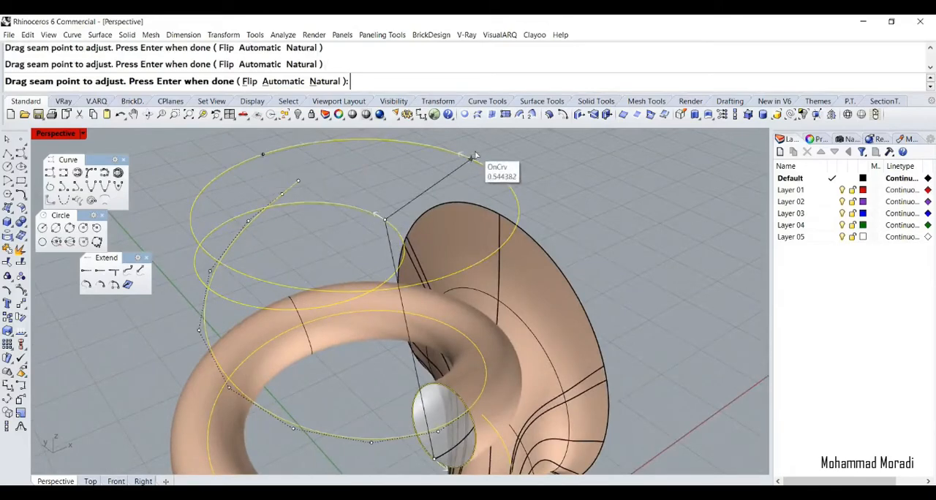
pyautogui.press('Return')
pyautogui.press('Return')
# Inspect the swept upper tube, switch to Photos and browse the building's reference diagrams and renderings for comparison
pyautogui.scroll(-6, 388, 245)
pyautogui.moveTo(384, 288); pyautogui.dragTo(251, 280, button='right')
pyautogui.scroll(6, 329, 228)
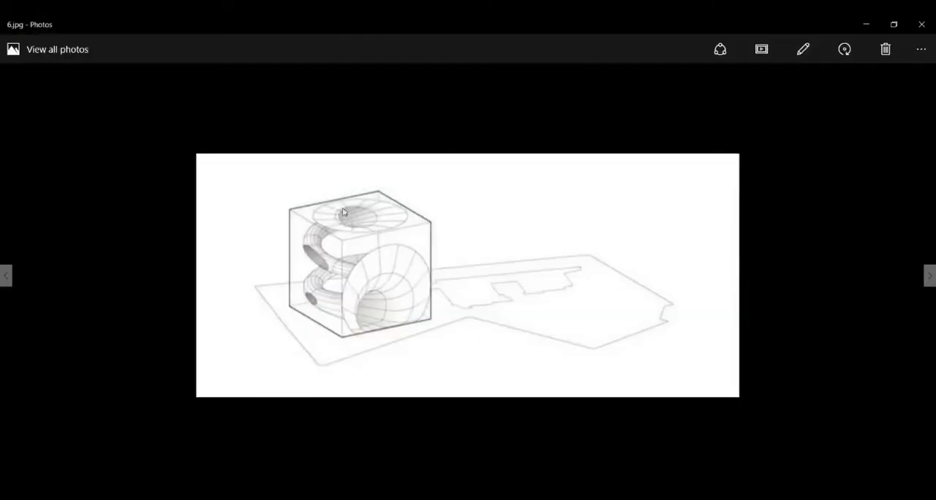
pyautogui.scroll(-2, 344, 226)
pyautogui.scroll(4, 380, 244)
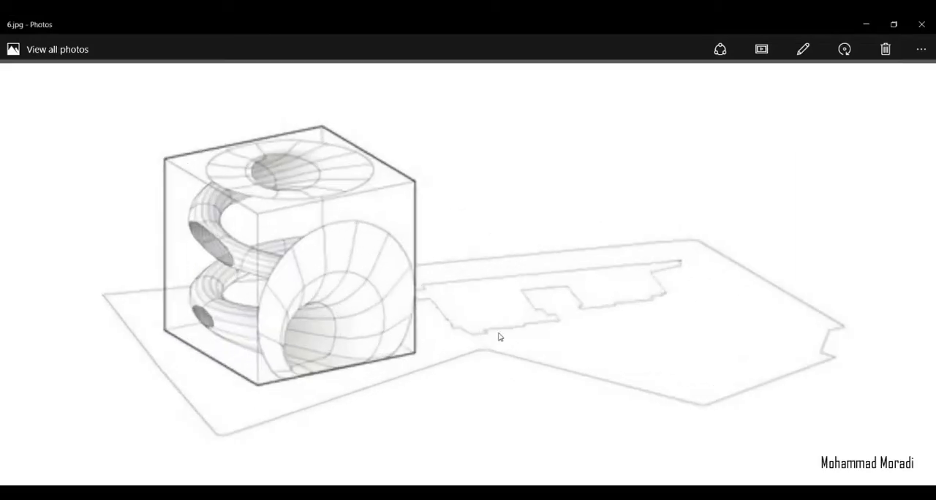
pyautogui.scroll(-4, 500, 337)
pyautogui.press('Right')
pyautogui.press('Right')
pyautogui.press('Right')
pyautogui.press('Right')
pyautogui.press('Right')
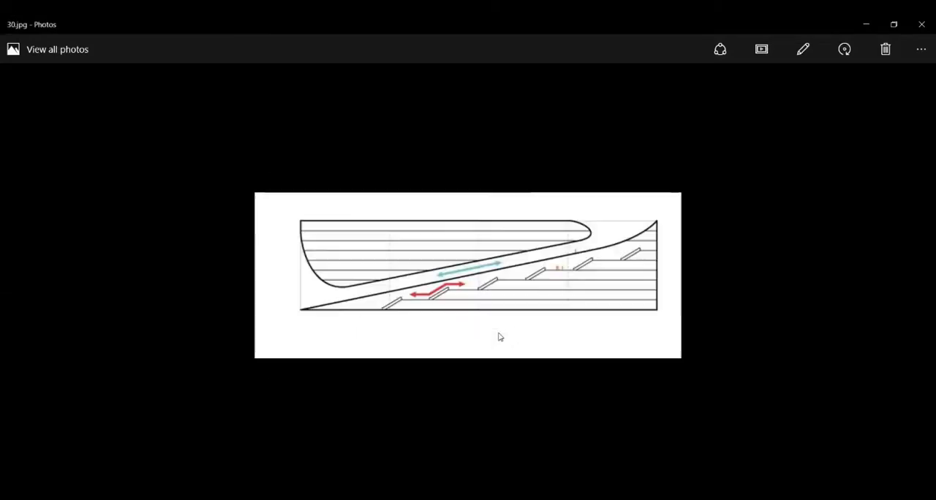
pyautogui.press('Right')
pyautogui.press('Right')
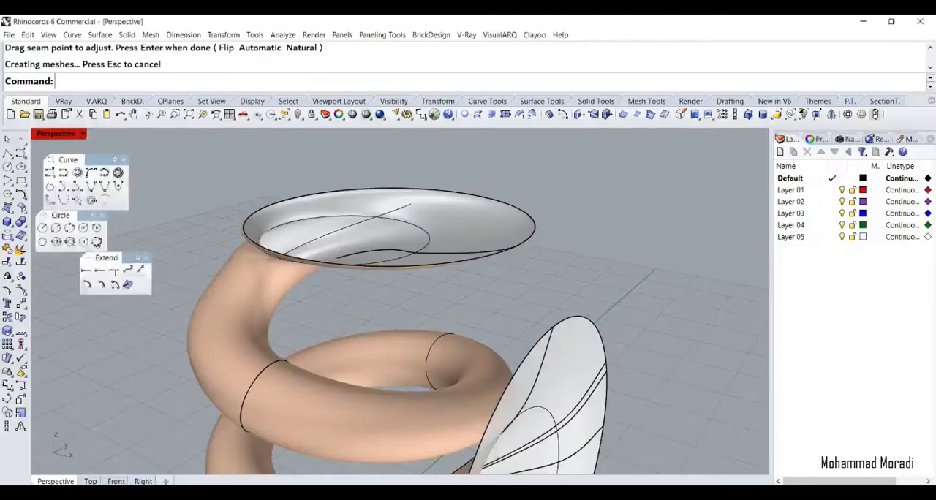
# Undo the upper sweep in Rhino and move the small roof opening circle slightly further outward from the large one
pyautogui.moveTo(409, 292); pyautogui.dragTo(375, 277, button='right')
pyautogui.hotkey('ctrl', 'z')
pyautogui.click(365, 266)
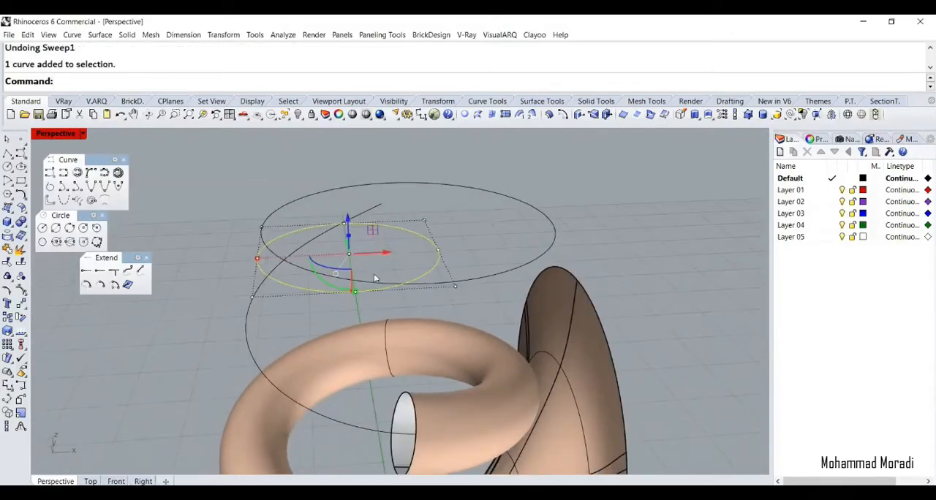
pyautogui.moveTo(258, 259); pyautogui.dragTo(249, 261)
pyautogui.moveTo(304, 252); pyautogui.dragTo(287, 327, button='right')
pyautogui.hotkey('ctrl', 'z')
pyautogui.moveTo(389, 271); pyautogui.dragTo(363, 261)
pyautogui.moveTo(359, 272); pyautogui.dragTo(421, 274, button='right')
pyautogui.click(421, 274)
pyautogui.click(254, 387)
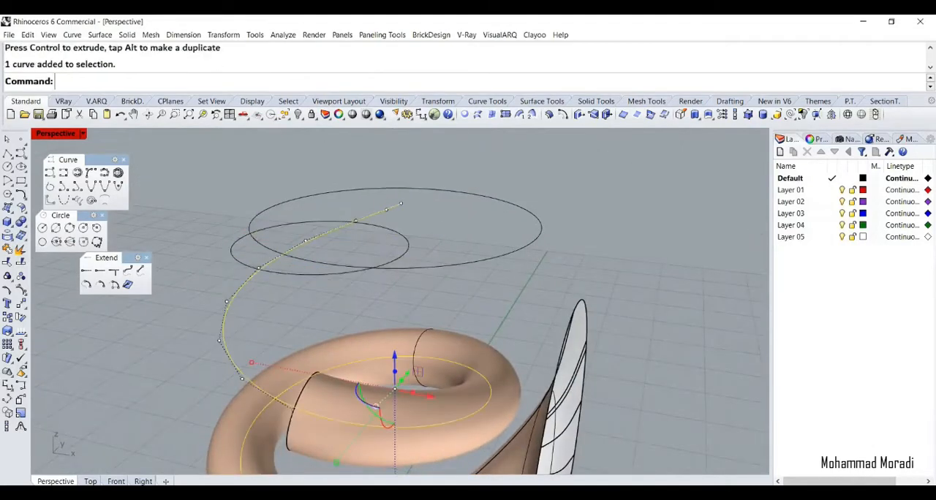
pyautogui.write('Sweep1')
pyautogui.moveTo(244, 371); pyautogui.dragTo(250, 373, button='right')
pyautogui.click(310, 384)
pyautogui.click(344, 416)
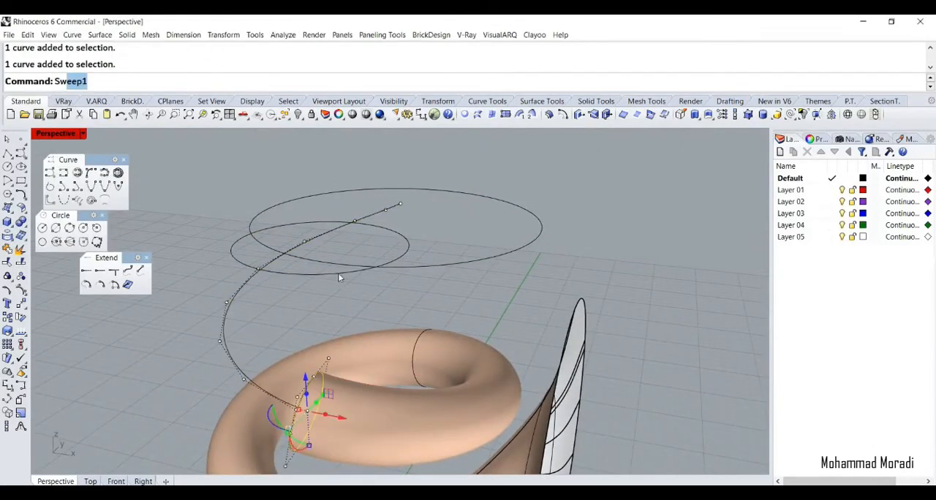
pyautogui.click(338, 273)
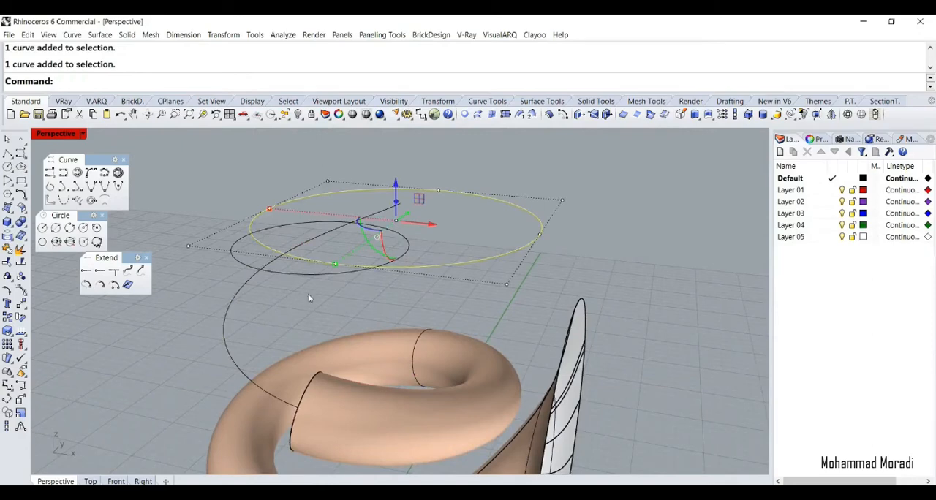
pyautogui.press('Escape')
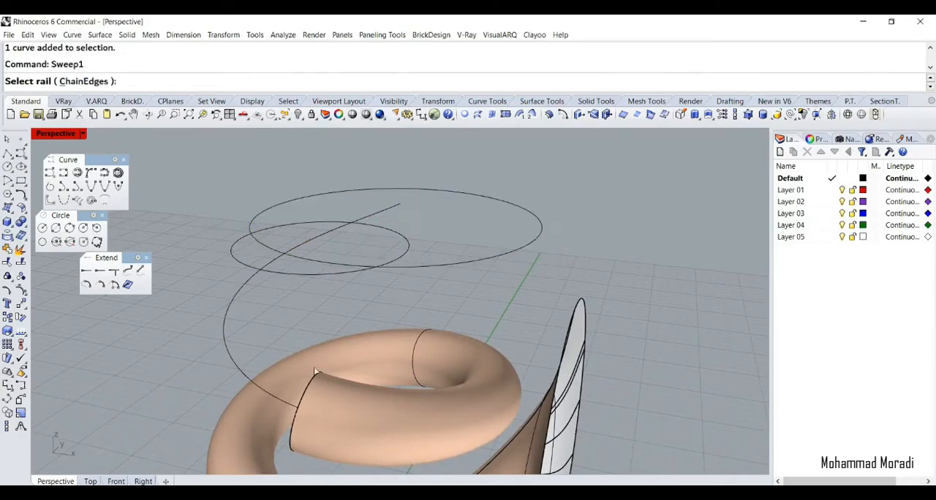
# Try a one-rail sweep along the upper spiral from the tube's end through both roof circles, adjusting the circles' seam points
pyautogui.click(238, 368)
pyautogui.press('Escape')
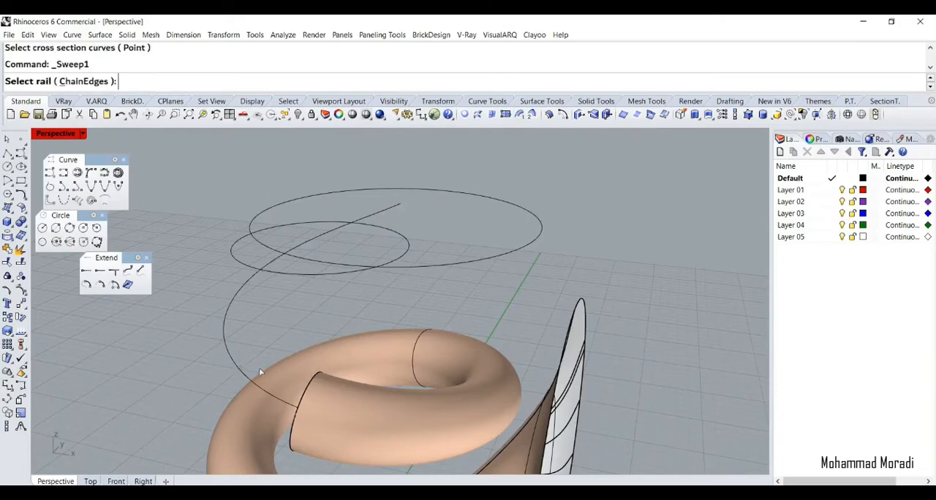
pyautogui.click(315, 399)
pyautogui.click(336, 420)
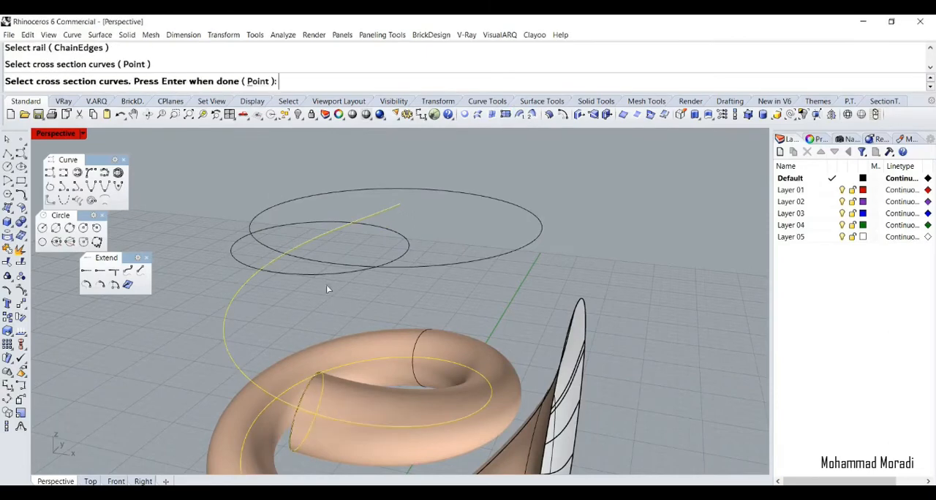
pyautogui.click(336, 267)
pyautogui.press('Return')
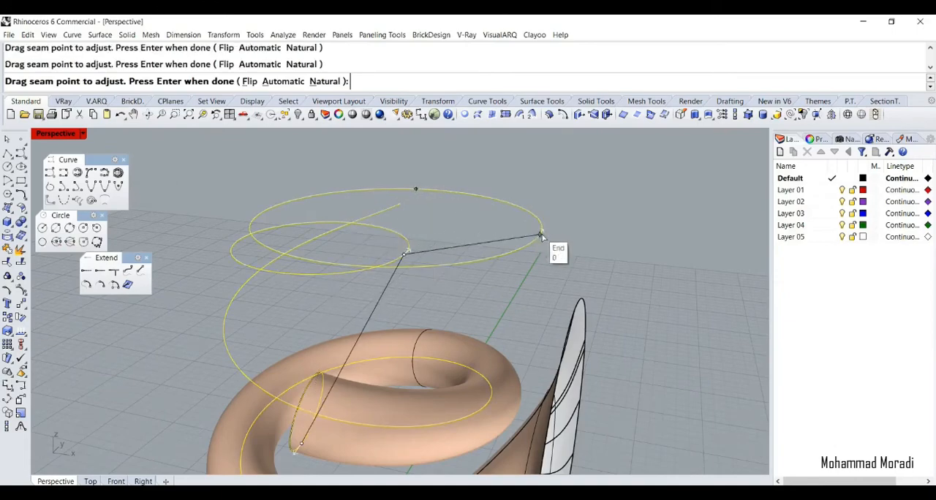
pyautogui.press('Return')
pyautogui.press('Return')
# Undo the upper sweep and the recent moves of the small roof circle, stepping back to its earlier position closer to the large circle
pyautogui.moveTo(569, 185); pyautogui.dragTo(574, 214, button='right')
pyautogui.hotkey('ctrl', 'z')
pyautogui.hotkey('ctrl', 'z')
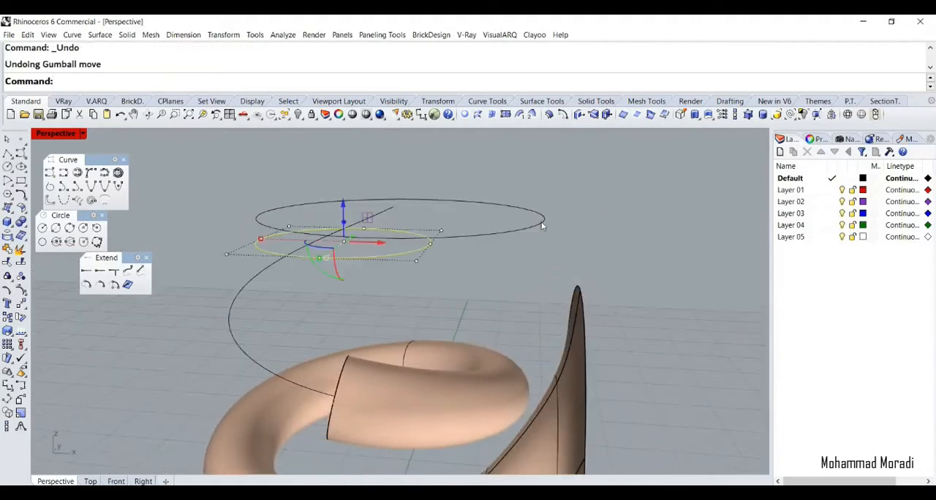
pyautogui.hotkey('ctrl', 'z')
pyautogui.hotkey('ctrl', 'z')
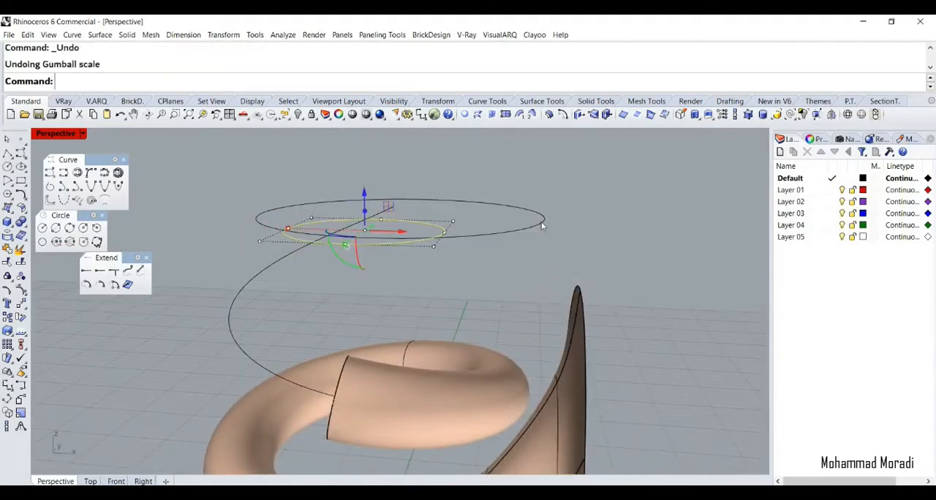
pyautogui.hotkey('ctrl', 'z')
pyautogui.hotkey('ctrl', 'y')
pyautogui.hotkey('ctrl', 'y')
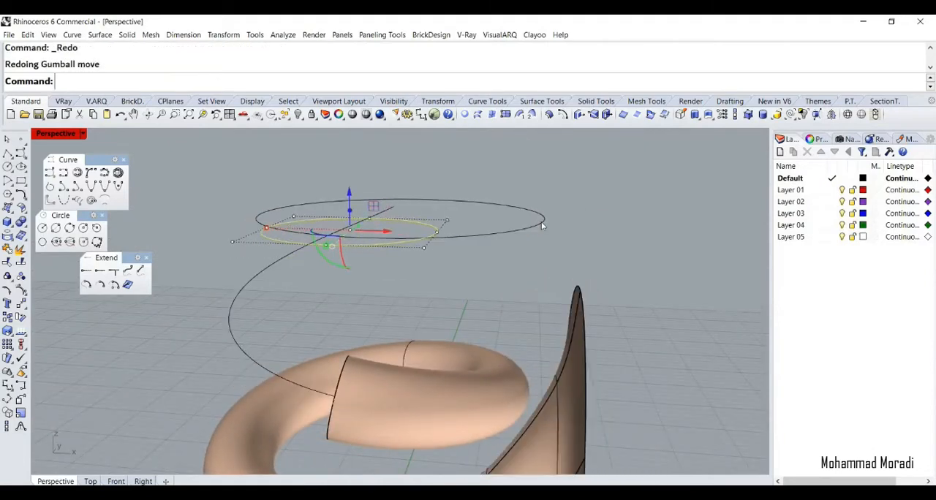
pyautogui.hotkey('ctrl', 'z')
pyautogui.press('Escape')
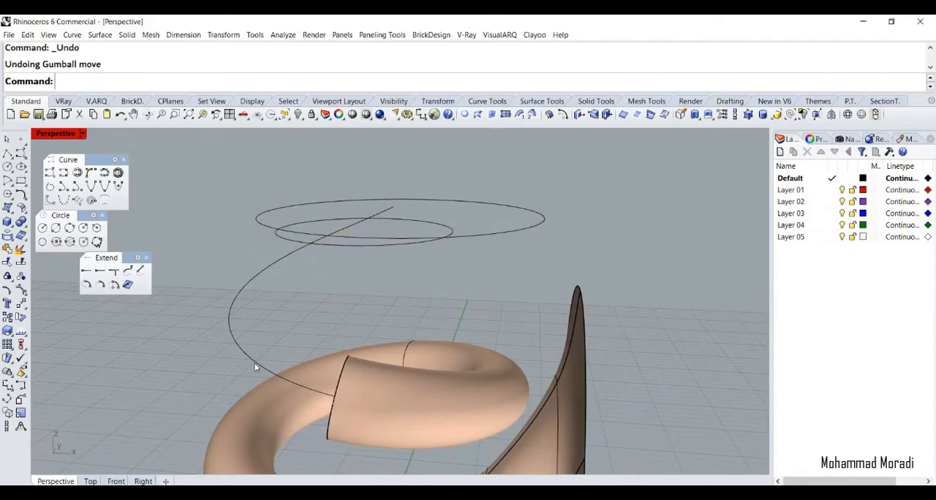
# Sweep the upper tube along the spiral rail through the tube's end edge and both roof circles, aligning the circles' seam points
pyautogui.click(256, 367)
pyautogui.write('Sw')
pyautogui.click(346, 395)
pyautogui.click(386, 423)
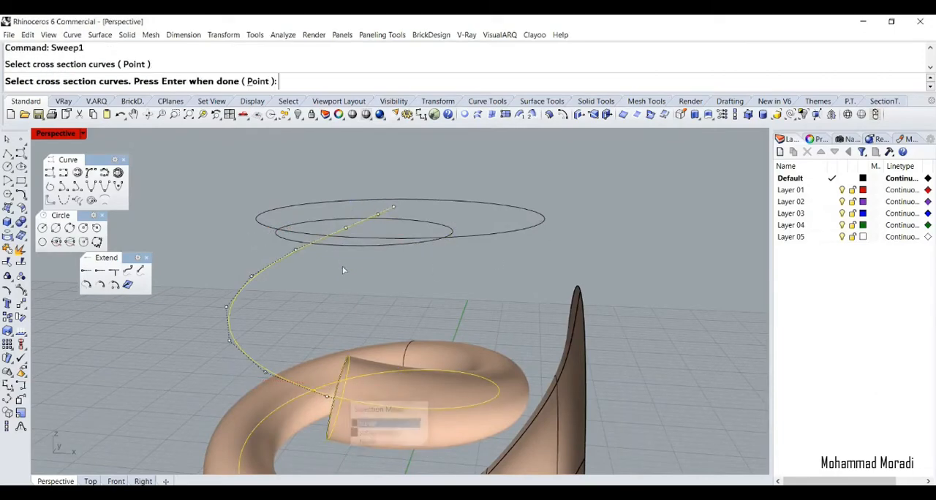
pyautogui.press('Return')
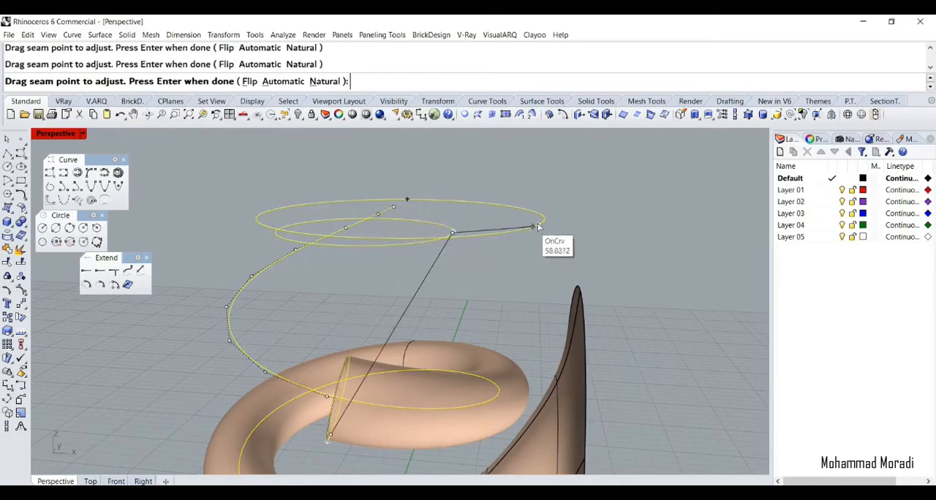
pyautogui.press('Return')
pyautogui.press('Return')
# Show the hidden cube and join the new upper sweep, the spiral tube and the side opening surface into one polysurface
pyautogui.scroll(-8, 547, 185)
pyautogui.moveTo(512, 197); pyautogui.dragTo(321, 176, button='right')
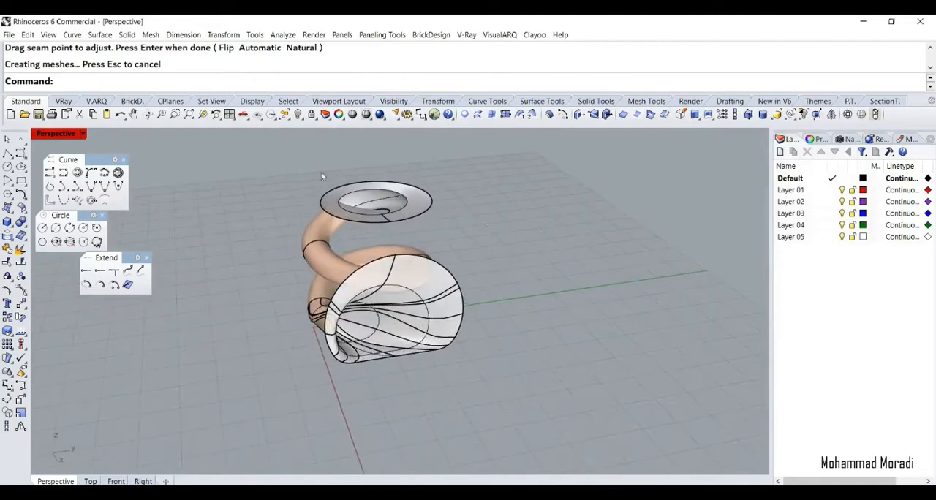
pyautogui.click(298, 115)
pyautogui.click(368, 254)
pyautogui.click(389, 276)
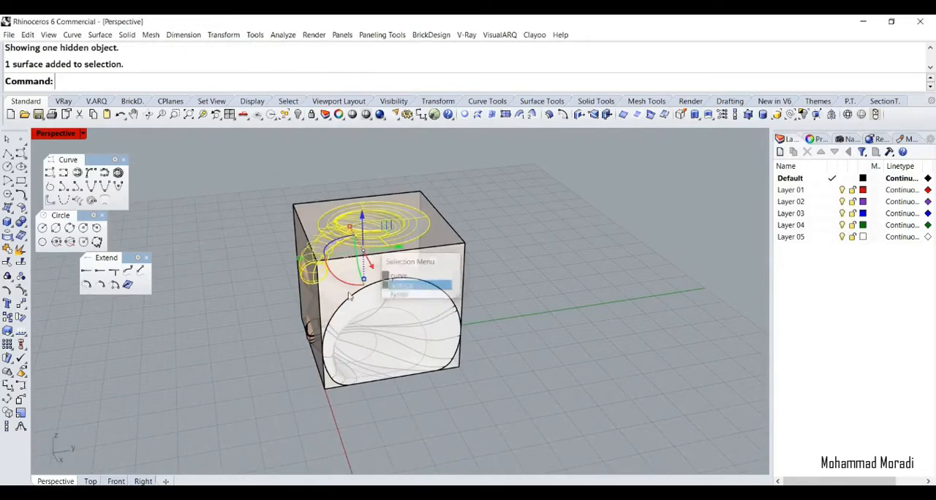
pyautogui.scroll(5, 344, 329)
pyautogui.click(302, 290)
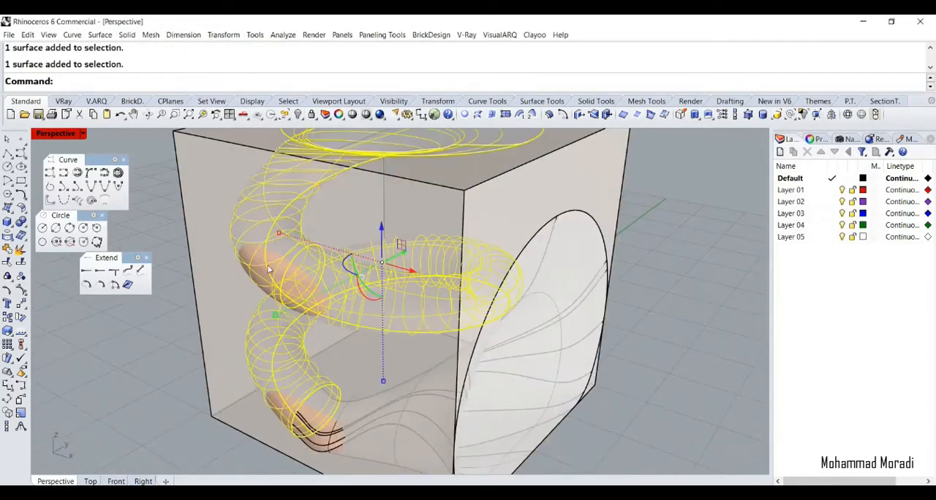
pyautogui.keyDown('shift'); pyautogui.click(506, 264); pyautogui.keyUp('shift')
pyautogui.click(564, 288)
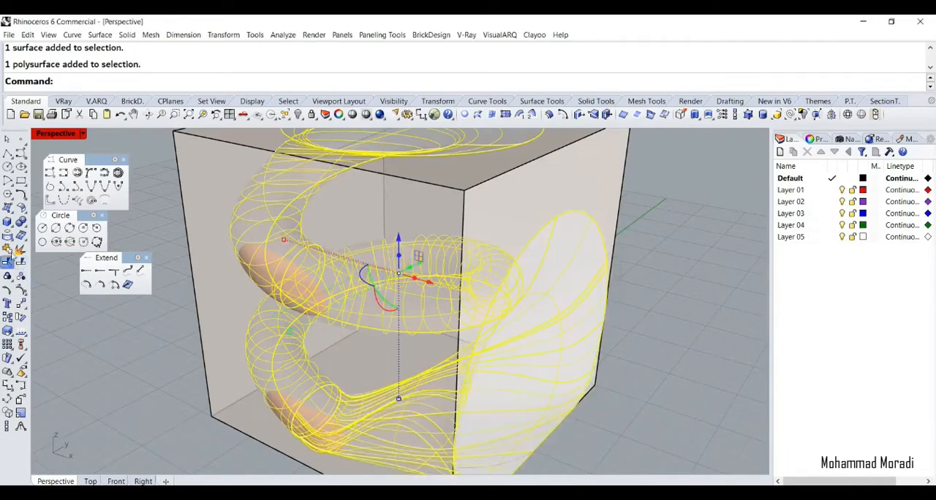
pyautogui.click(7, 248)
pyautogui.scroll(-7, 223, 366)
pyautogui.moveTo(227, 369); pyautogui.dragTo(150, 352, button='right')
pyautogui.press('Escape')
# Switch to Shaded display and trim the cube with the joined tube, removing the faces inside the side and roof openings
pyautogui.scroll(5, 330, 367)
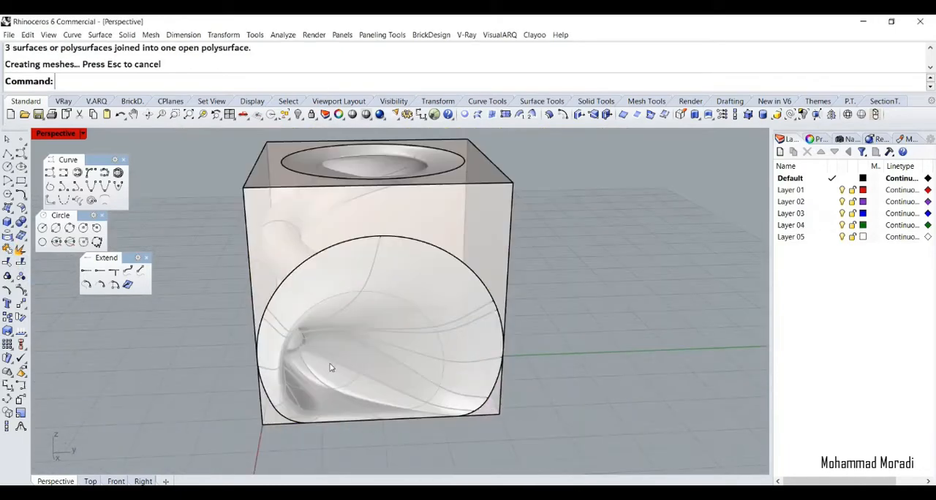
pyautogui.hotkey('ctrl', 'alt', 's')
pyautogui.click(321, 257)
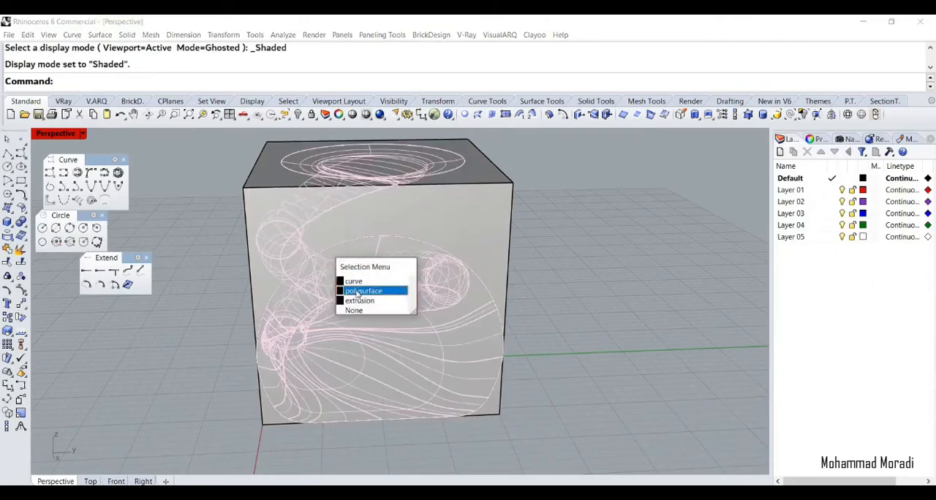
pyautogui.click(357, 291)
pyautogui.moveTo(360, 321); pyautogui.dragTo(342, 320, button='right')
pyautogui.write('trim')
pyautogui.press('Return')
pyautogui.click(343, 320)
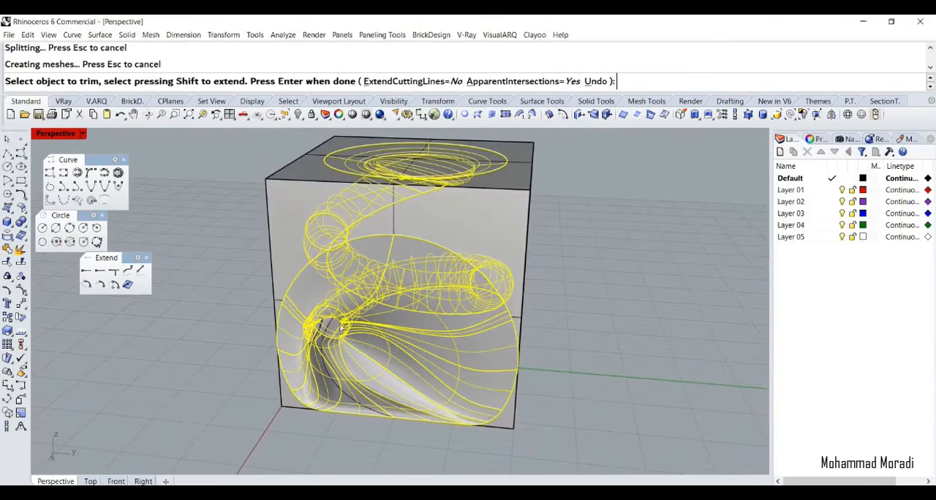
pyautogui.click(412, 168)
pyautogui.moveTo(354, 203); pyautogui.dragTo(403, 250, button='right')
pyautogui.press('Return')
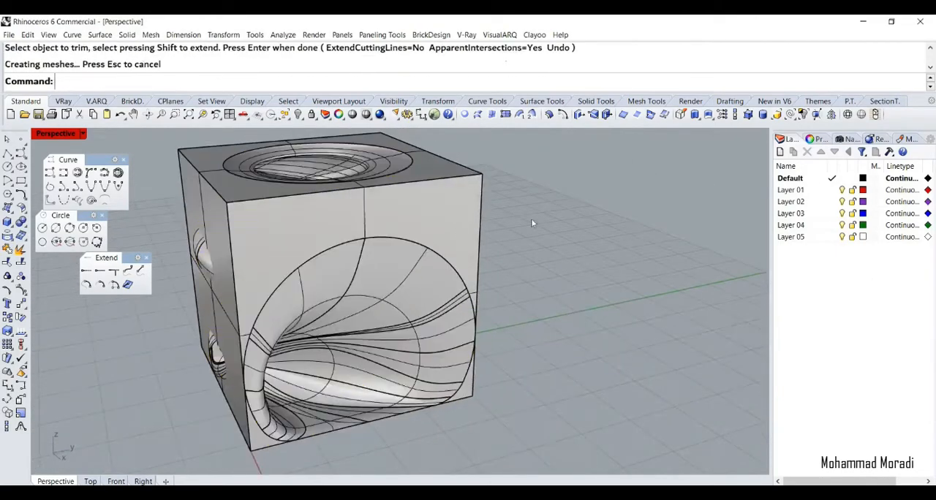
# Trim the tube with the cube as cutting object, removing the tube parts that bulge out through the cube's outer walls
pyautogui.moveTo(353, 201); pyautogui.dragTo(492, 413, button='right')
pyautogui.moveTo(431, 300); pyautogui.dragTo(431, 338, button='right')
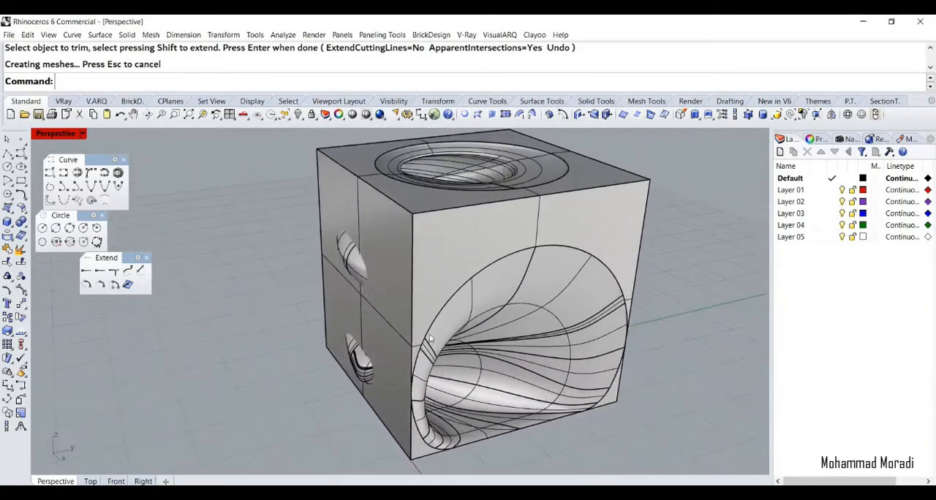
pyautogui.click(384, 311)
pyautogui.scroll(5, 349, 268)
pyautogui.hotkey('ctrl', 't')
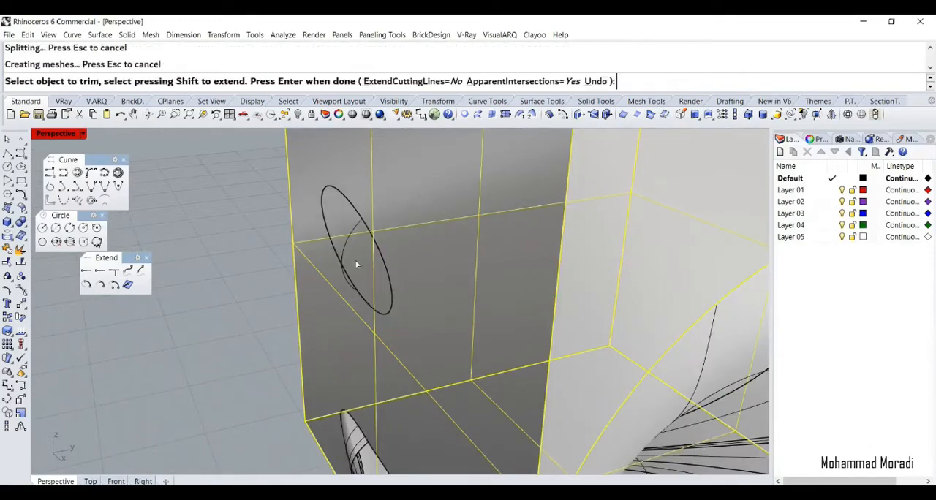
pyautogui.click(352, 449)
pyautogui.moveTo(307, 288); pyautogui.dragTo(433, 237, button='right')
pyautogui.click(259, 390)
pyautogui.press('Return')
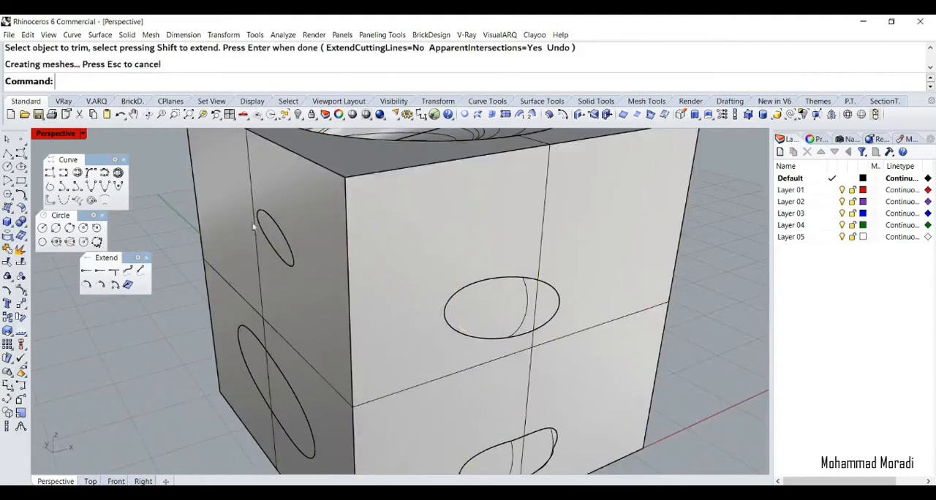
# Trim the cube's walls with the tube as cutting object, cutting out the oval patches where the tube meets the walls
pyautogui.click(271, 220)
pyautogui.click(277, 230)
pyautogui.click(283, 399)
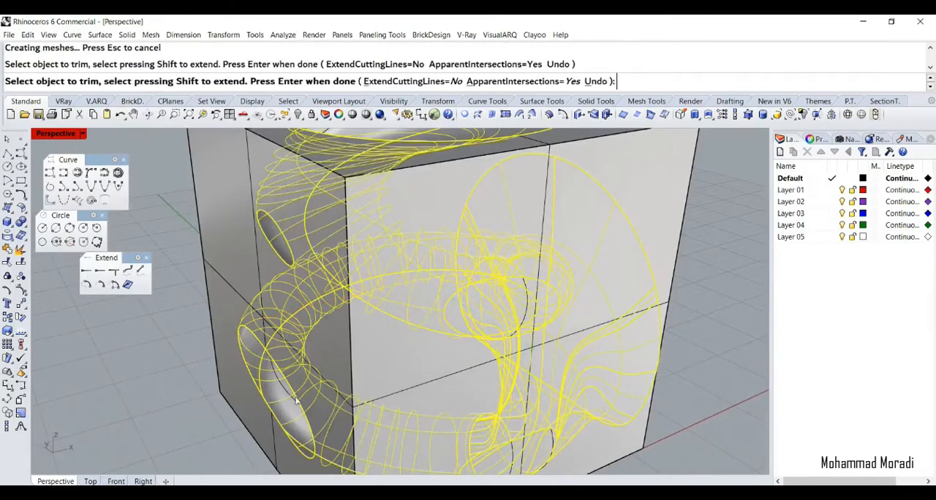
pyautogui.moveTo(487, 304); pyautogui.dragTo(346, 332, button='right')
pyautogui.click(346, 332)
pyautogui.scroll(-8, 346, 332)
pyautogui.scroll(8, 343, 341)
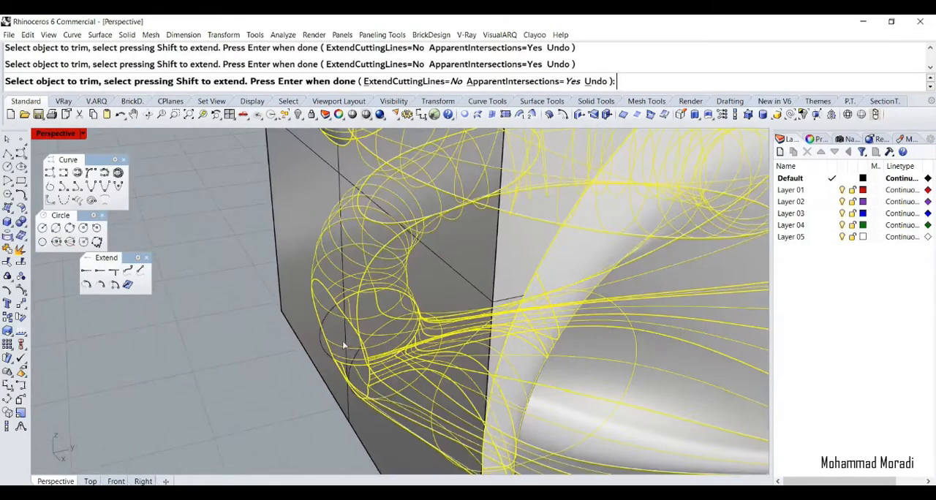
pyautogui.rightClick(233, 302)
pyautogui.click(233, 302)
# Move the trimmed cube and tube away along the Y axis and join them into one closed polysurface
pyautogui.moveTo(232, 302); pyautogui.dragTo(278, 340, button='right')
pyautogui.scroll(-5, 255, 355)
pyautogui.click(352, 289)
pyautogui.click(422, 229)
pyautogui.scroll(-6, 237, 312)
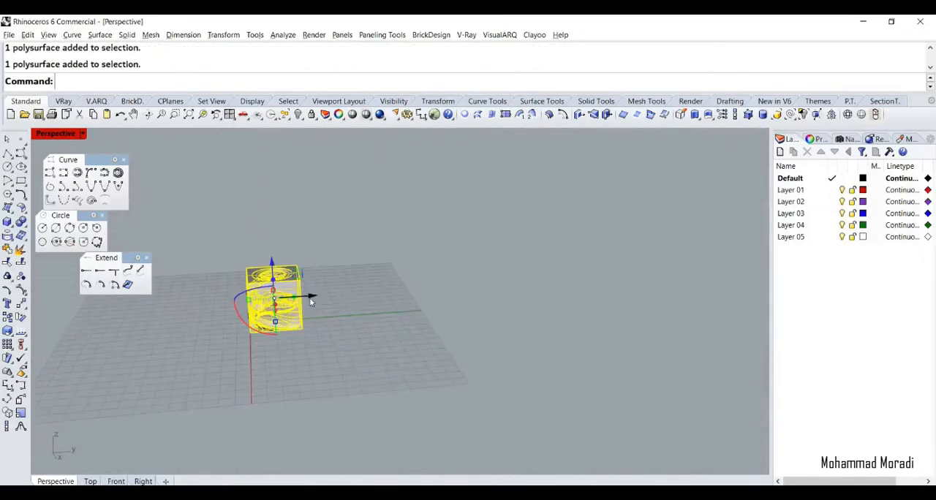
pyautogui.moveTo(310, 301); pyautogui.dragTo(415, 294)
pyautogui.scroll(5, 395, 300)
pyautogui.press('Escape')
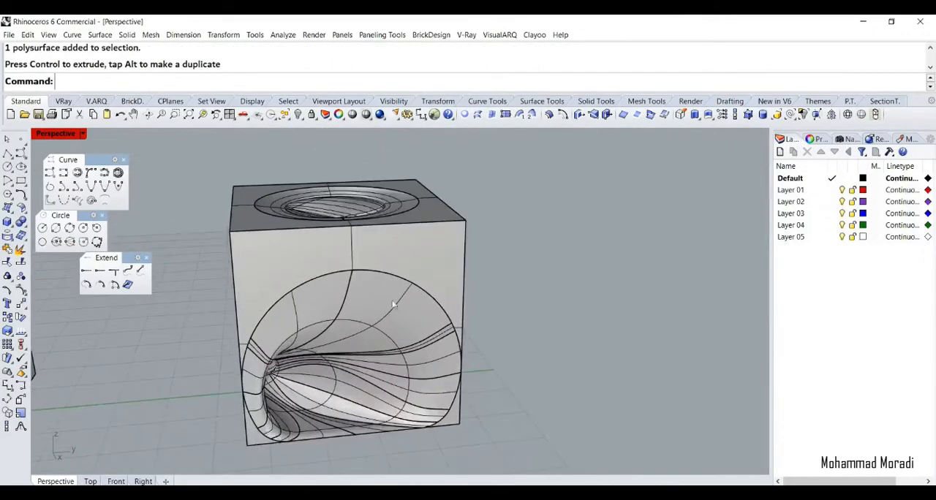
pyautogui.moveTo(489, 296); pyautogui.dragTo(66, 317)
pyautogui.click(8, 249)
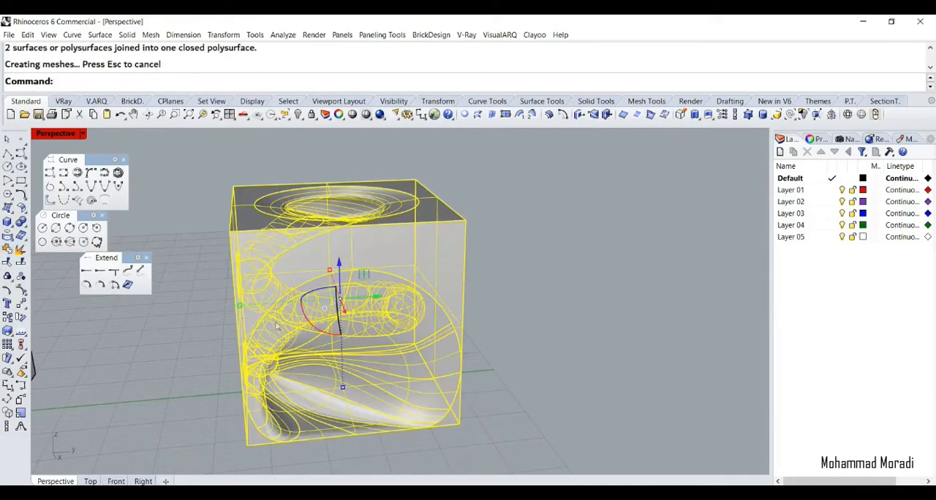
# Contour the joined cube upward from its bottom corner at a 0.200 spacing and move the contour curves aside along the Y axis
pyautogui.write('Cou')
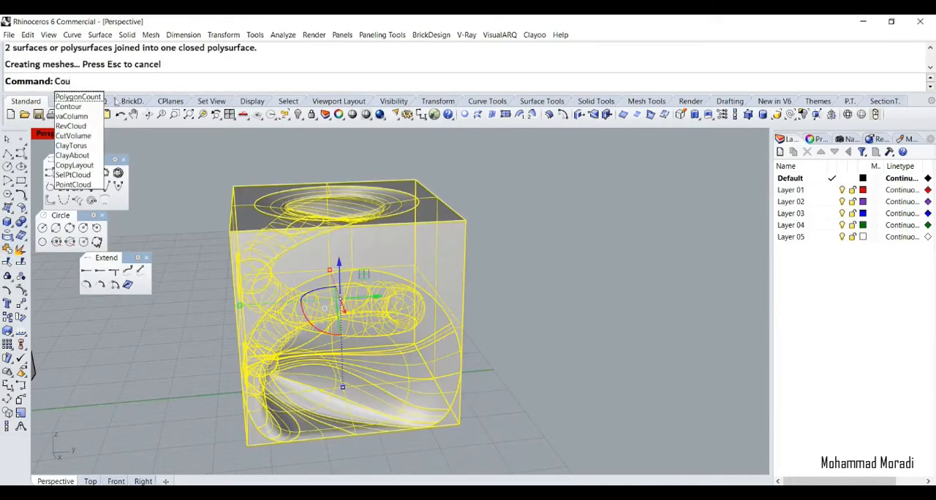
pyautogui.click(73, 107)
pyautogui.click(460, 421)
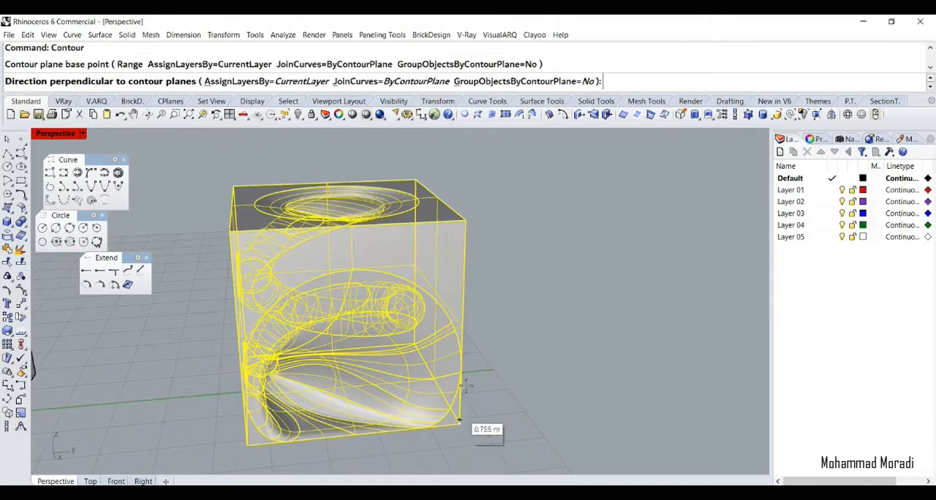
pyautogui.click(464, 254)
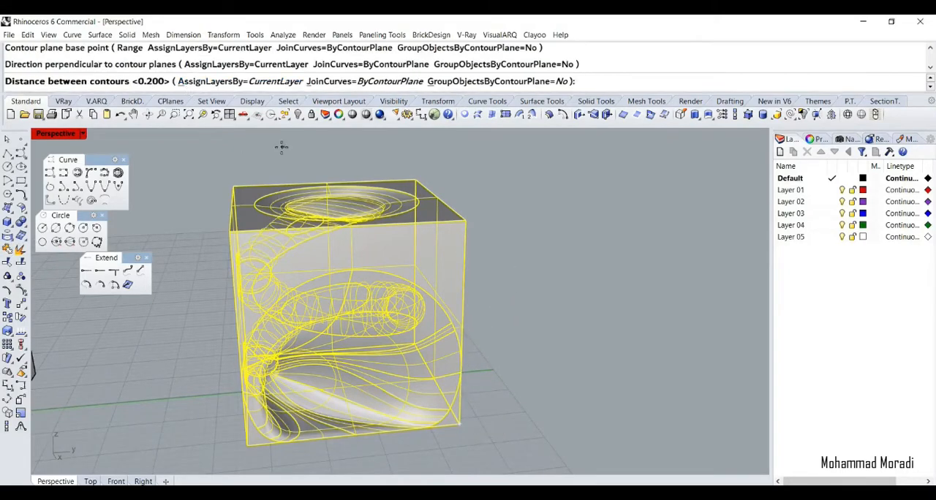
pyautogui.press('Return')
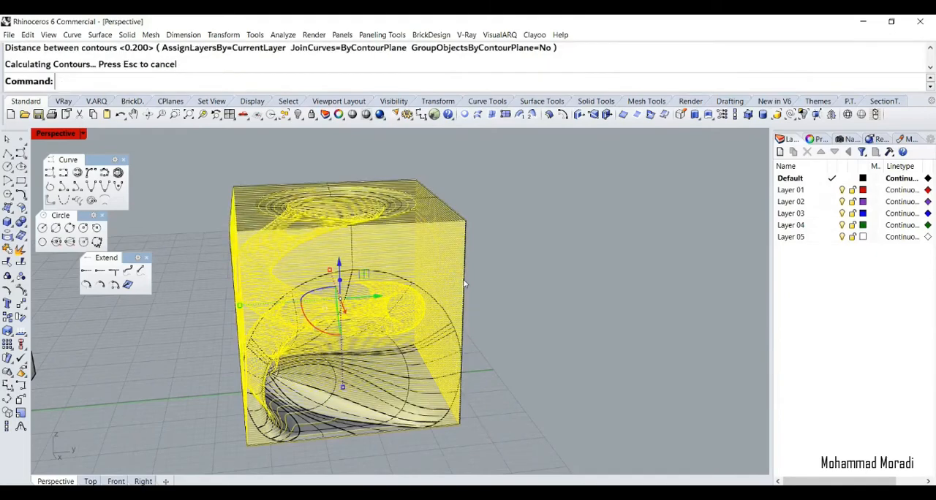
pyautogui.moveTo(373, 300); pyautogui.dragTo(653, 298)
pyautogui.scroll(-7, 629, 300)
pyautogui.scroll(7, 489, 308)
pyautogui.scroll(3, 532, 298)
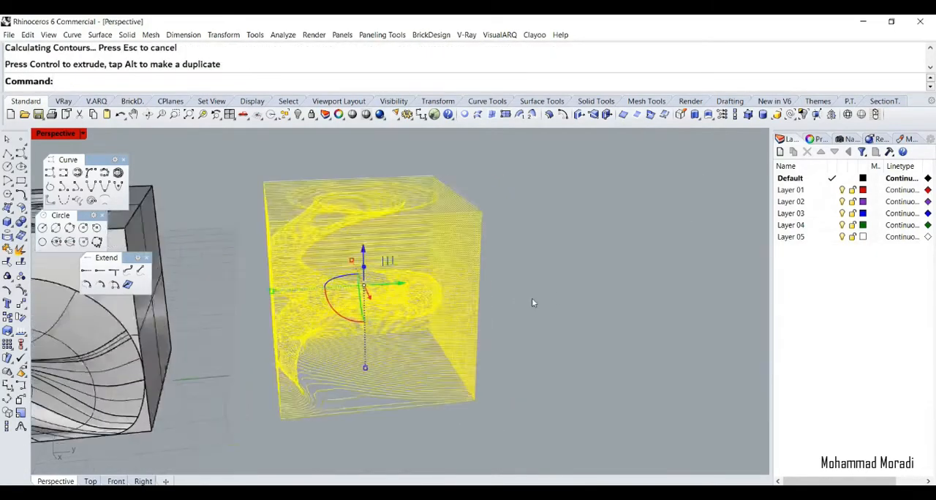
# Create planar surfaces from the closed contour curves and select the last created objects
pyautogui.click(816, 139)
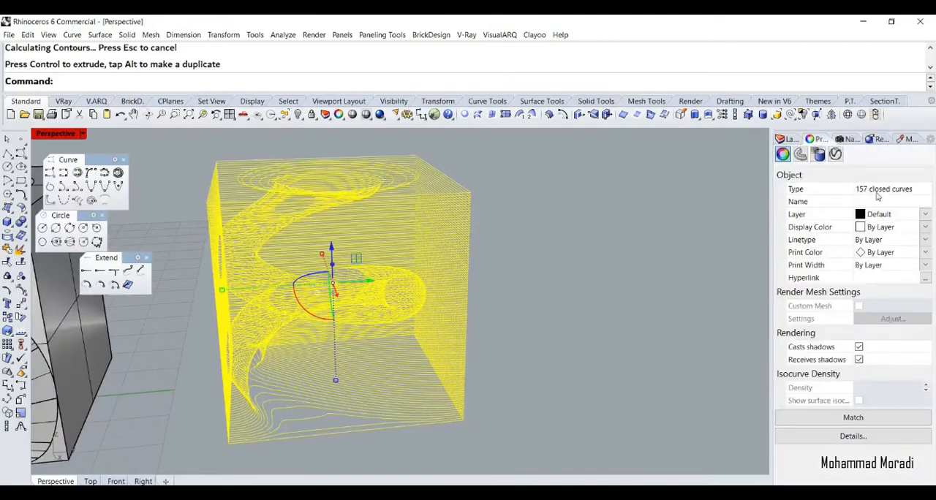
pyautogui.click(15, 211)
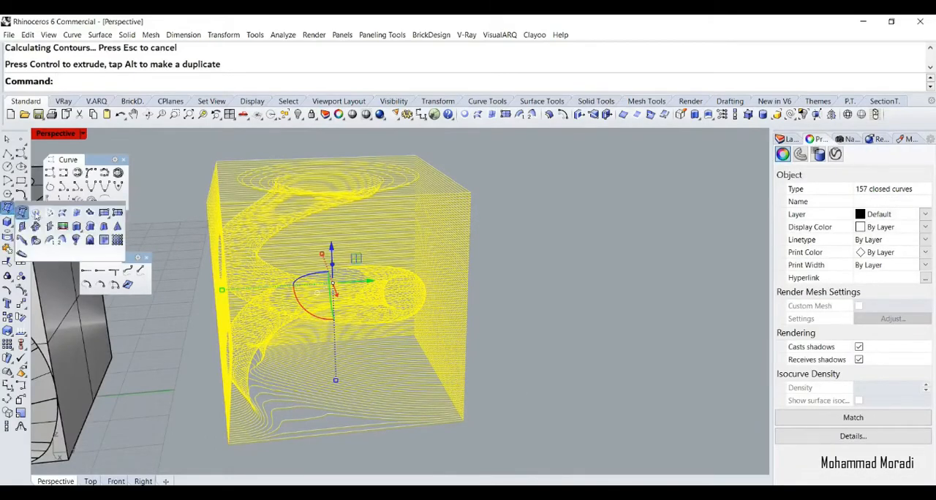
pyautogui.click(34, 214)
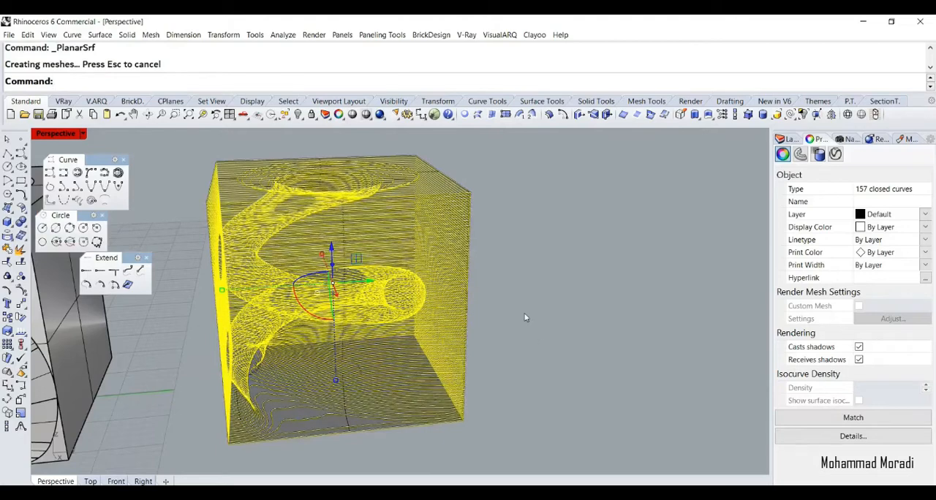
pyautogui.click(528, 319)
pyautogui.click(776, 115)
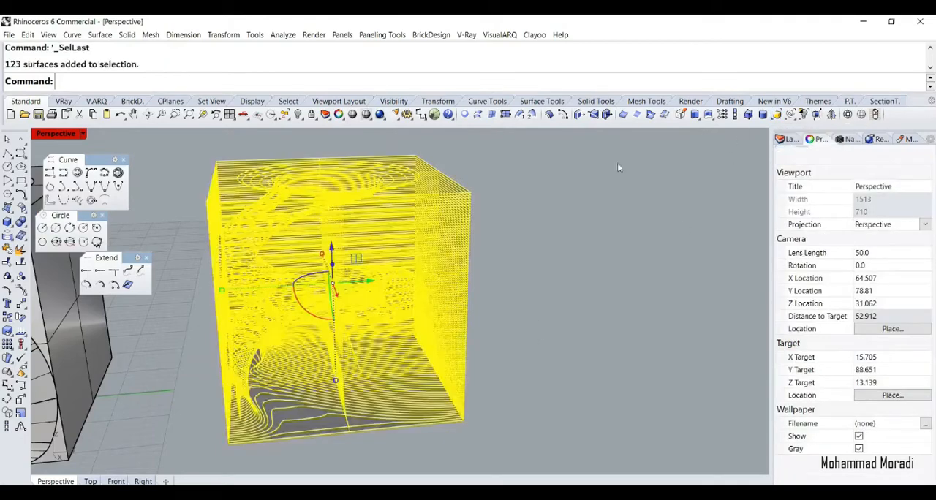
pyautogui.click(288, 119)
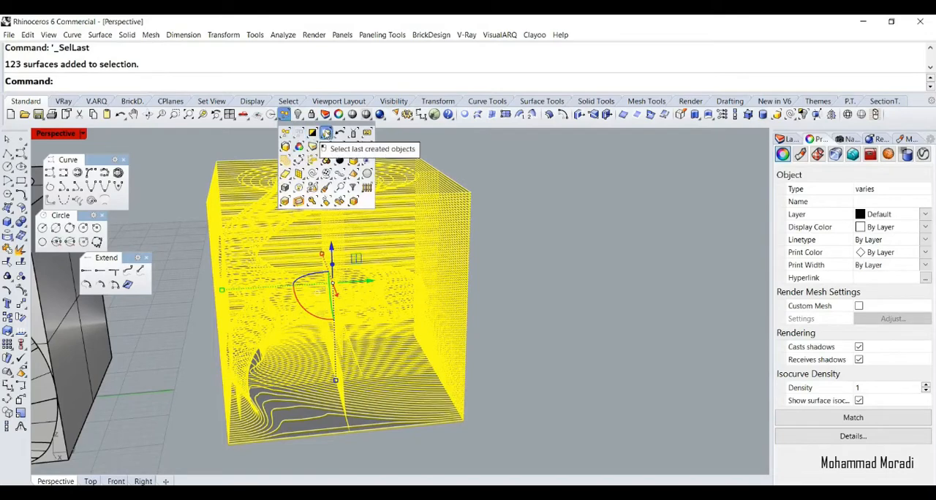
# Select all the planar surfaces of the new cube and move them away from the contour curves along the Y axis
pyautogui.scroll(-6, 261, 341)
pyautogui.moveTo(326, 313); pyautogui.dragTo(537, 296)
pyautogui.rightClick(202, 118)
pyautogui.click(320, 158)
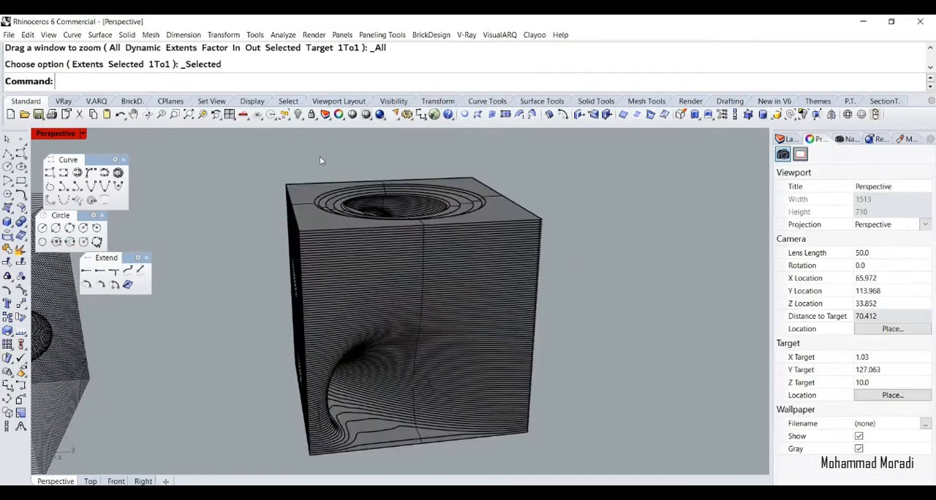
pyautogui.moveTo(457, 352); pyautogui.dragTo(284, 337, button='right')
pyautogui.scroll(-9, 285, 337)
pyautogui.moveTo(446, 186); pyautogui.dragTo(254, 438)
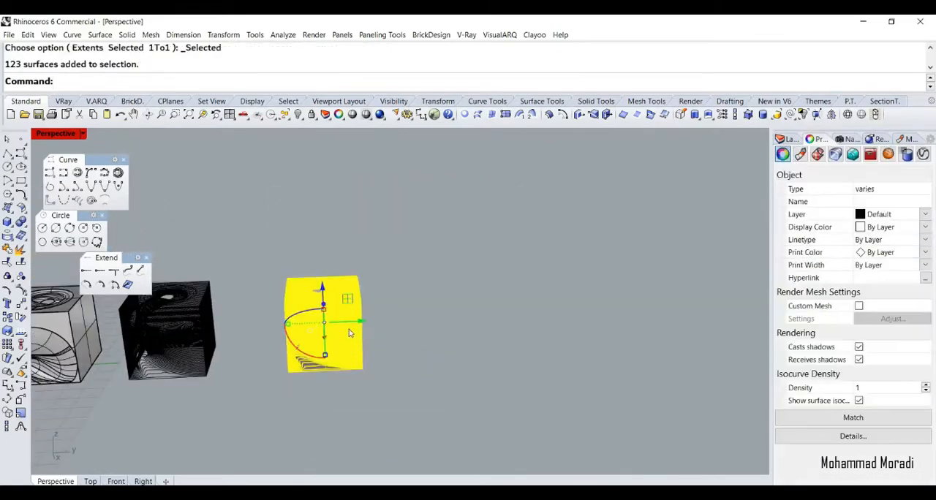
pyautogui.moveTo(362, 320); pyautogui.dragTo(484, 321)
pyautogui.scroll(9, 484, 324)
pyautogui.keyDown('shift'); pyautogui.moveTo(484, 327); pyautogui.dragTo(500, 302, button='right'); pyautogui.keyUp('shift')
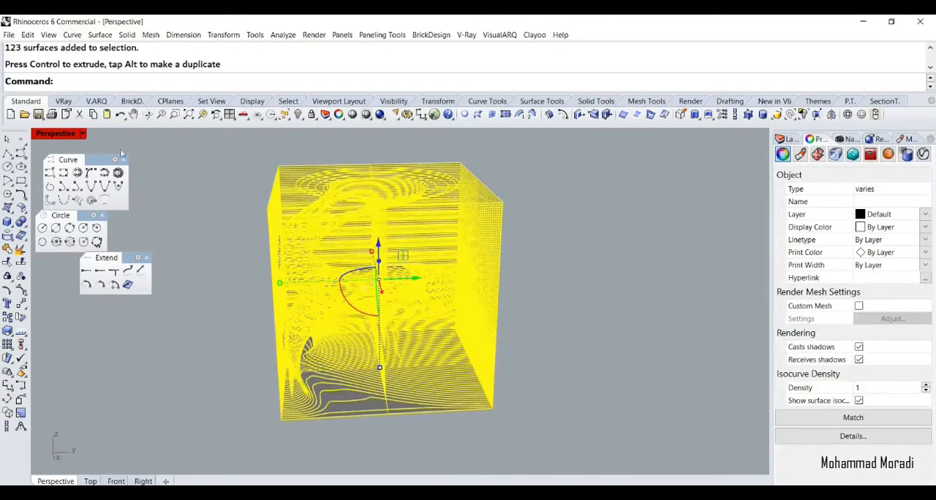
# Set the Perspective viewport to Rendered display and examine the layered cube's circular opening, tube interior and side holes
pyautogui.click(82, 134)
pyautogui.click(108, 183)
pyautogui.click(217, 236)
pyautogui.moveTo(270, 269); pyautogui.dragTo(166, 307, button='right')
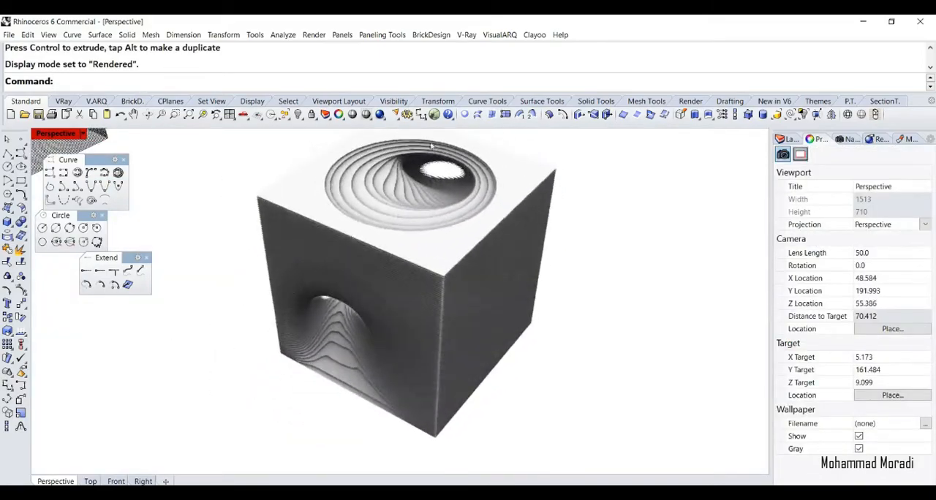
pyautogui.scroll(12, 417, 163)
pyautogui.scroll(4, 413, 193)
pyautogui.moveTo(359, 195); pyautogui.dragTo(422, 324, button='right')
pyautogui.scroll(-14, 430, 281)
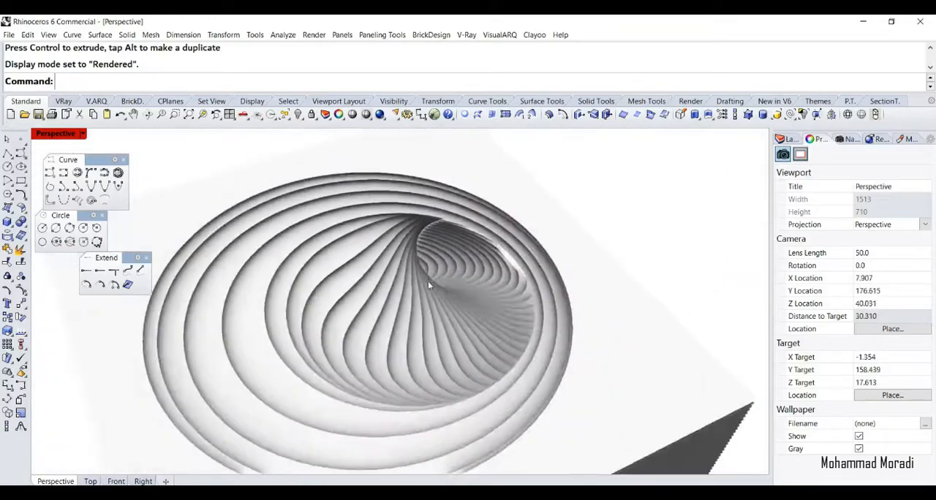
pyautogui.moveTo(462, 267); pyautogui.dragTo(479, 257, button='right')
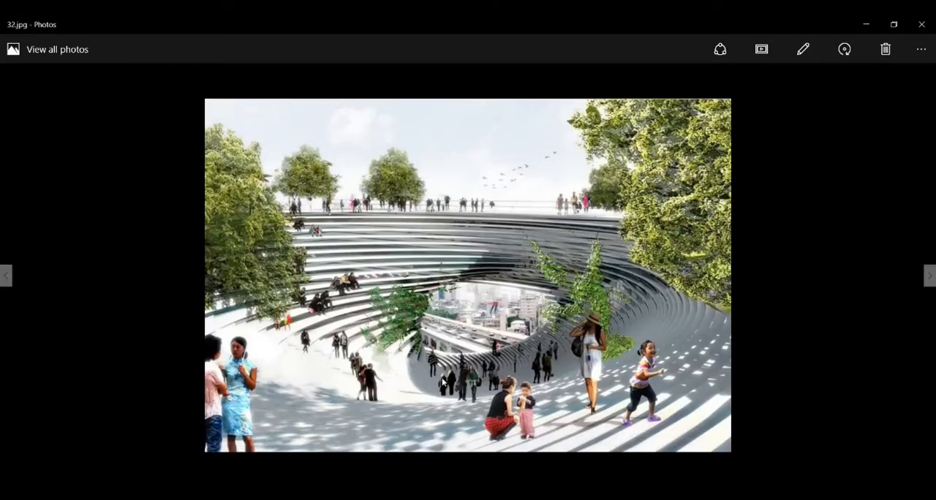
pyautogui.press('Left')
pyautogui.press('Left')
pyautogui.press('Left')
pyautogui.press('Left')
pyautogui.press('Left')
pyautogui.press('Left')
pyautogui.press('Left')
pyautogui.press('Left')
pyautogui.press('Left')
pyautogui.press('Left')
pyautogui.press('Left')
pyautogui.press('Left')
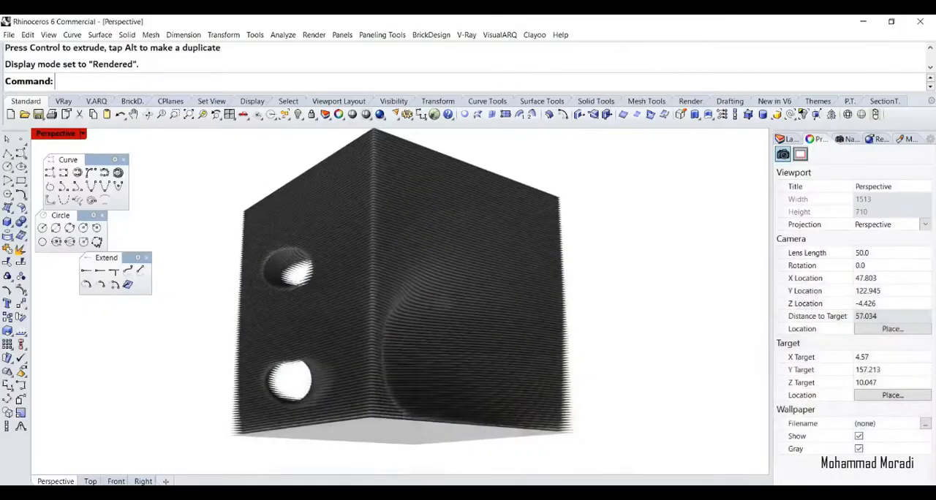
# View the layered cube in Ghosted display mode from another angle and switch the Perspective viewport to X-Ray
pyautogui.click(82, 134)
pyautogui.click(114, 193)
pyautogui.moveTo(381, 218); pyautogui.dragTo(248, 220, button='right')
pyautogui.click(82, 134)
pyautogui.click(114, 204)
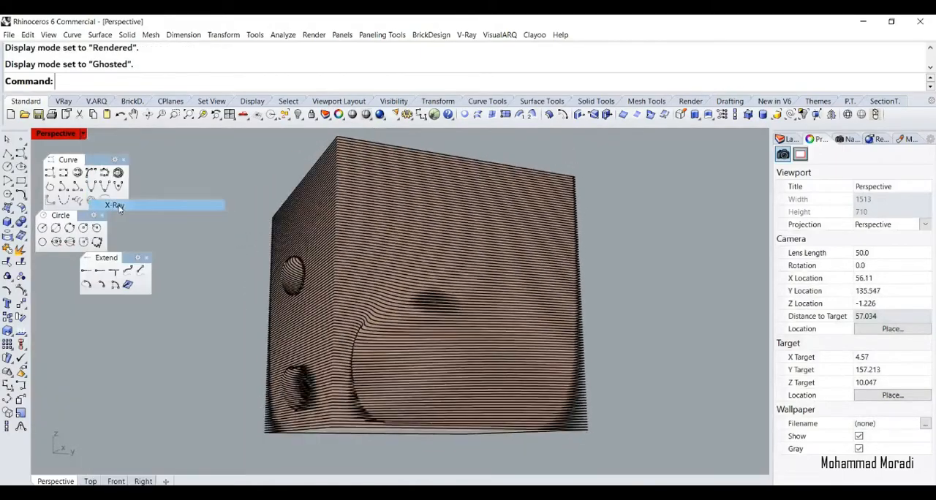
# Show the layered cube in Technical and then Artistic display mode, viewing the wall with the two holes
pyautogui.click(83, 134)
pyautogui.click(110, 215)
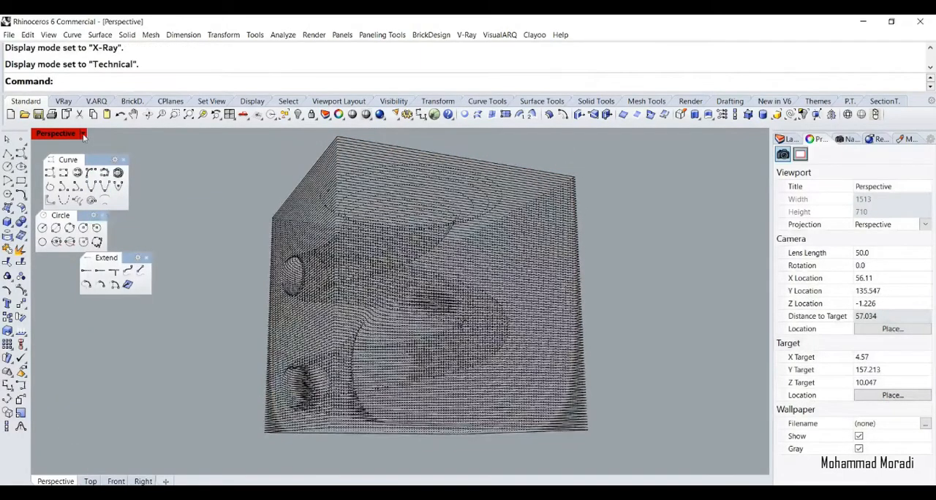
pyautogui.click(83, 134)
pyautogui.click(110, 227)
pyautogui.moveTo(195, 242); pyautogui.dragTo(263, 220, button='right')
# Switch the Perspective viewport to Pen display mode and examine the line drawing of the cube's openings from several sides
pyautogui.click(83, 134)
pyautogui.click(128, 241)
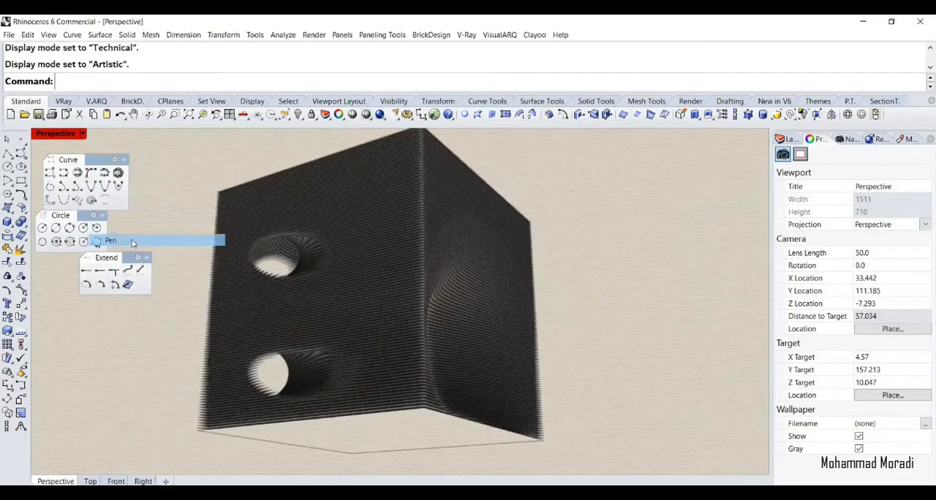
pyautogui.moveTo(253, 299); pyautogui.dragTo(194, 307, button='right')
pyautogui.moveTo(373, 336); pyautogui.dragTo(322, 241, button='right')
# Show the layered cube in Arctic display mode, followed by a V-Ray Interactive render in the Perspective viewport
pyautogui.click(82, 133)
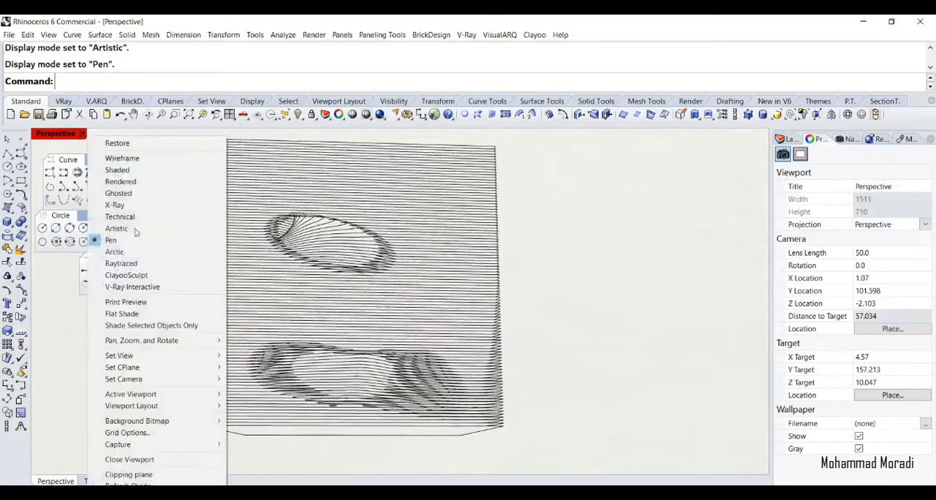
pyautogui.click(111, 250)
pyautogui.click(82, 133)
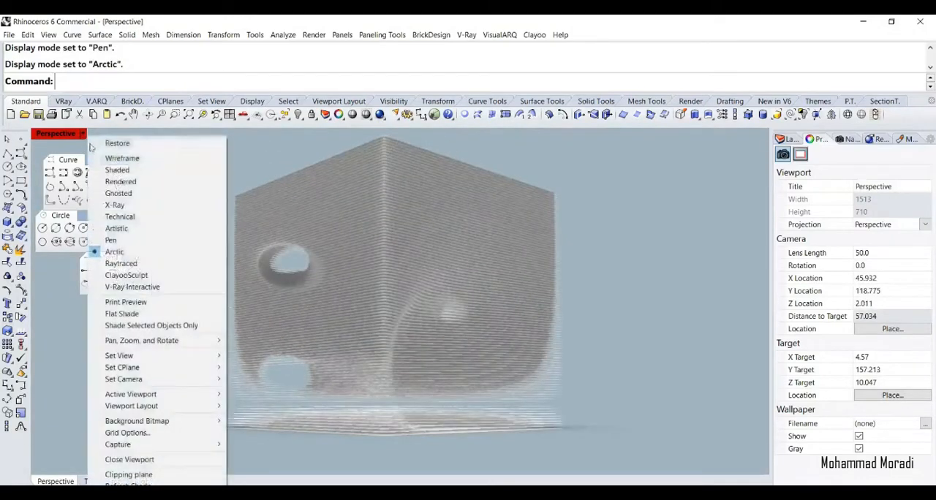
pyautogui.click(139, 287)
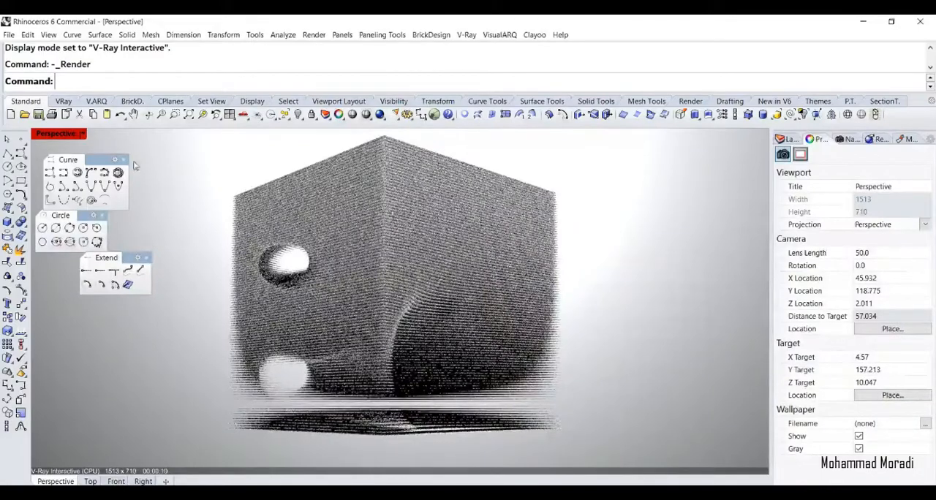
# Open the display mode choices of the Perspective viewport
pyautogui.click(83, 134)
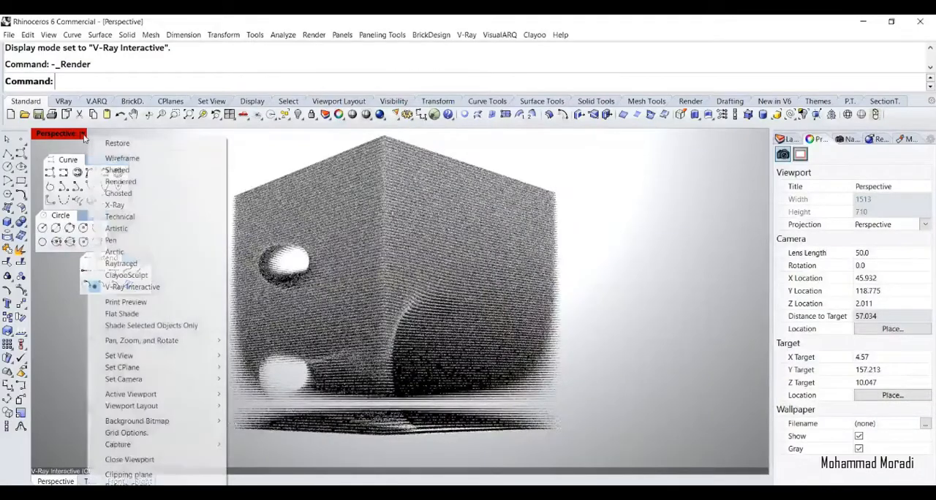